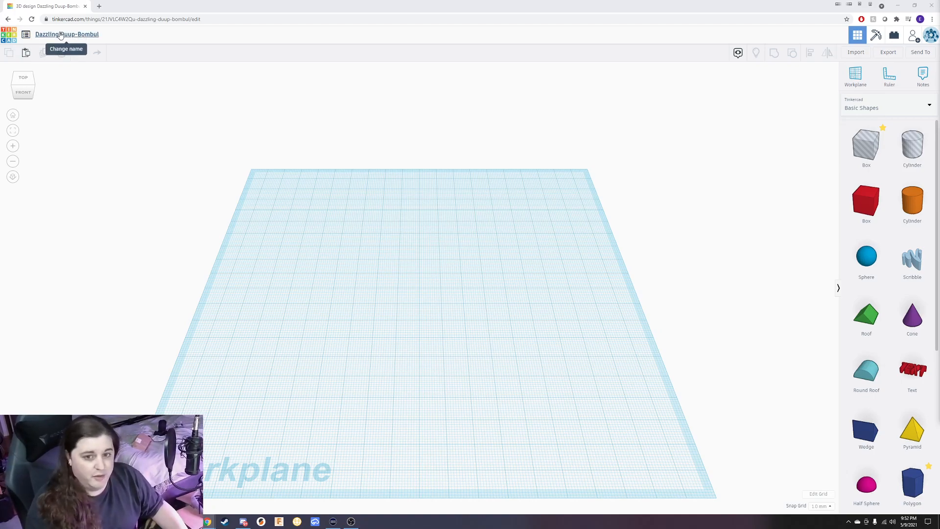
- Rename the design from Dazzling Duup-Bombul to 'my nametag'
{"action": "left_click", "coordinate": [62, 33]}
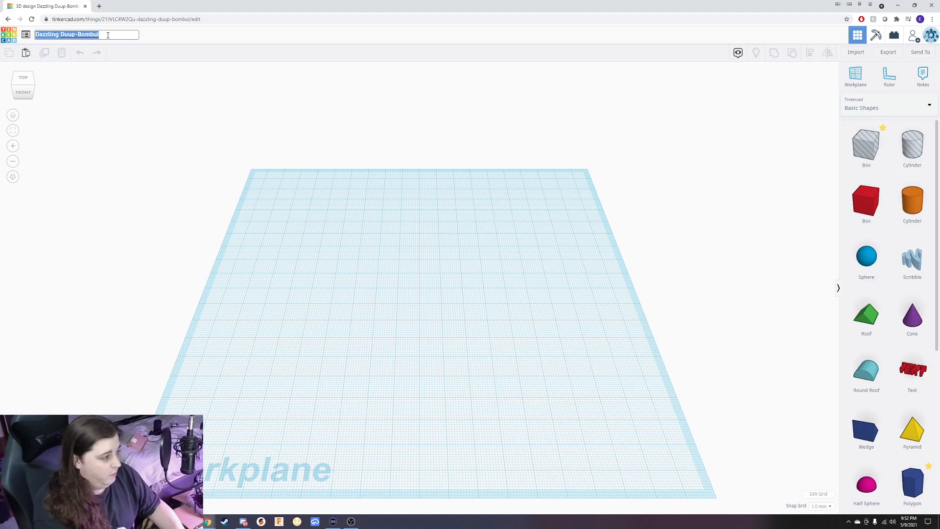
{"action": "type", "text": "my nametag"}
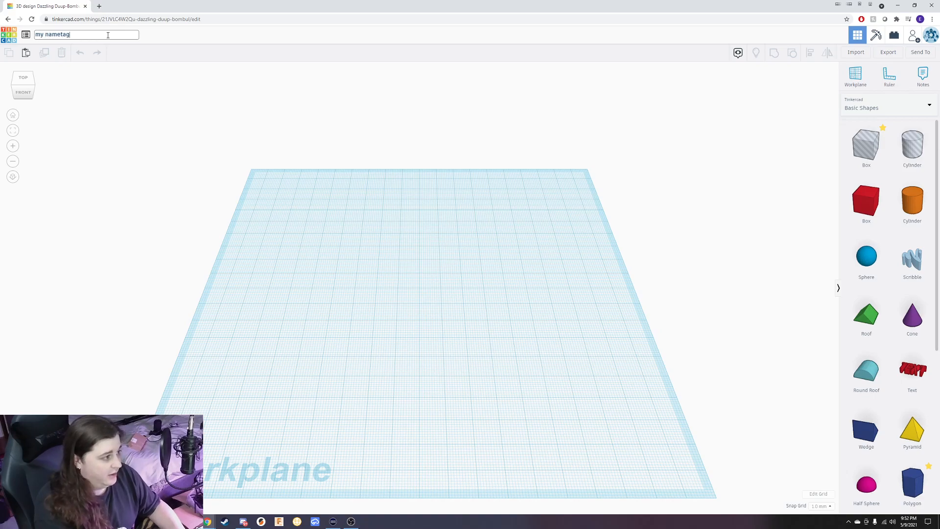
{"action": "key", "text": "Return"}
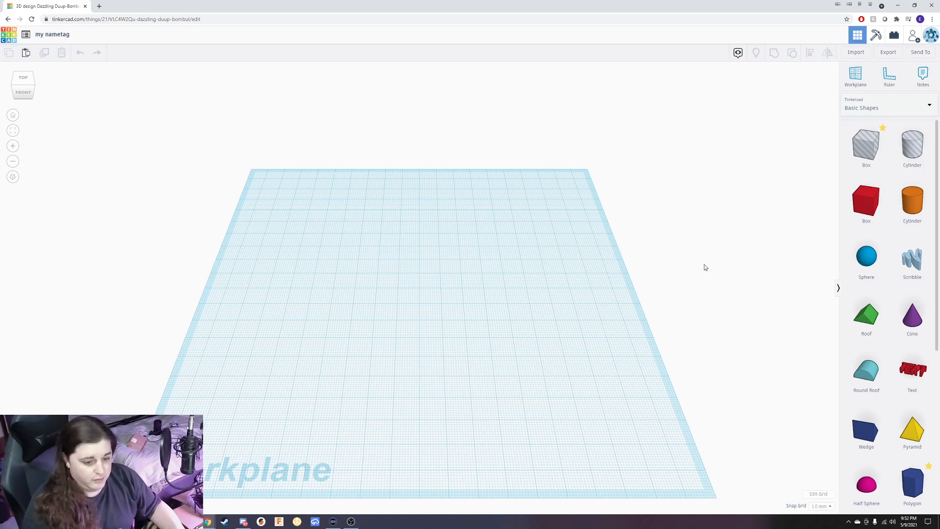
{"action": "scroll", "coordinate": [890, 218], "scroll_direction": "down", "scroll_amount": 6}
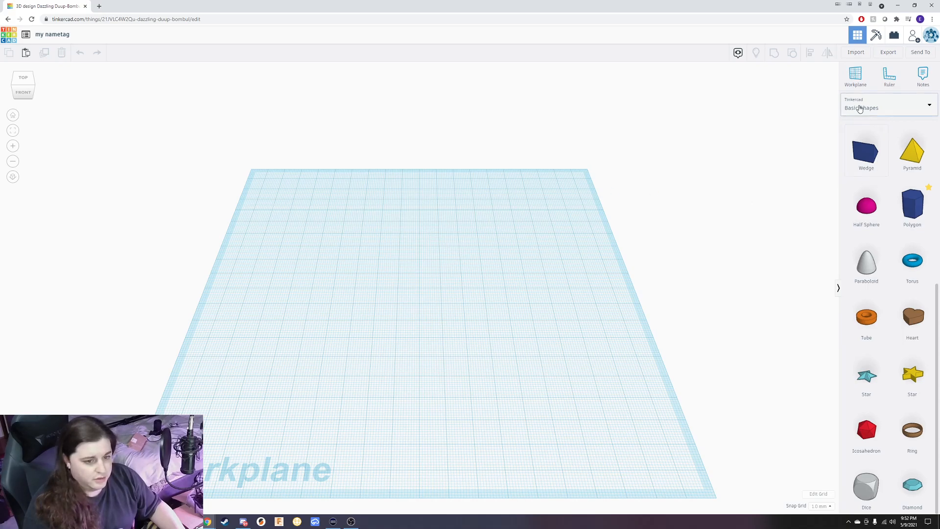
{"action": "scroll", "coordinate": [866, 125], "scroll_direction": "up", "scroll_amount": 5}
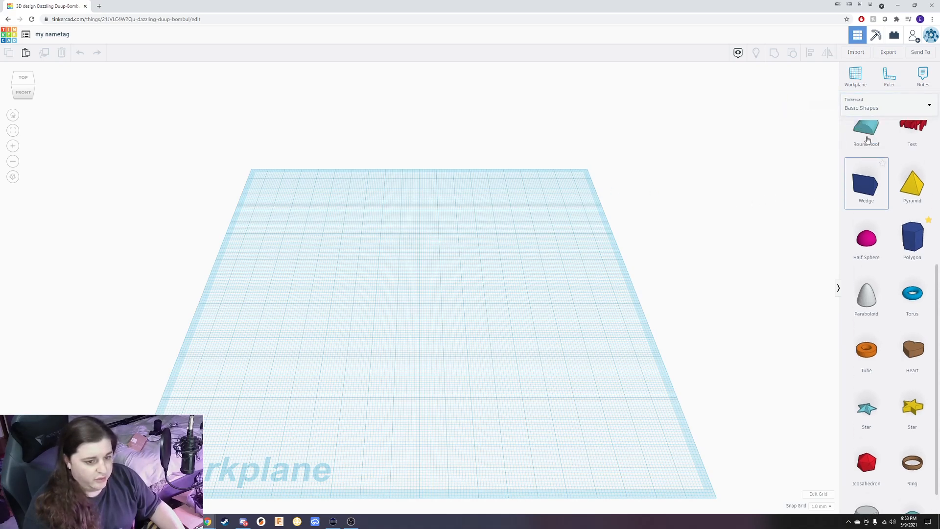
{"action": "scroll", "coordinate": [867, 126], "scroll_direction": "up", "scroll_amount": 1}
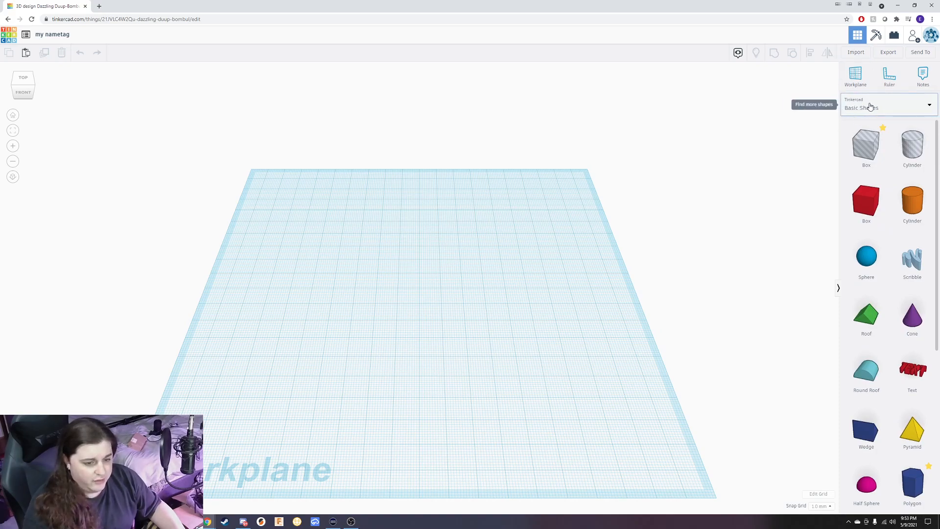
{"action": "left_click", "coordinate": [867, 106]}
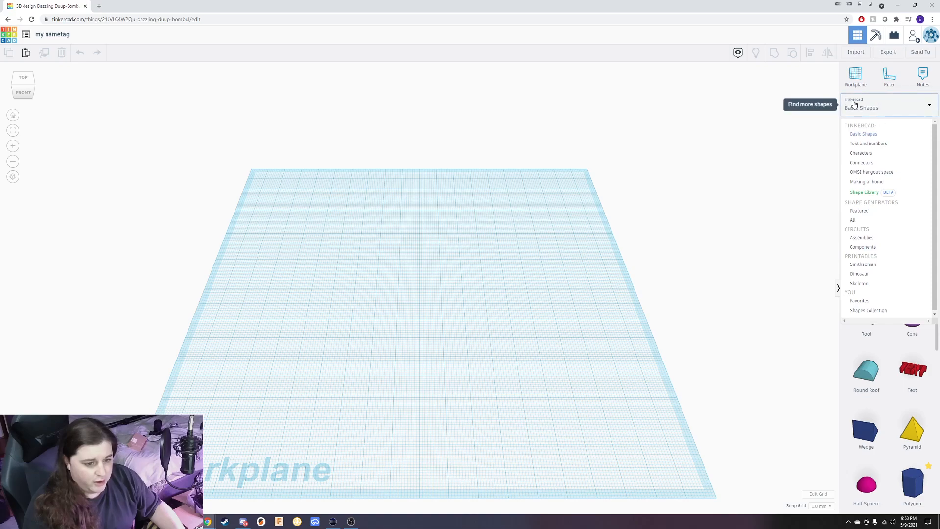
{"action": "left_click", "coordinate": [881, 135]}
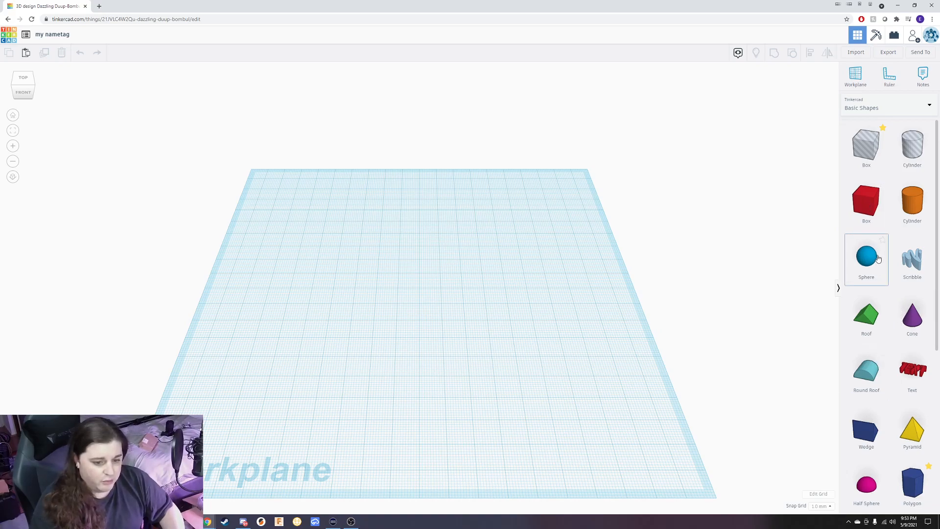
{"action": "scroll", "coordinate": [877, 265], "scroll_direction": "down", "scroll_amount": 1}
{"action": "scroll", "coordinate": [876, 261], "scroll_direction": "down", "scroll_amount": 4}
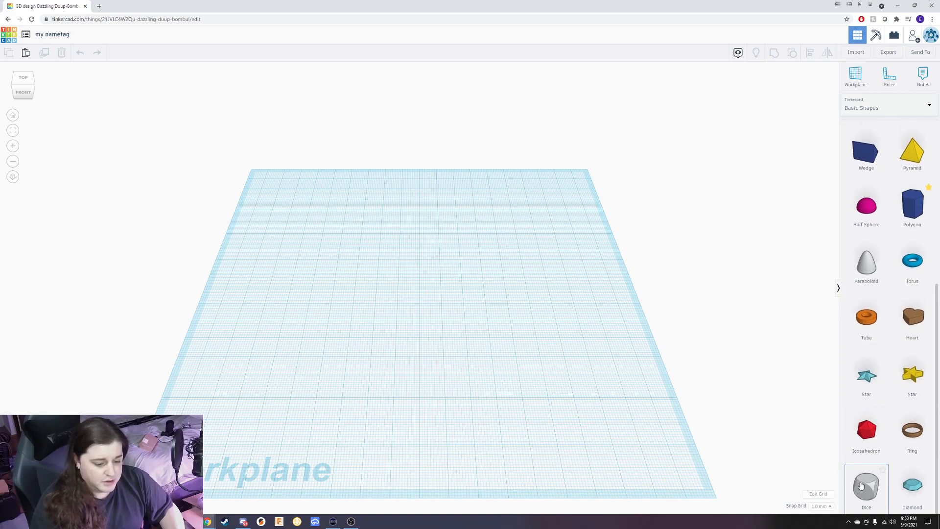
- Place a Dice shape near the centre of the workplane and orbit around it
{"action": "left_click_drag", "start_coordinate": [866, 483], "coordinate": [405, 297]}
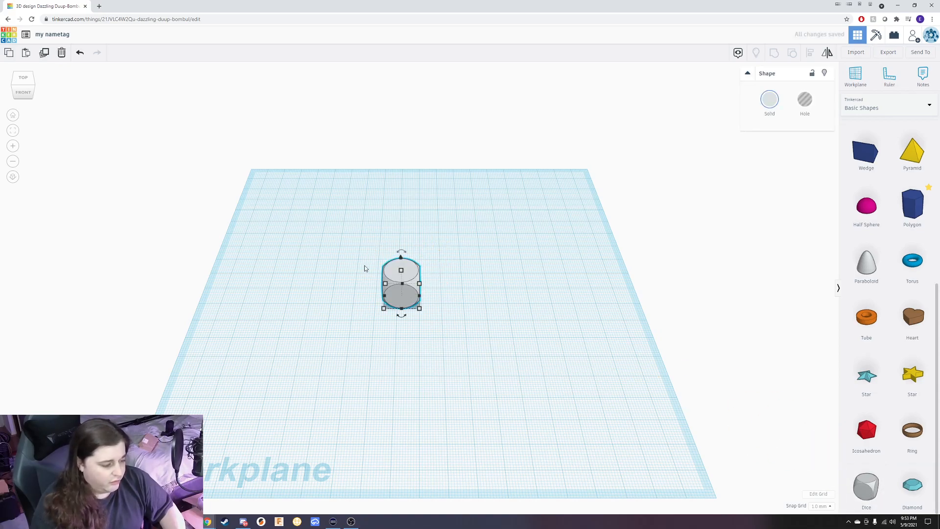
{"action": "scroll", "coordinate": [358, 289], "scroll_direction": "up", "scroll_amount": 3}
{"action": "scroll", "coordinate": [357, 284], "scroll_direction": "down", "scroll_amount": 4}
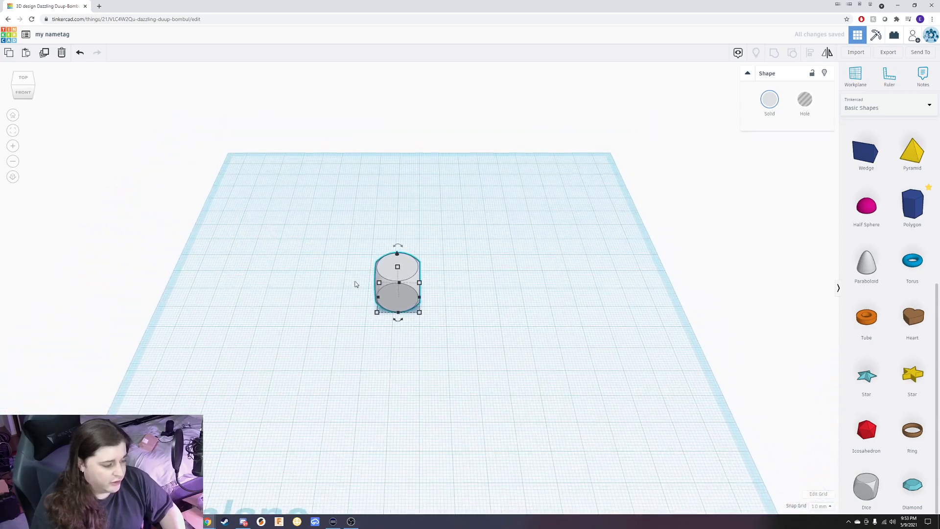
{"action": "scroll", "coordinate": [345, 290], "scroll_direction": "up", "scroll_amount": 2}
{"action": "right_click_drag", "start_coordinate": [320, 320], "coordinate": [371, 294]}
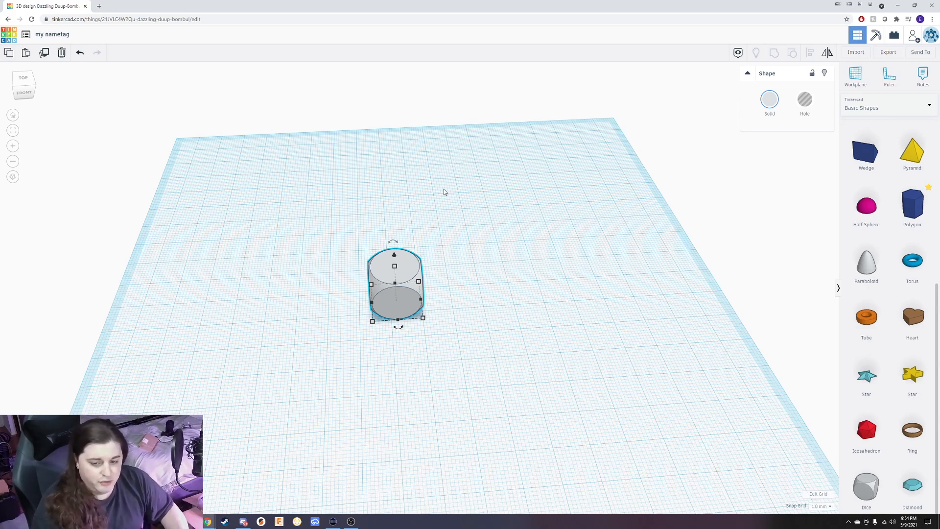
{"action": "scroll", "coordinate": [408, 297], "scroll_direction": "up", "scroll_amount": 5}
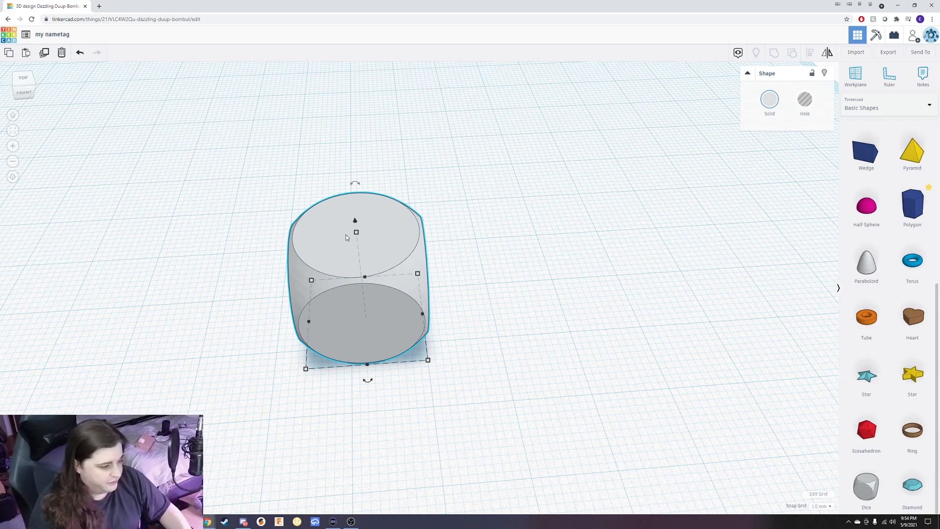
{"action": "mouse_move", "coordinate": [356, 234]}
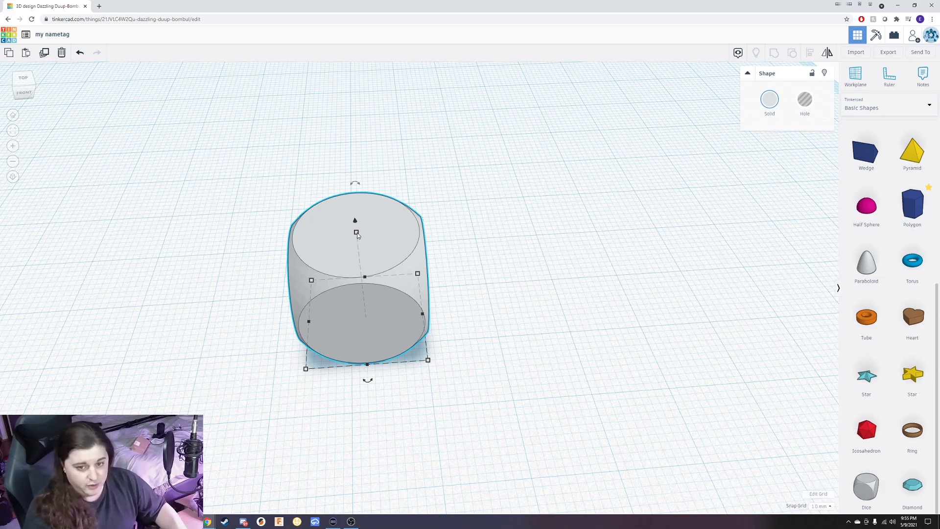
- Lower the Dice shape's height to flatten it into a low rounded slab
{"action": "left_click_drag", "start_coordinate": [360, 233], "coordinate": [372, 291]}
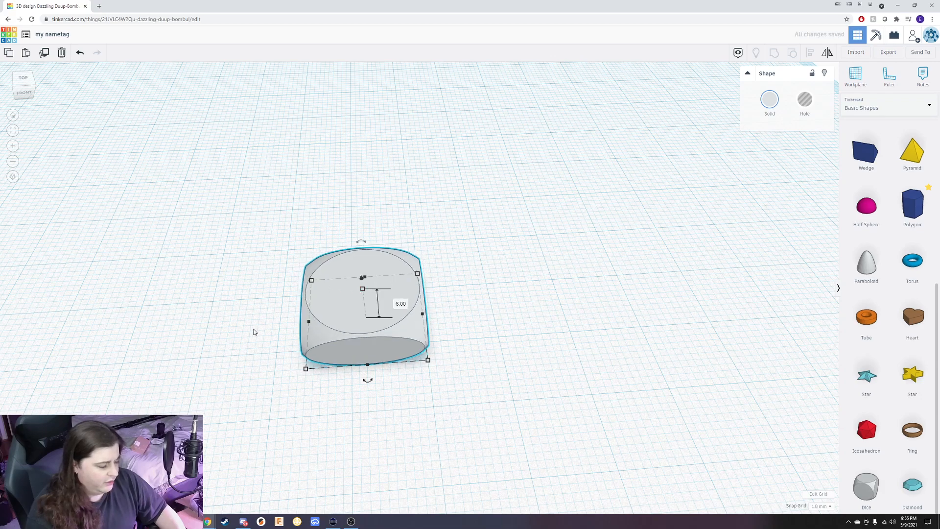
{"action": "right_click_drag", "start_coordinate": [245, 330], "coordinate": [259, 309]}
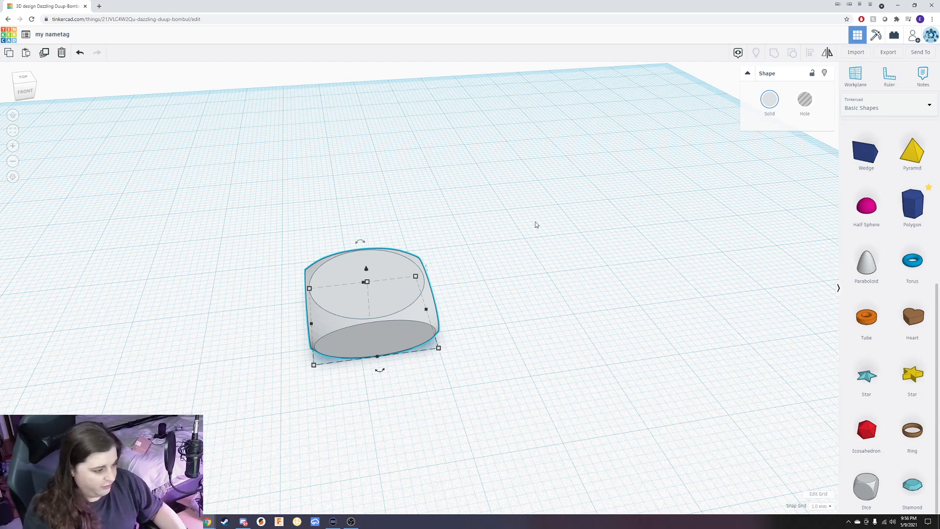
- Set the slab's depth to 25.50, keeping its width at 16.00
{"action": "right_click_drag", "start_coordinate": [524, 290], "coordinate": [387, 329]}
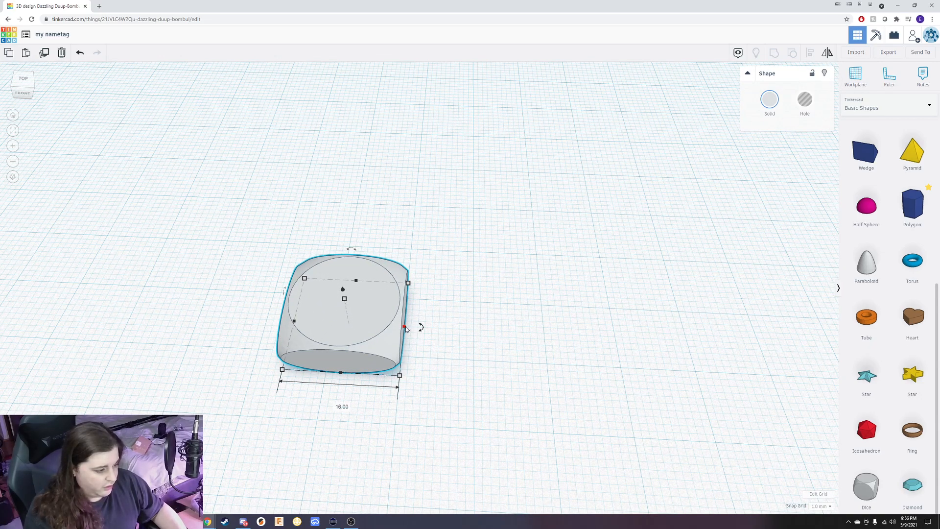
{"action": "right_click_drag", "start_coordinate": [424, 390], "coordinate": [412, 348]}
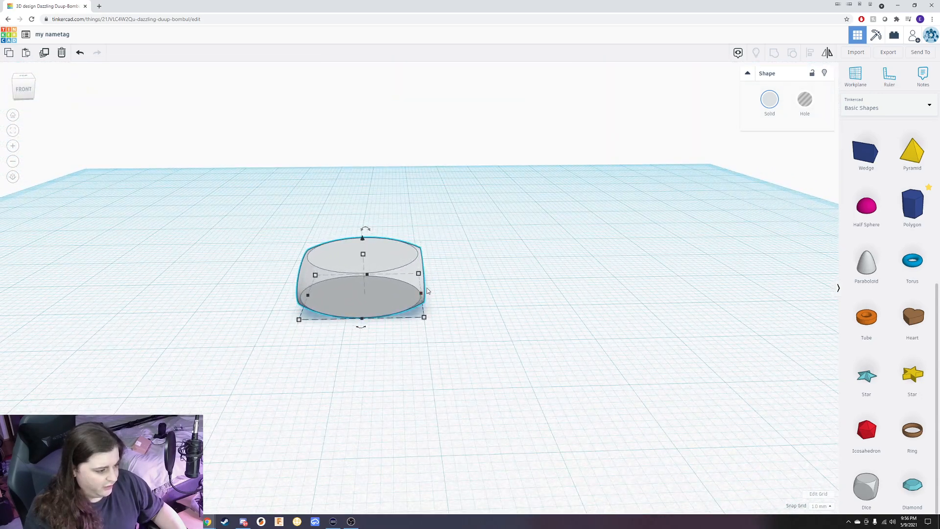
{"action": "right_click_drag", "start_coordinate": [499, 267], "coordinate": [477, 311]}
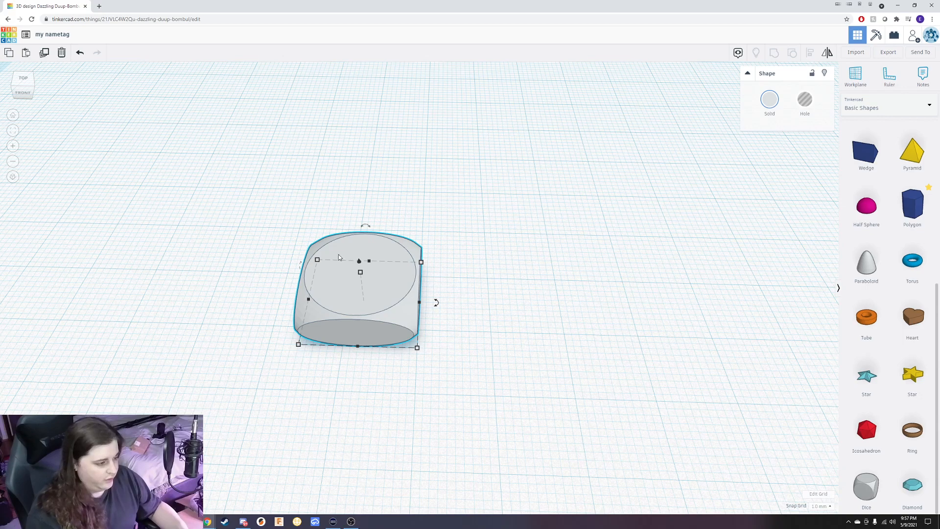
{"action": "left_click_drag", "start_coordinate": [369, 262], "coordinate": [371, 253]}
{"action": "left_click", "coordinate": [458, 297]}
{"action": "key", "text": "BackSpace"}
{"action": "type", "text": "25.5"}
{"action": "key", "text": "Return"}
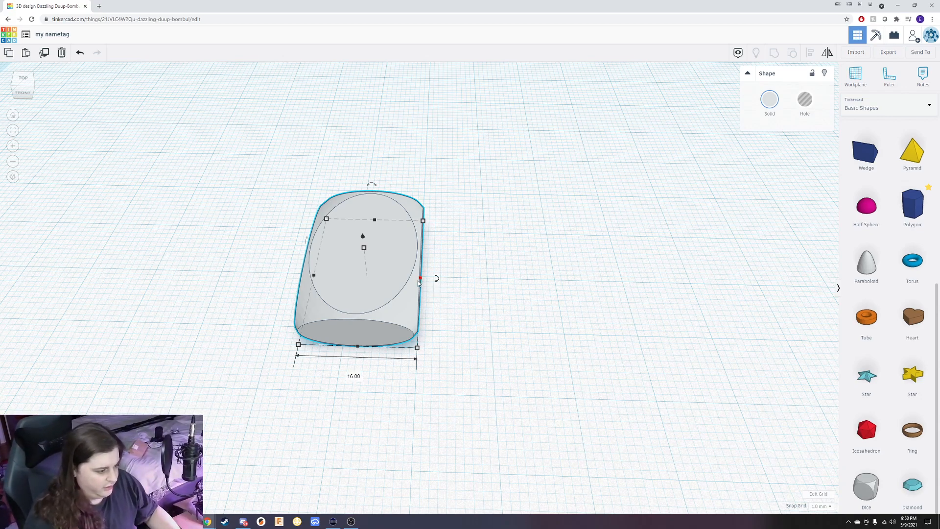
- Stretch the slab to 88.00 wide
{"action": "left_click", "coordinate": [353, 377]}
{"action": "type", "text": "88"}
{"action": "key", "text": "Return"}
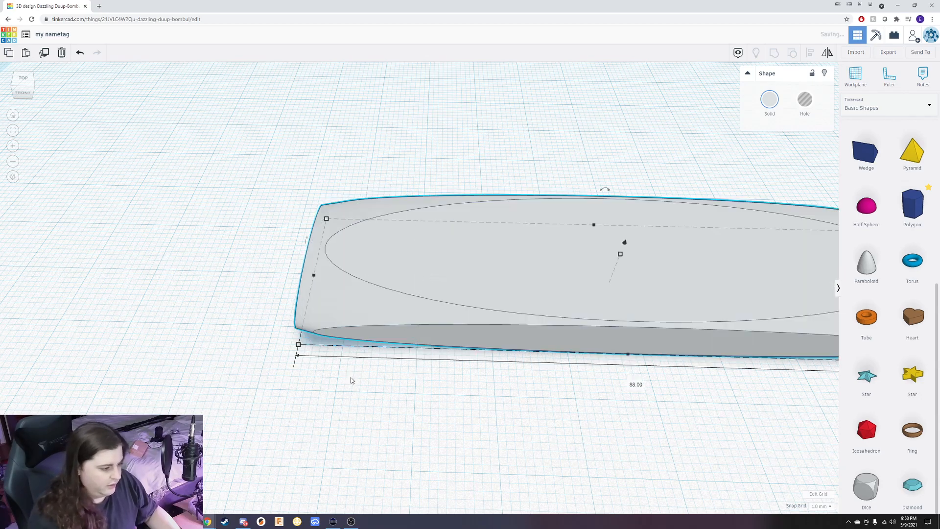
- Move the long plate left and toward the back of the workplane
{"action": "scroll", "coordinate": [448, 339], "scroll_direction": "down", "scroll_amount": 5}
{"action": "right_click_drag", "start_coordinate": [524, 296], "coordinate": [657, 303]}
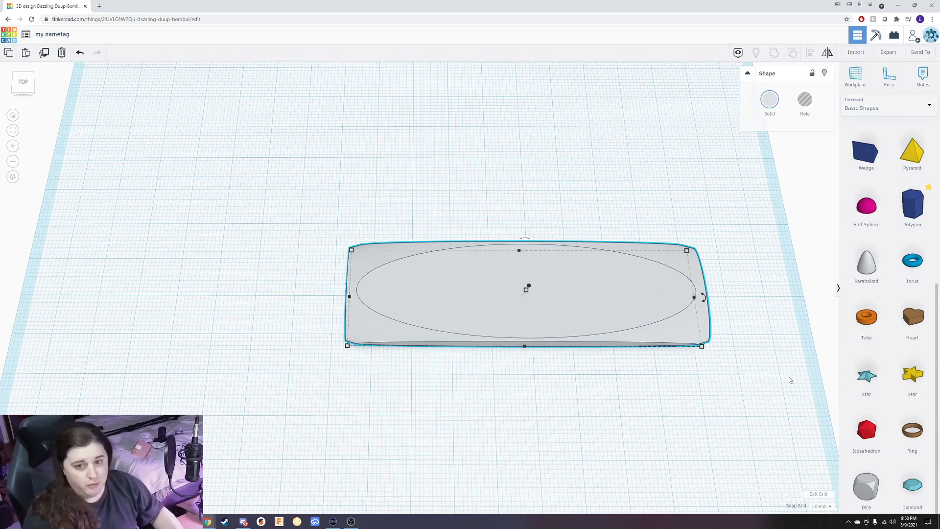
{"action": "middle_click_drag", "start_coordinate": [575, 223], "coordinate": [513, 223]}
{"action": "left_click_drag", "start_coordinate": [458, 315], "coordinate": [269, 266]}
{"action": "middle_click_drag", "start_coordinate": [371, 302], "coordinate": [462, 311]}
{"action": "right_click_drag", "start_coordinate": [456, 370], "coordinate": [453, 329]}
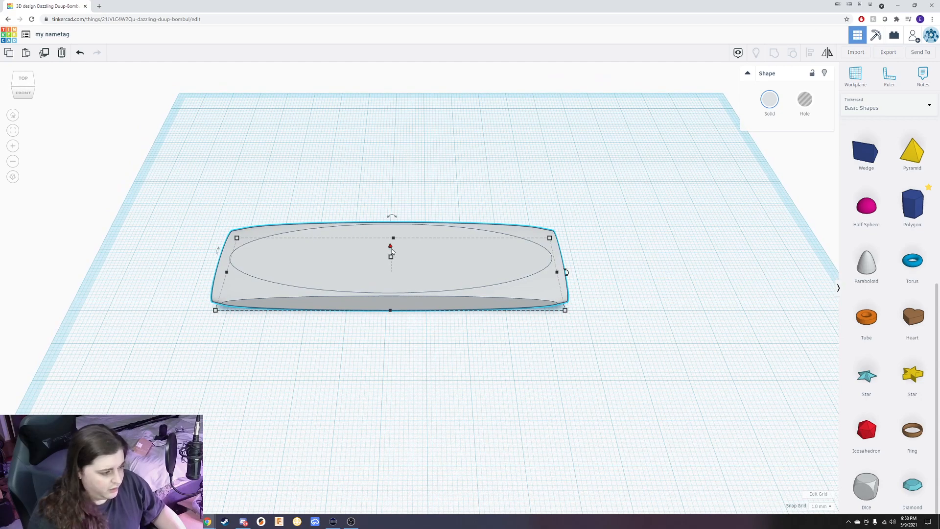
{"action": "scroll", "coordinate": [905, 287], "scroll_direction": "up", "scroll_amount": 4}
{"action": "scroll", "coordinate": [904, 270], "scroll_direction": "up", "scroll_amount": 3}
{"action": "scroll", "coordinate": [888, 278], "scroll_direction": "down", "scroll_amount": 1}
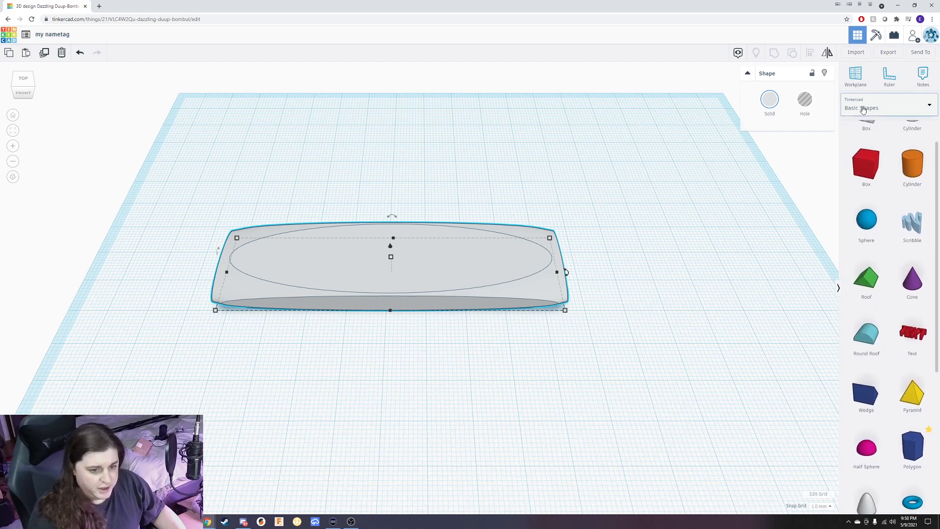
- Add a red Text shape in front of the plate and enter the presenter's full name
{"action": "left_click", "coordinate": [912, 334]}
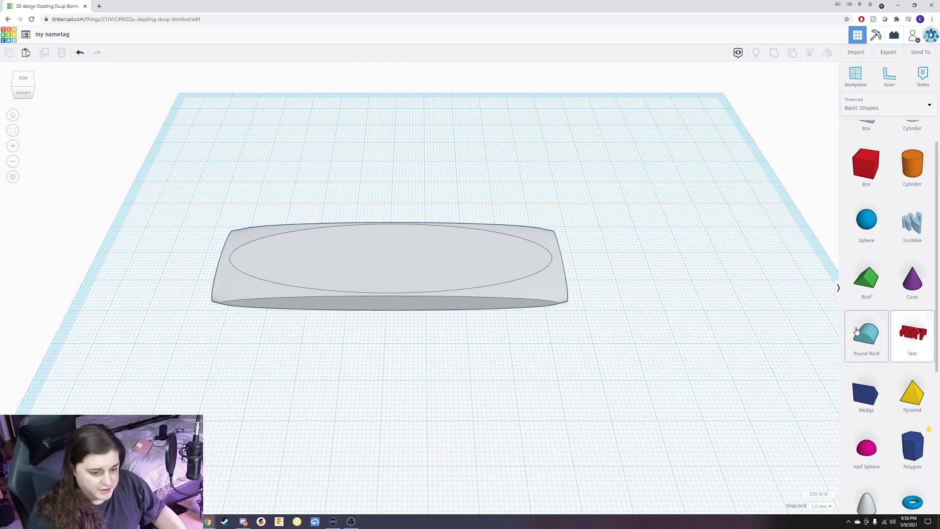
{"action": "left_click_drag", "start_coordinate": [902, 332], "coordinate": [406, 357]}
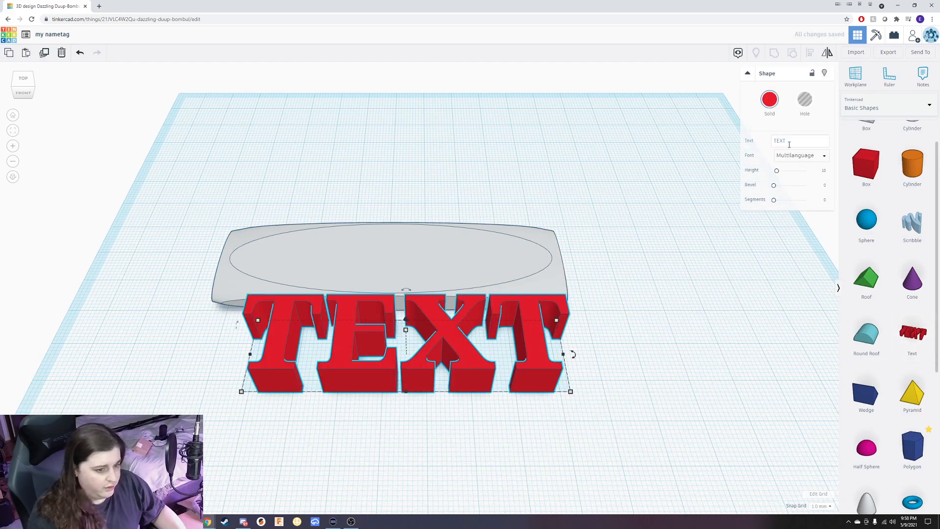
{"action": "left_click", "coordinate": [798, 142]}
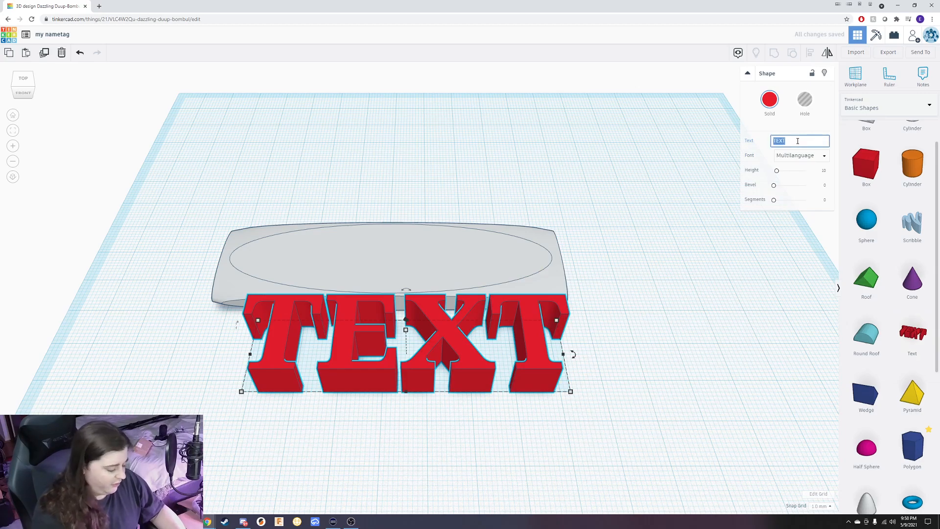
{"action": "type", "text": "Elain"}
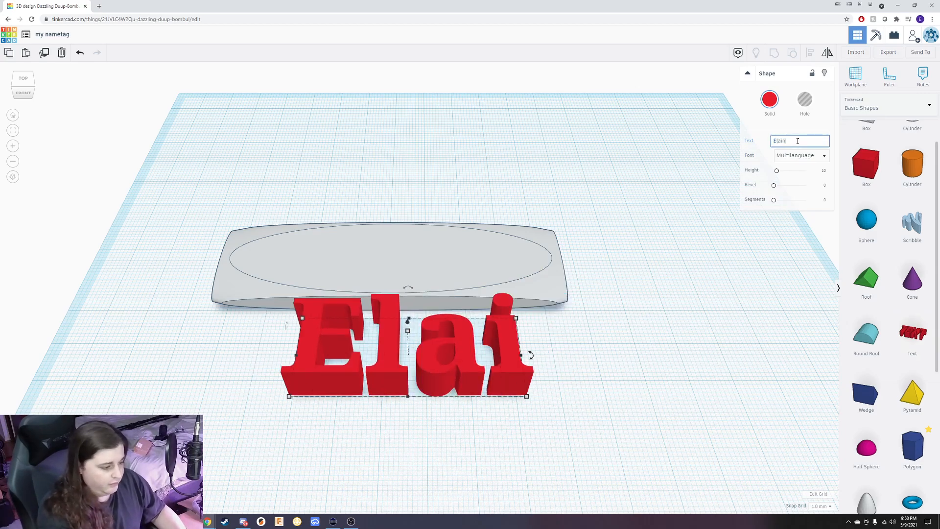
{"action": "type", "text": "e Moore"}
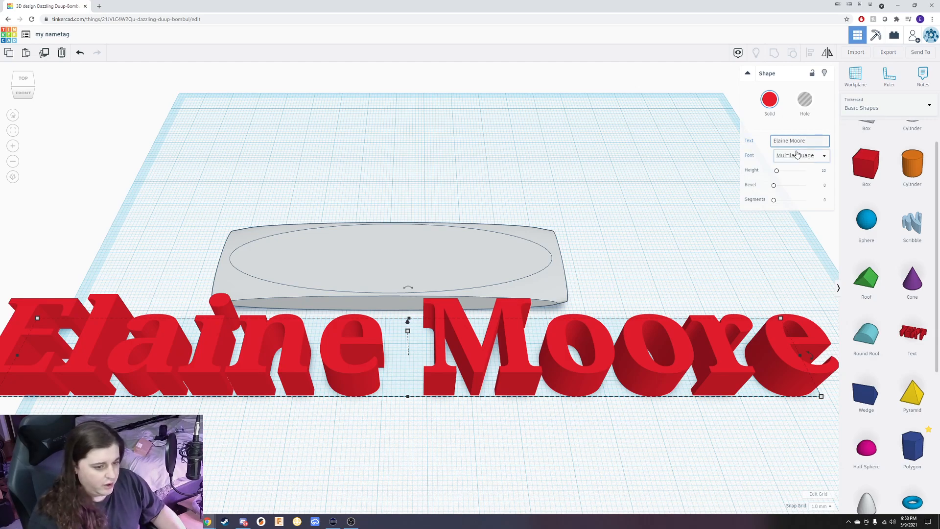
- Change the name text's font from Multilanguage to Sans
{"action": "left_click", "coordinate": [796, 156]}
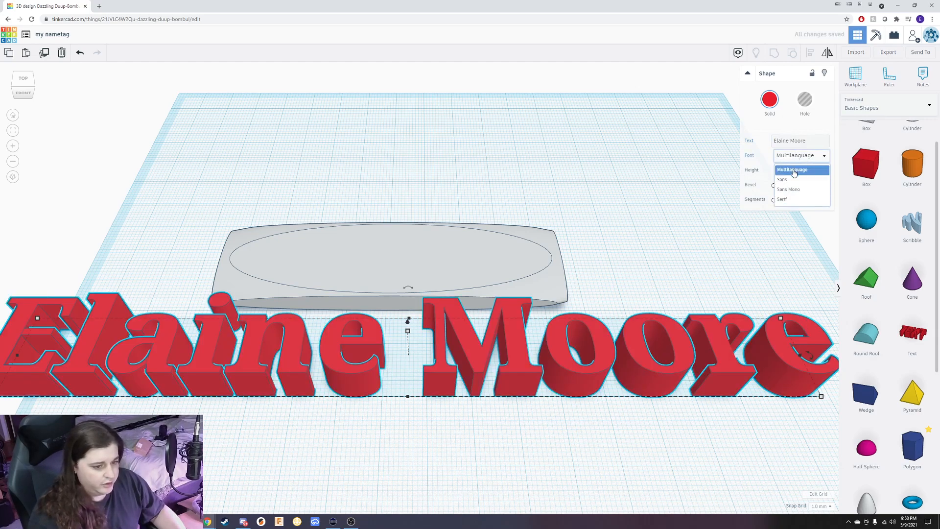
{"action": "left_click", "coordinate": [807, 155]}
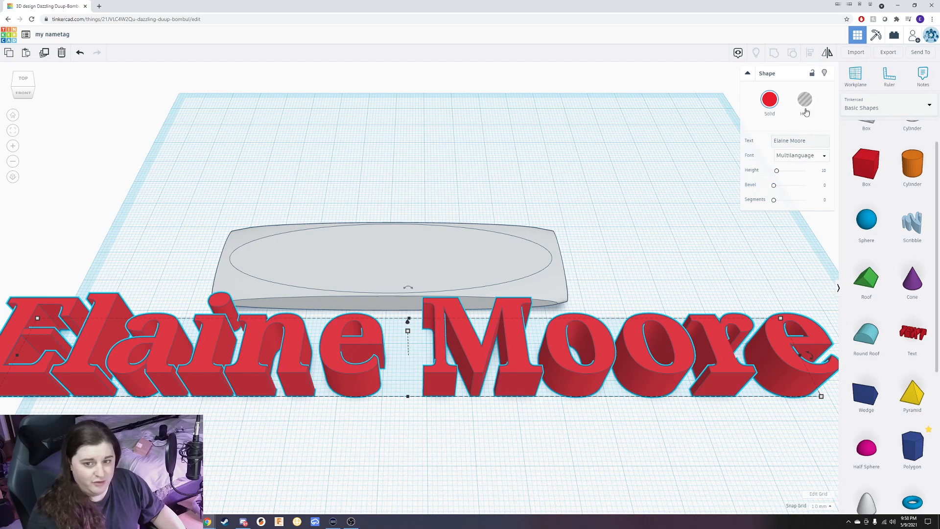
{"action": "double_click", "coordinate": [780, 142]}
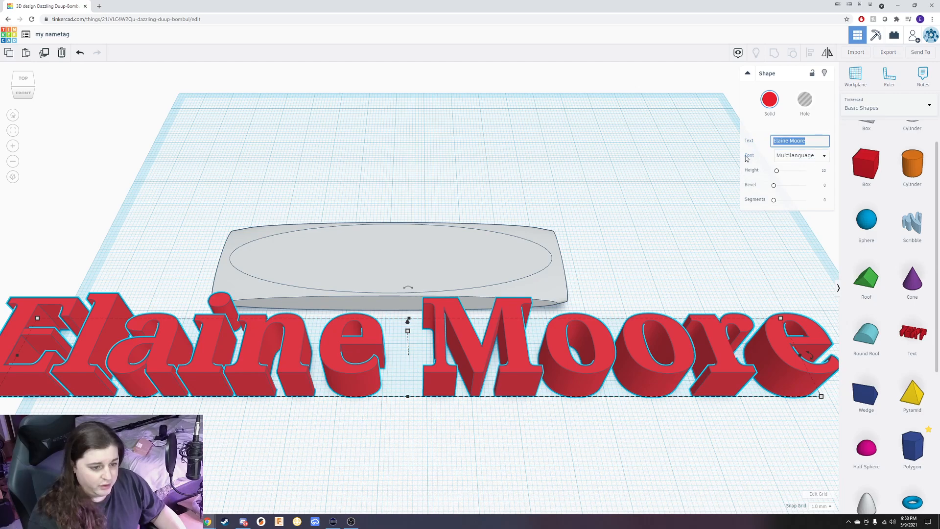
{"action": "left_click", "coordinate": [794, 162]}
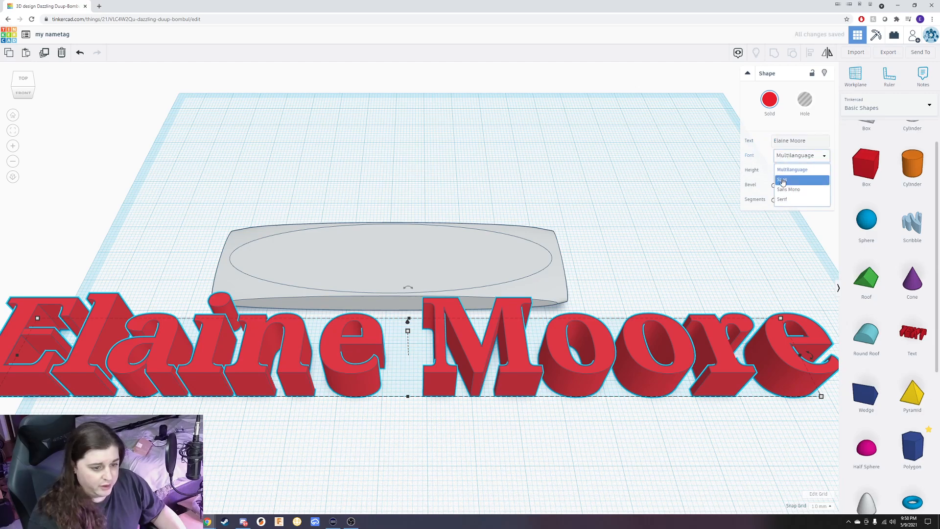
{"action": "left_click", "coordinate": [790, 181]}
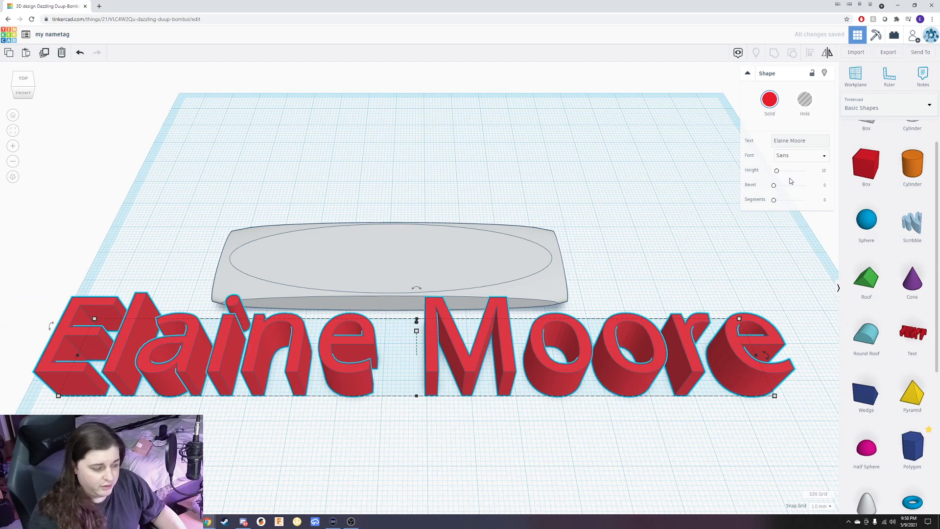
{"action": "left_click", "coordinate": [796, 157]}
{"action": "left_click", "coordinate": [786, 180]}
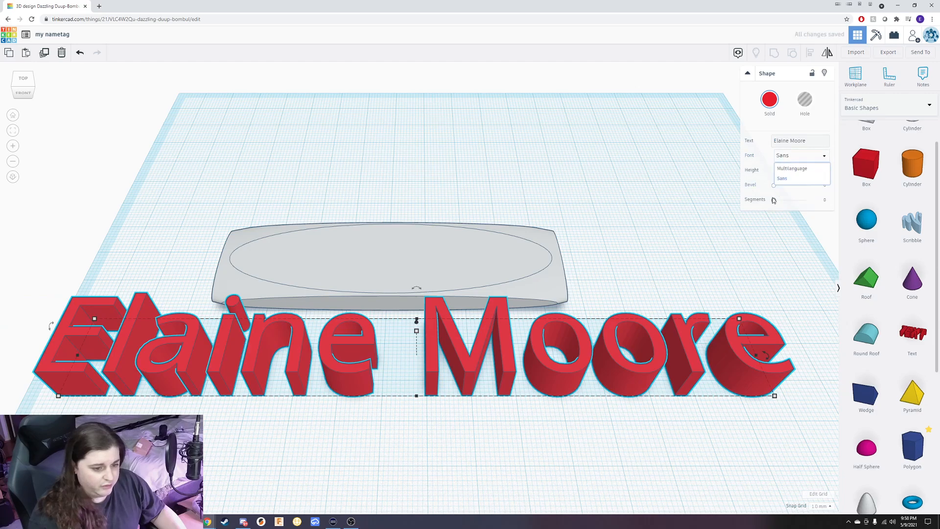
- Resize the name text to 70.00 mm wide and 10.00 mm tall
{"action": "right_click_drag", "start_coordinate": [643, 201], "coordinate": [660, 333]}
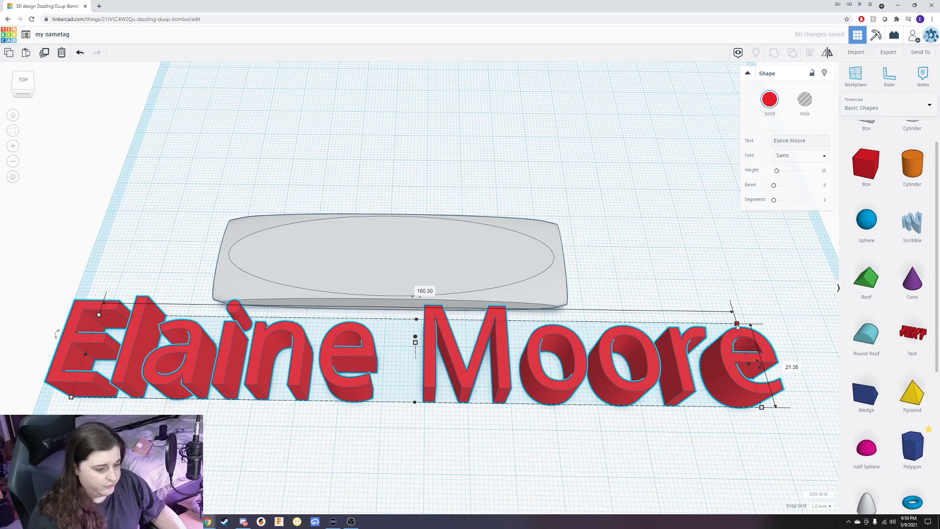
{"action": "left_click_drag", "start_coordinate": [738, 327], "coordinate": [413, 361]}
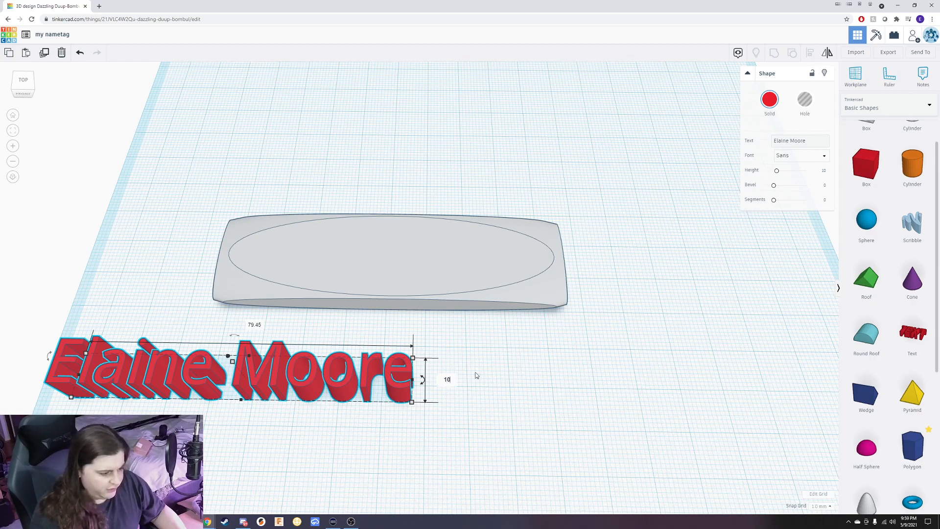
{"action": "key", "text": "Return"}
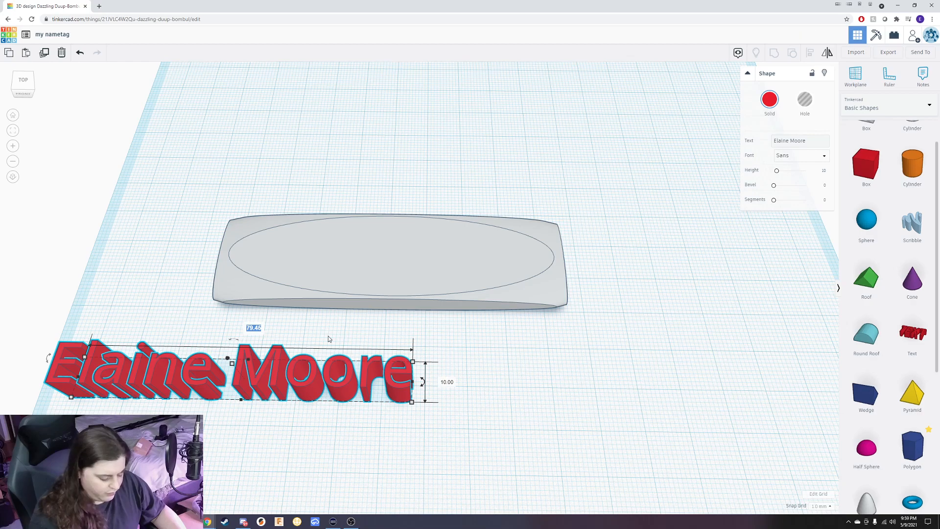
{"action": "type", "text": "70"}
{"action": "key", "text": "Return"}
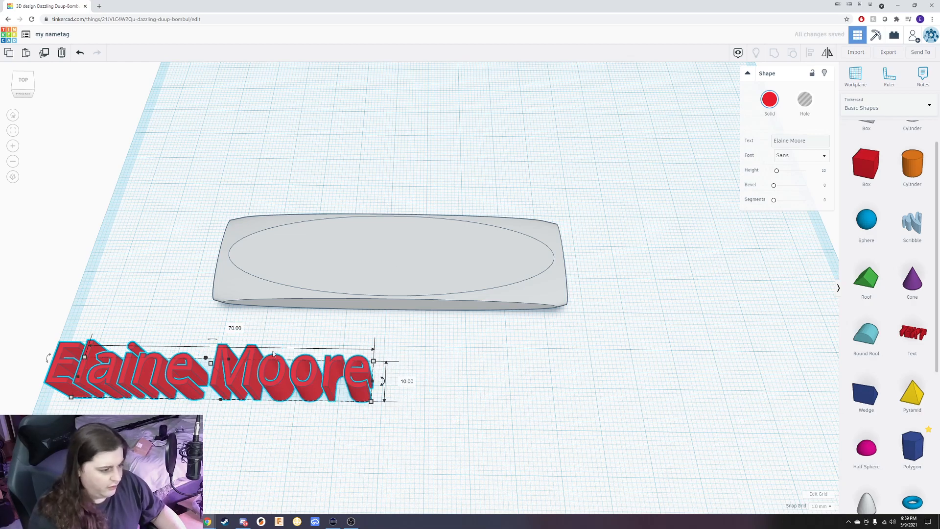
- Move the name text onto the grey plate and nudge the plate under it
{"action": "left_click_drag", "start_coordinate": [277, 372], "coordinate": [439, 233]}
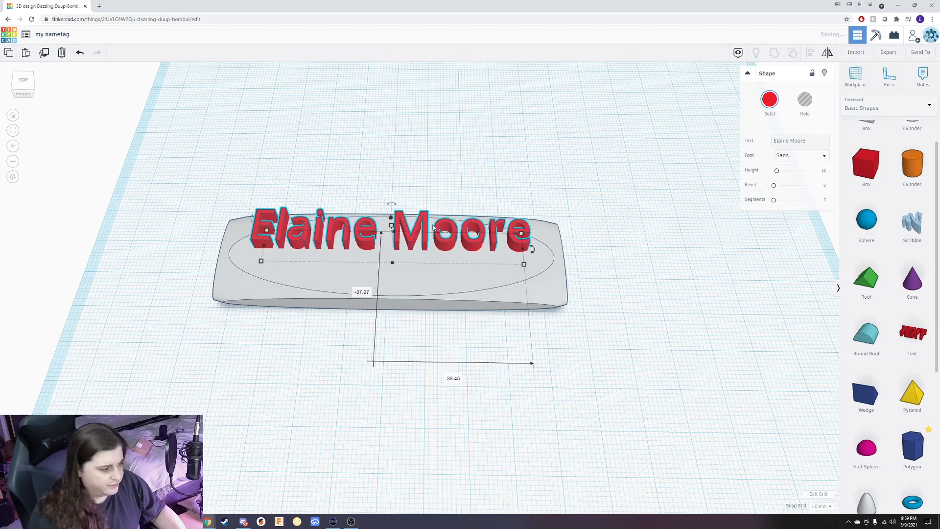
{"action": "right_click_drag", "start_coordinate": [399, 162], "coordinate": [400, 233]}
{"action": "left_click", "coordinate": [442, 241]}
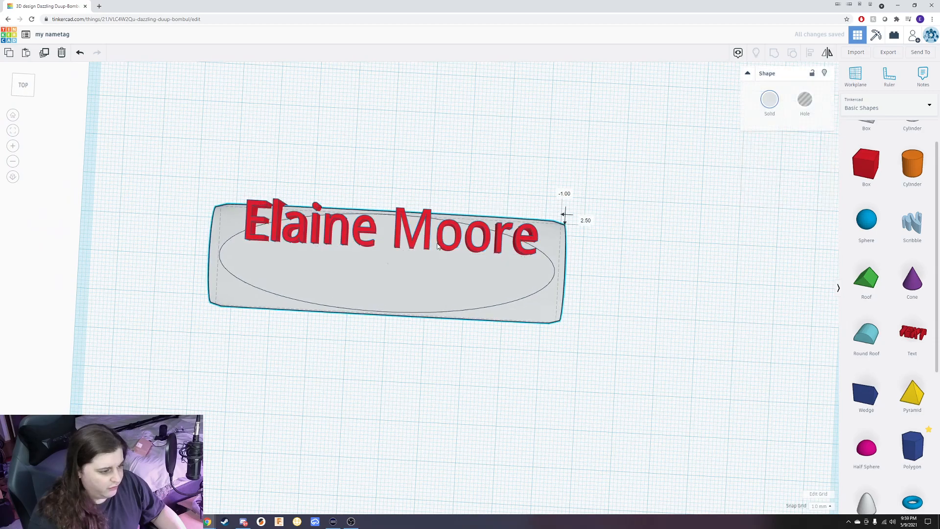
{"action": "left_click_drag", "start_coordinate": [445, 239], "coordinate": [450, 229]}
{"action": "right_click_drag", "start_coordinate": [376, 132], "coordinate": [245, 365]}
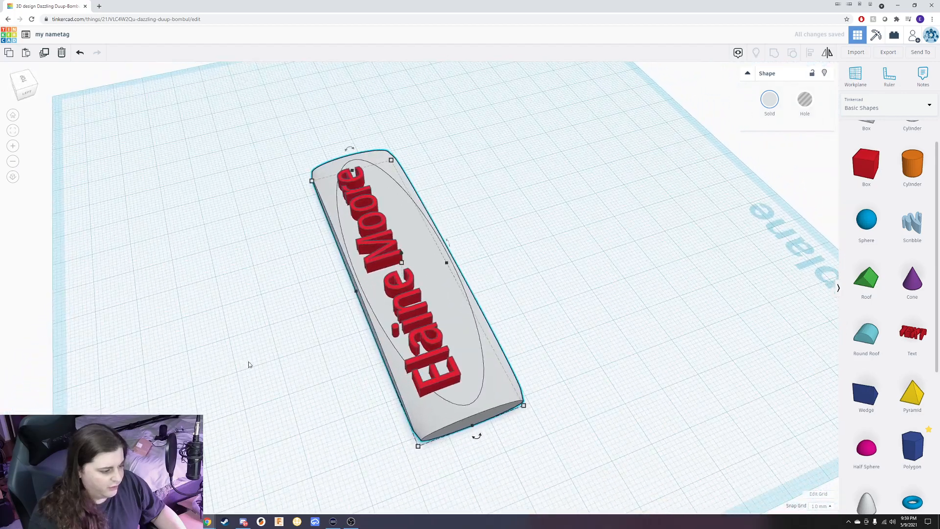
{"action": "right_click_drag", "start_coordinate": [341, 358], "coordinate": [309, 333]}
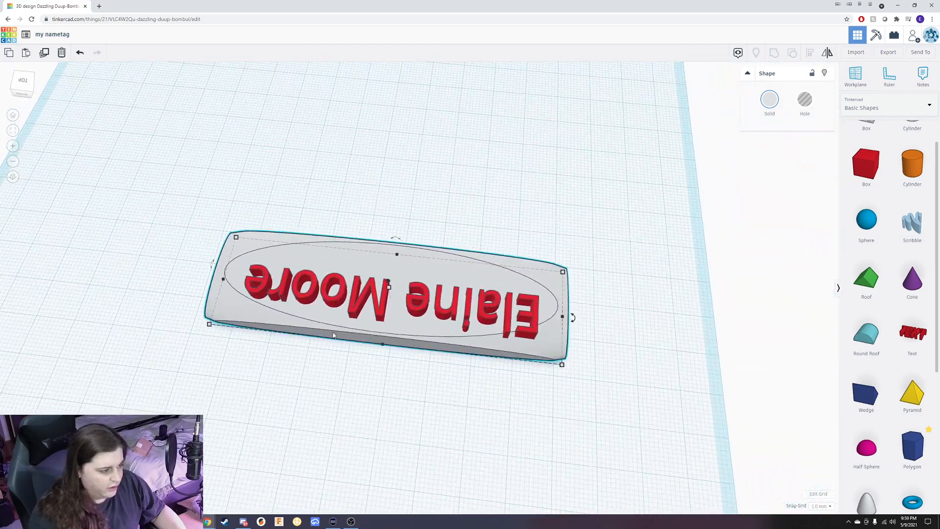
- Narrow the name text to 67.00 mm wide and select it together with the plate
{"action": "left_click_drag", "start_coordinate": [330, 299], "coordinate": [322, 297]}
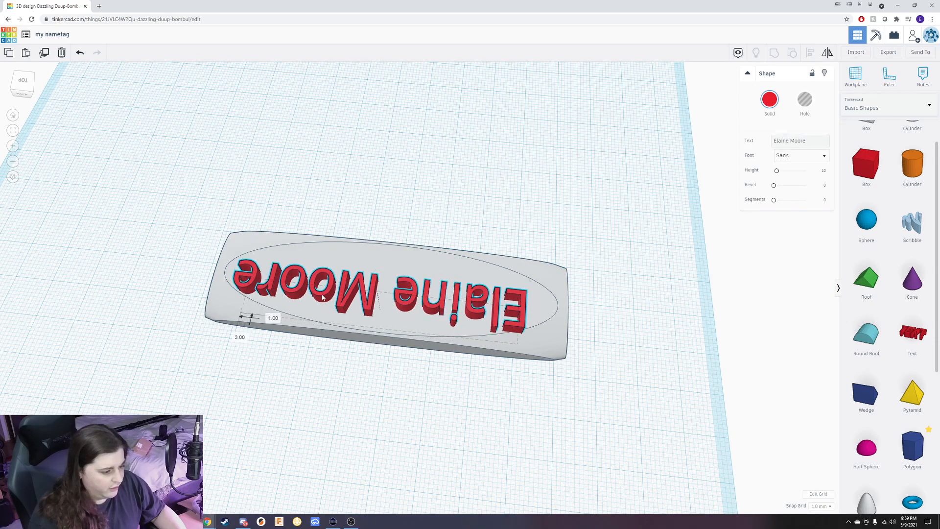
{"action": "left_click_drag", "start_coordinate": [522, 328], "coordinate": [504, 328]}
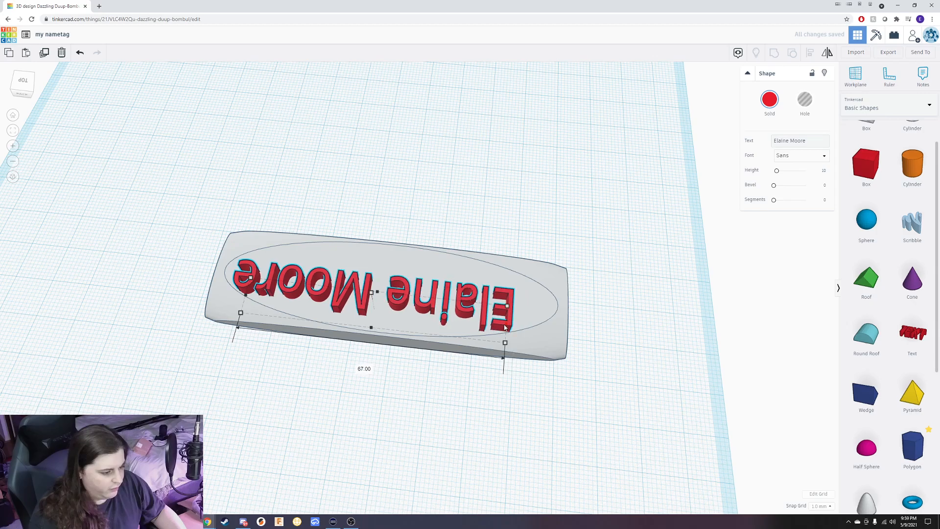
{"action": "left_click_drag", "start_coordinate": [401, 420], "coordinate": [399, 104]}
{"action": "left_click_drag", "start_coordinate": [244, 139], "coordinate": [244, 119]}
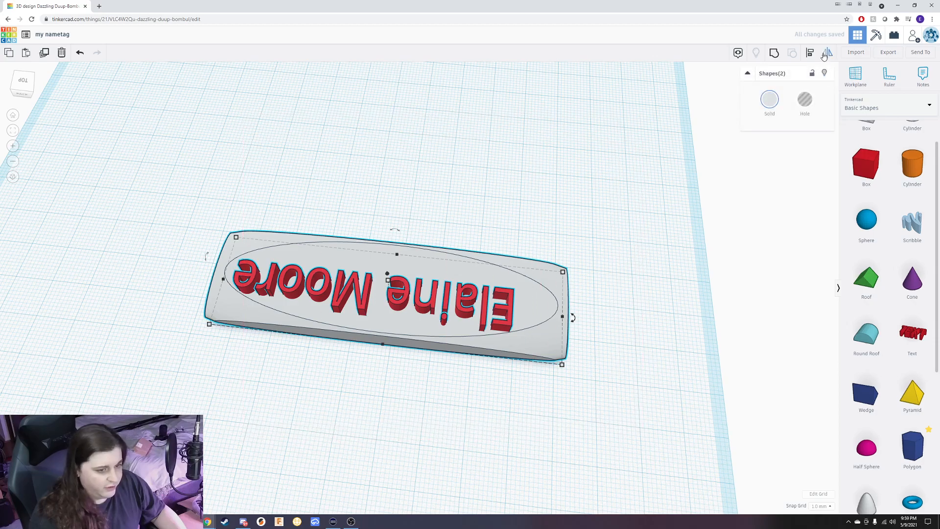
- Centre the name text along the plate's length with Align, then select the text alone
{"action": "left_click", "coordinate": [811, 54]}
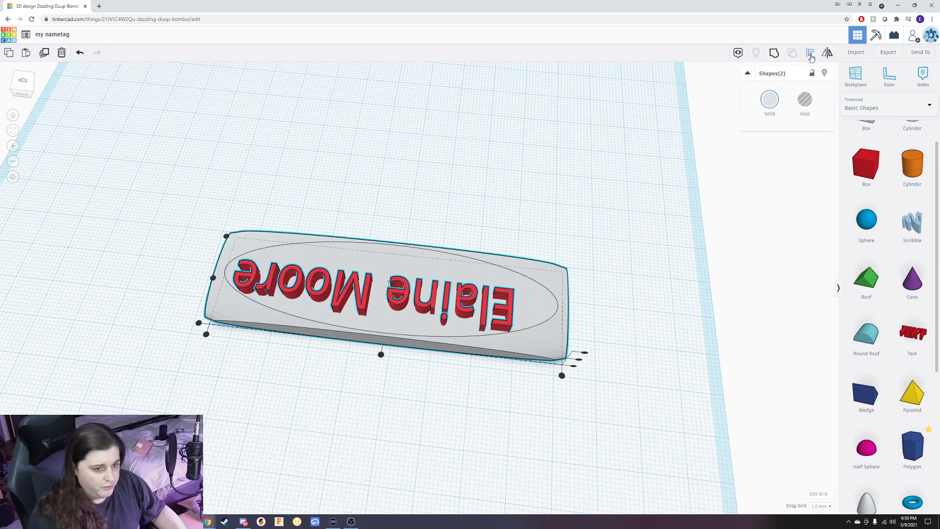
{"action": "left_click", "coordinate": [381, 354]}
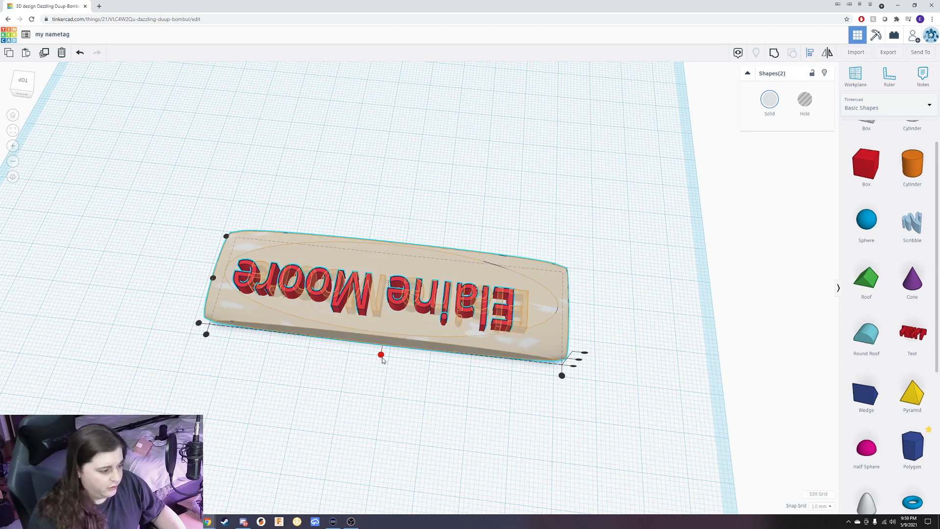
{"action": "right_click_drag", "start_coordinate": [588, 184], "coordinate": [112, 245]}
{"action": "right_click_drag", "start_coordinate": [413, 239], "coordinate": [373, 261]}
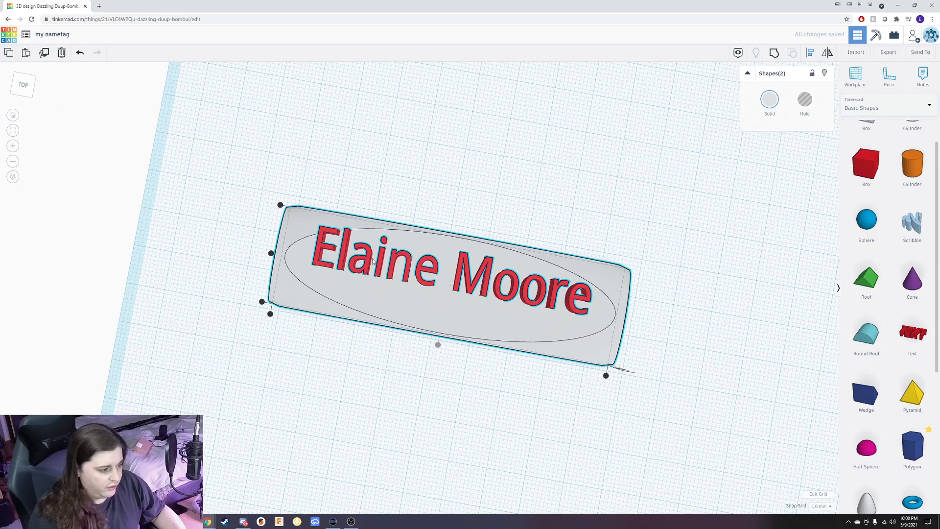
{"action": "left_click", "coordinate": [400, 206]}
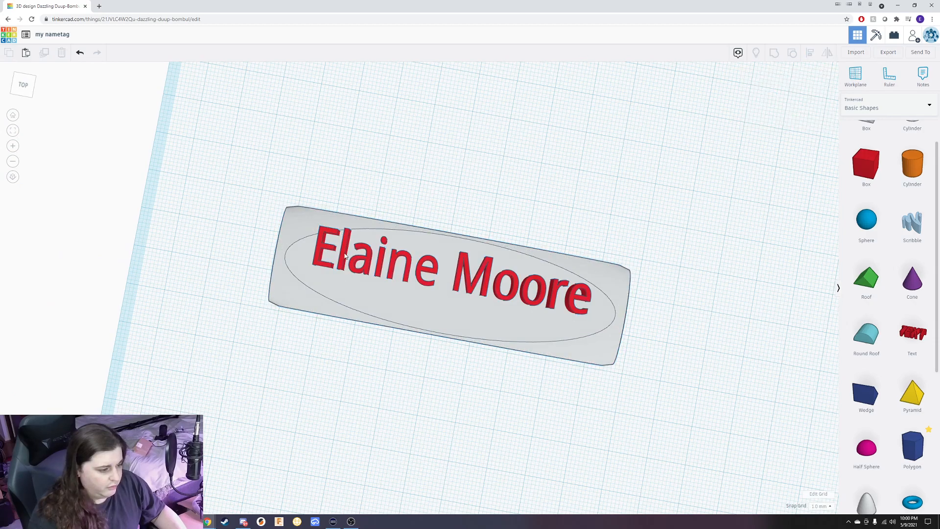
{"action": "left_click", "coordinate": [319, 251]}
- Narrow the name text to 62 mm wide
{"action": "right_click_drag", "start_coordinate": [324, 252], "coordinate": [345, 269]}
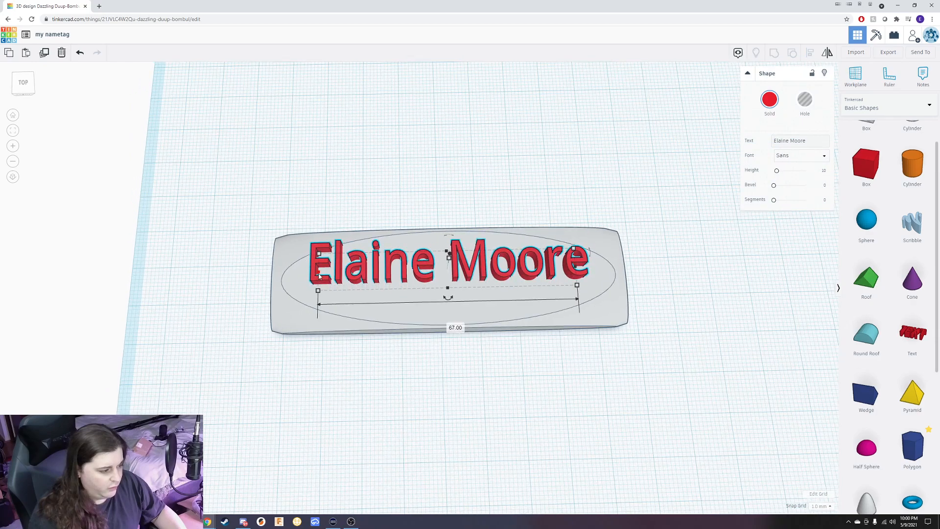
{"action": "left_click_drag", "start_coordinate": [319, 276], "coordinate": [333, 277]}
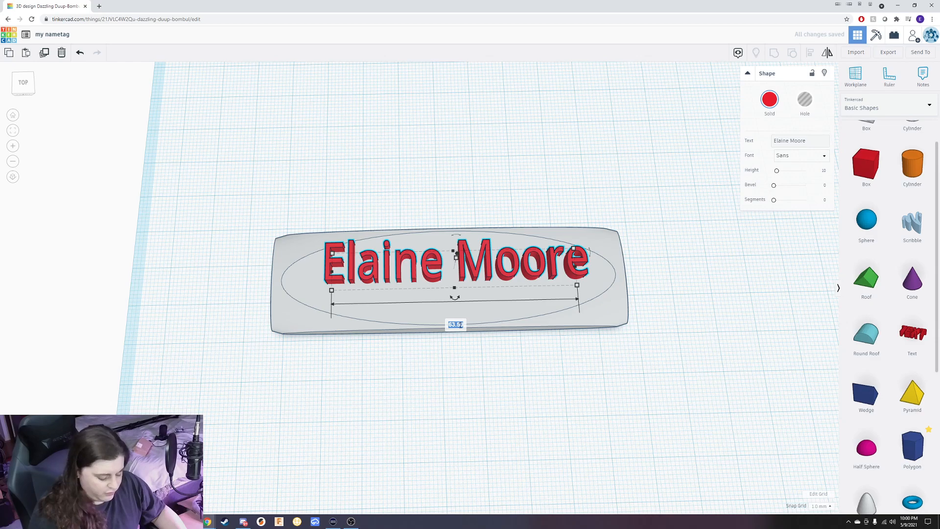
{"action": "type", "text": "2"}
{"action": "key", "text": "Return"}
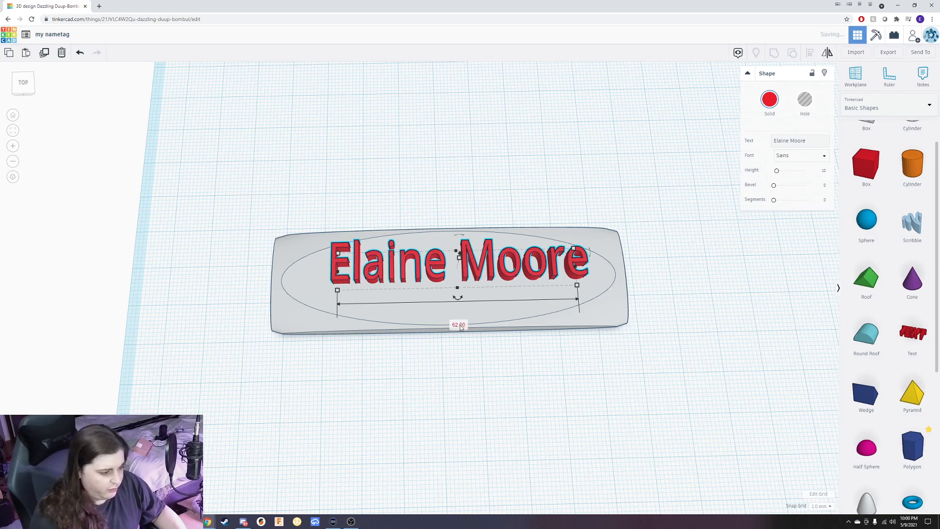
- Align the name text to the horizontal centre of the nametag plate
{"action": "left_click", "coordinate": [385, 148]}
{"action": "key", "text": "ctrl+a"}
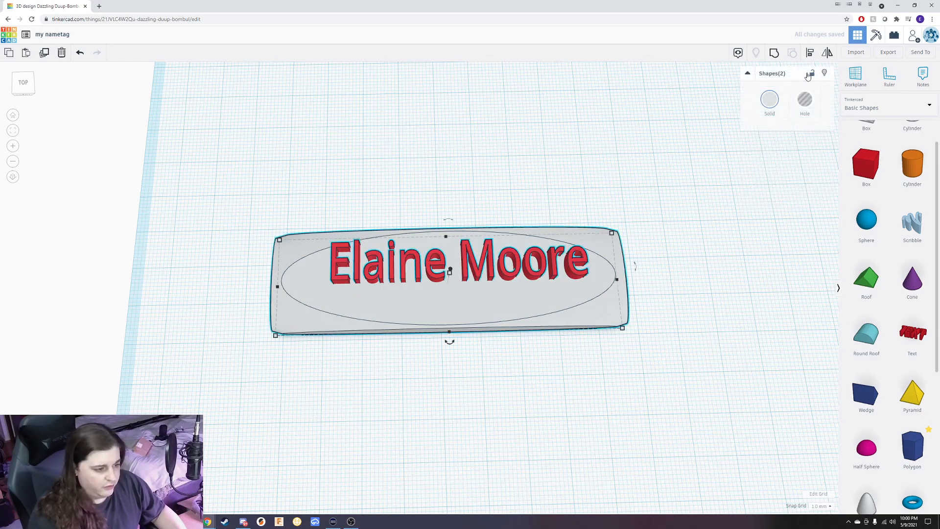
{"action": "left_click", "coordinate": [809, 54]}
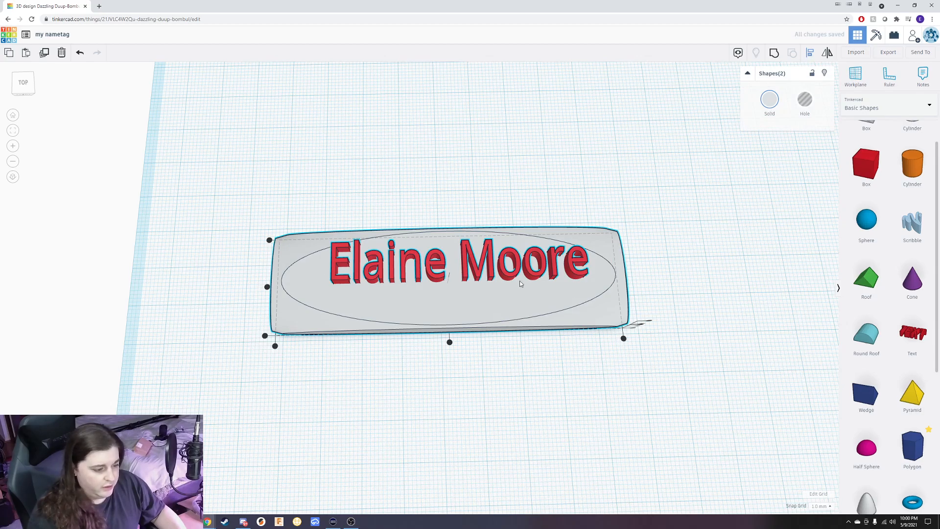
{"action": "left_click", "coordinate": [450, 342]}
{"action": "middle_click_drag", "start_coordinate": [474, 143], "coordinate": [459, 185]}
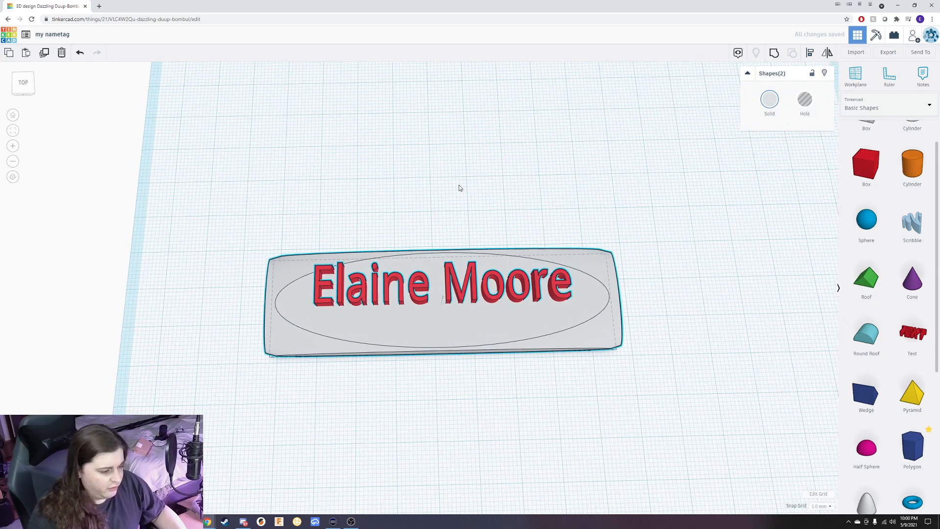
{"action": "right_click_drag", "start_coordinate": [496, 188], "coordinate": [426, 266]}
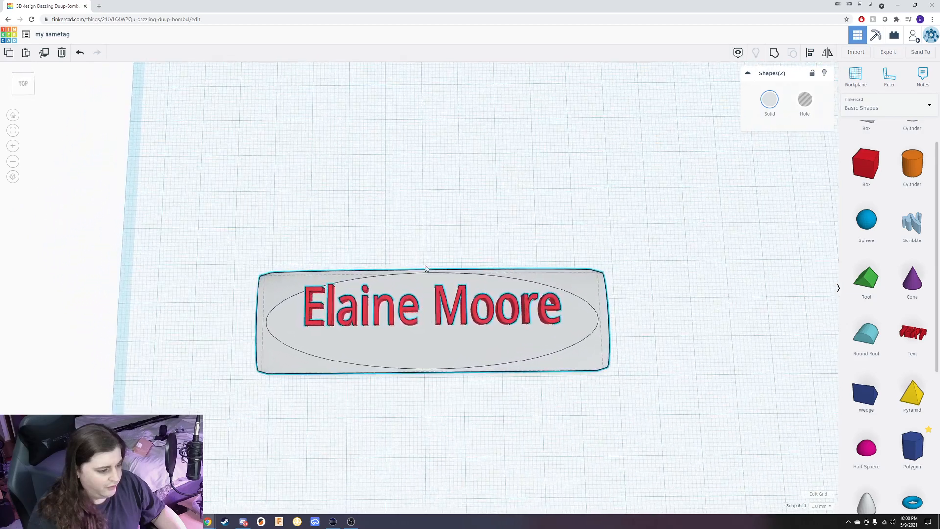
- Place a new Text shape below the nametag and change its wording to 'Library Associate - Technology'
{"action": "scroll", "coordinate": [562, 271], "scroll_direction": "up", "scroll_amount": 2}
{"action": "scroll", "coordinate": [563, 297], "scroll_direction": "down", "scroll_amount": 3}
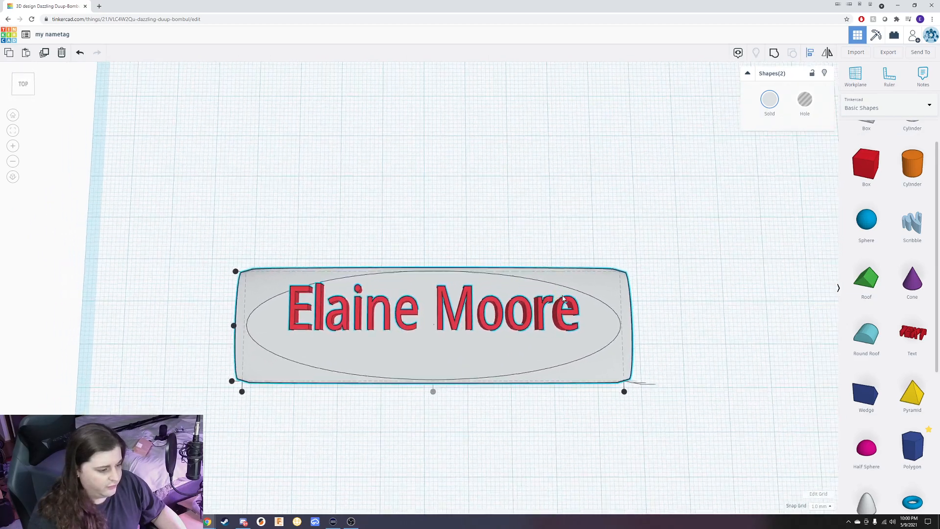
{"action": "left_click", "coordinate": [479, 415]}
{"action": "middle_click_drag", "start_coordinate": [490, 401], "coordinate": [491, 390]}
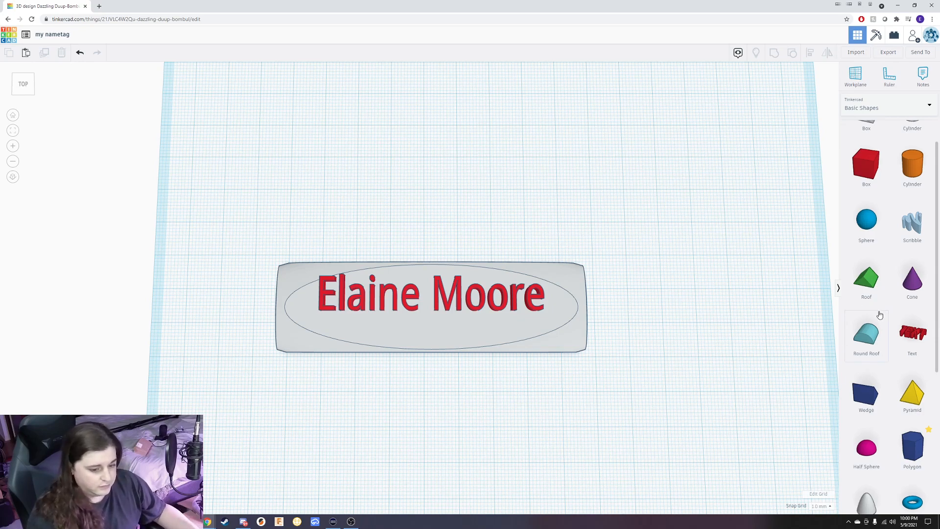
{"action": "scroll", "coordinate": [879, 314], "scroll_direction": "down", "scroll_amount": 3}
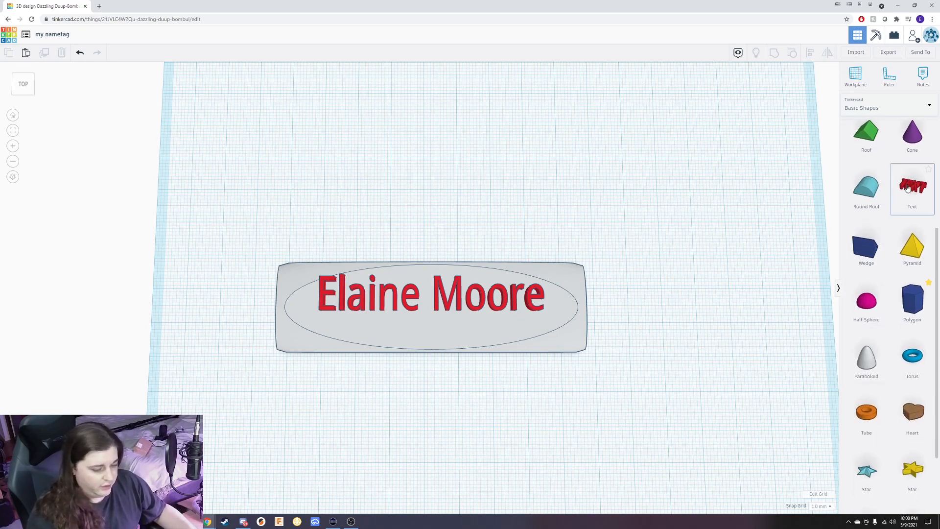
{"action": "left_click_drag", "start_coordinate": [890, 209], "coordinate": [436, 423]}
{"action": "left_click", "coordinate": [803, 141]}
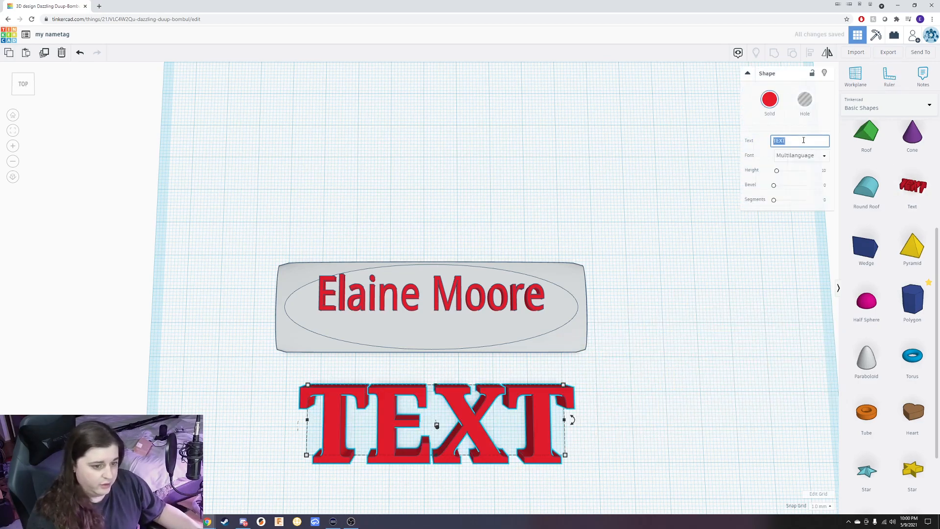
{"action": "type", "text": "Lib"}
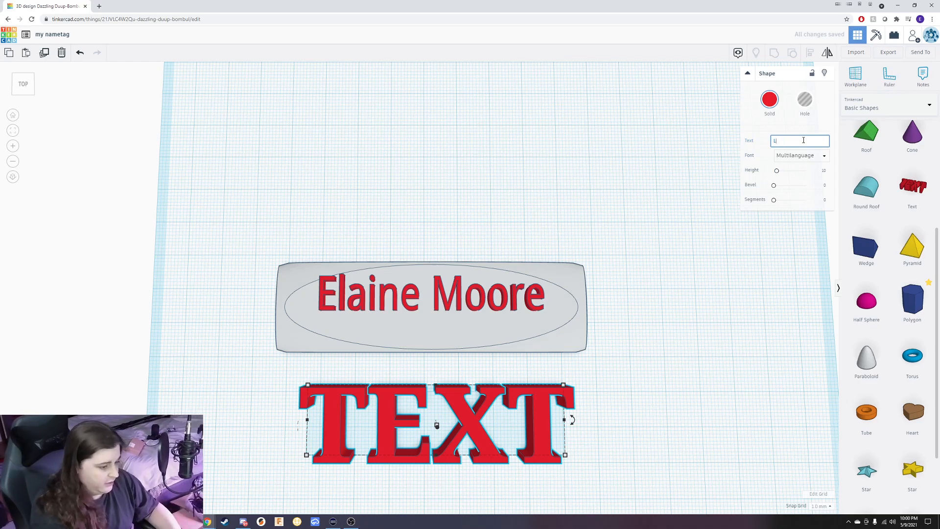
{"action": "type", "text": "rary"}
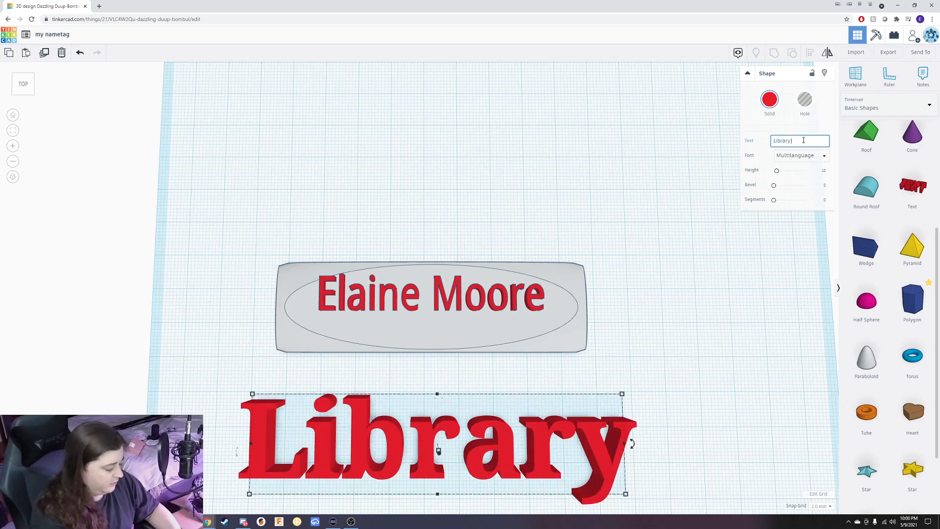
{"action": "type", "text": " Associate"}
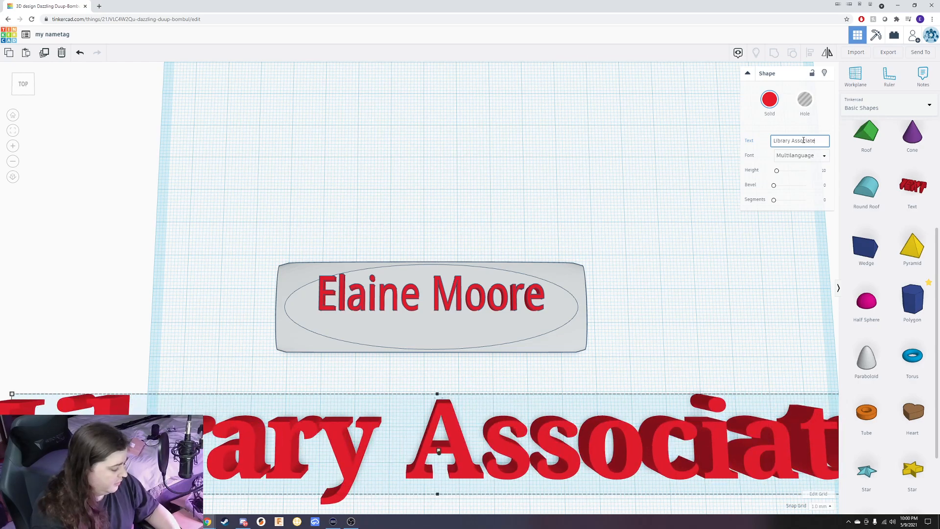
{"action": "type", "text": " - Technolog"}
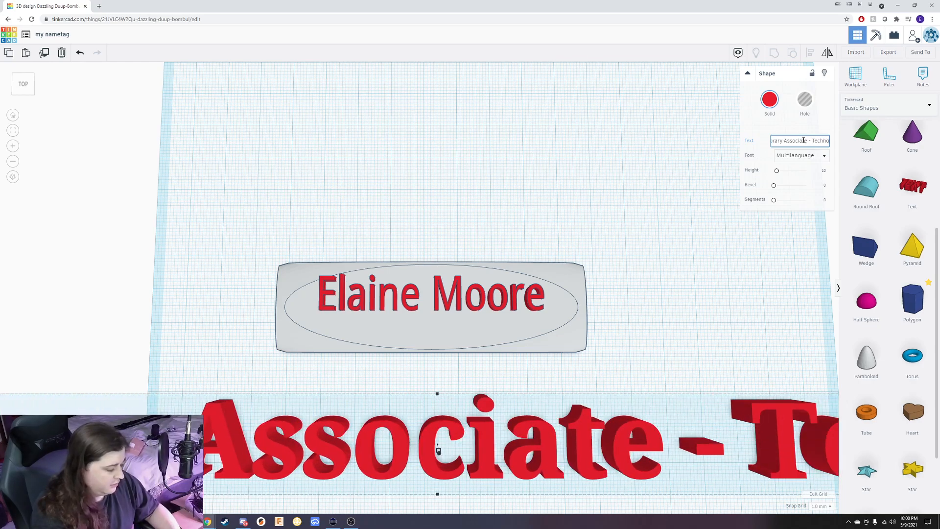
{"action": "type", "text": "y"}
- Give the title text Sans font, 10 mm depth and 62 mm width, then place it below the name
{"action": "left_click", "coordinate": [805, 156]}
{"action": "left_click", "coordinate": [792, 181]}
{"action": "scroll", "coordinate": [623, 300], "scroll_direction": "down", "scroll_amount": 6}
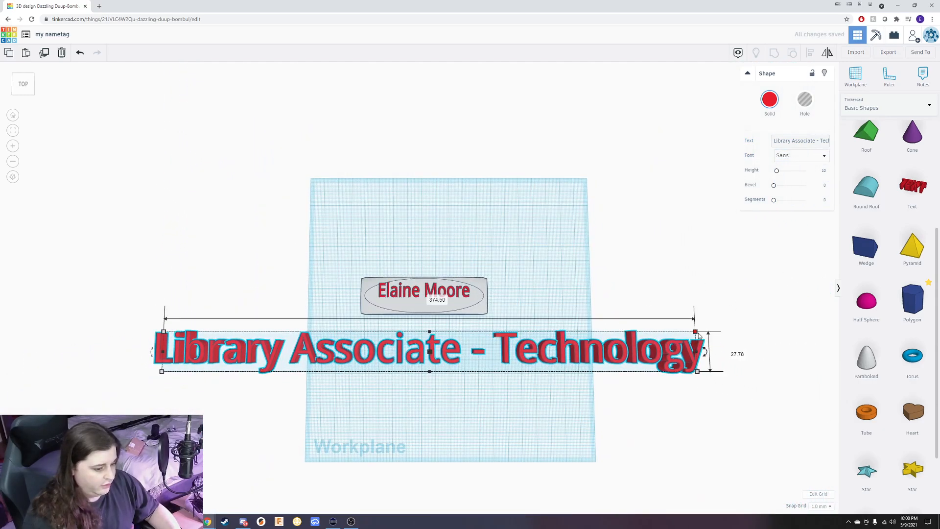
{"action": "scroll", "coordinate": [695, 349], "scroll_direction": "up", "scroll_amount": 2}
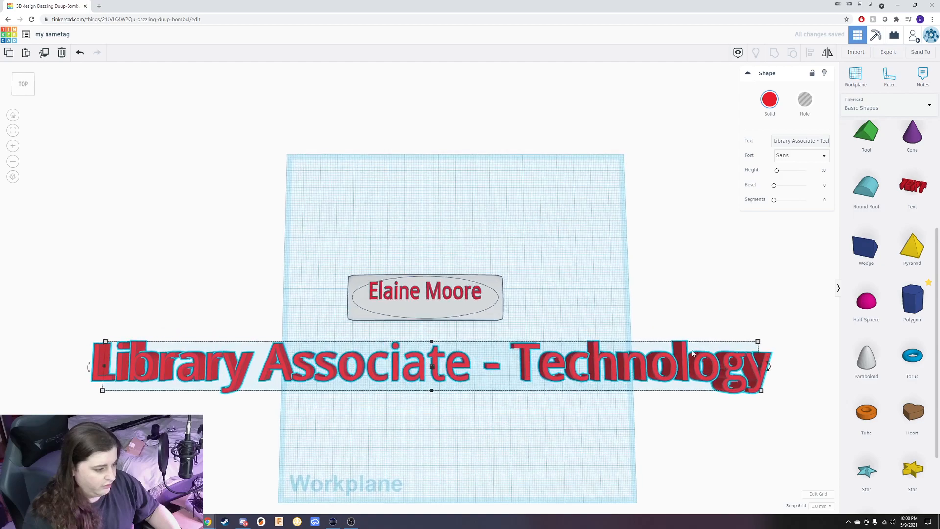
{"action": "scroll", "coordinate": [710, 343], "scroll_direction": "down", "scroll_amount": 2}
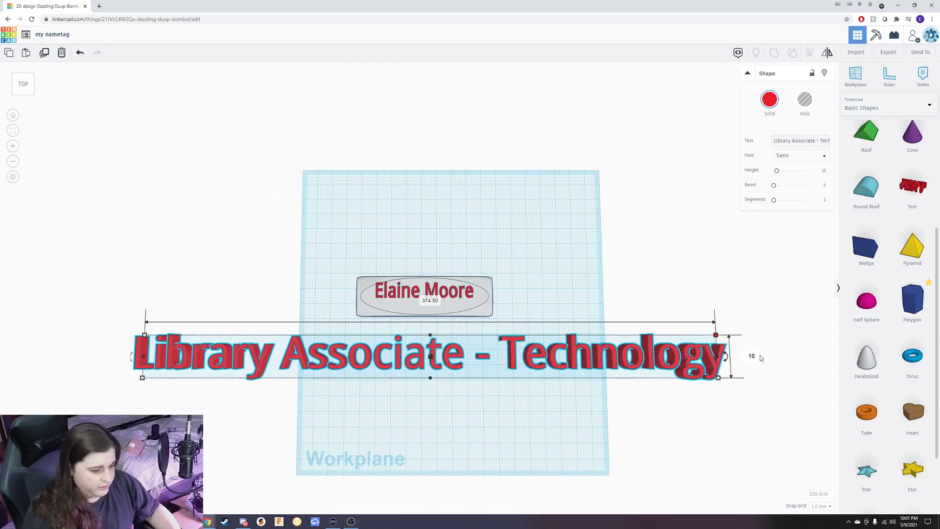
{"action": "key", "text": "Return"}
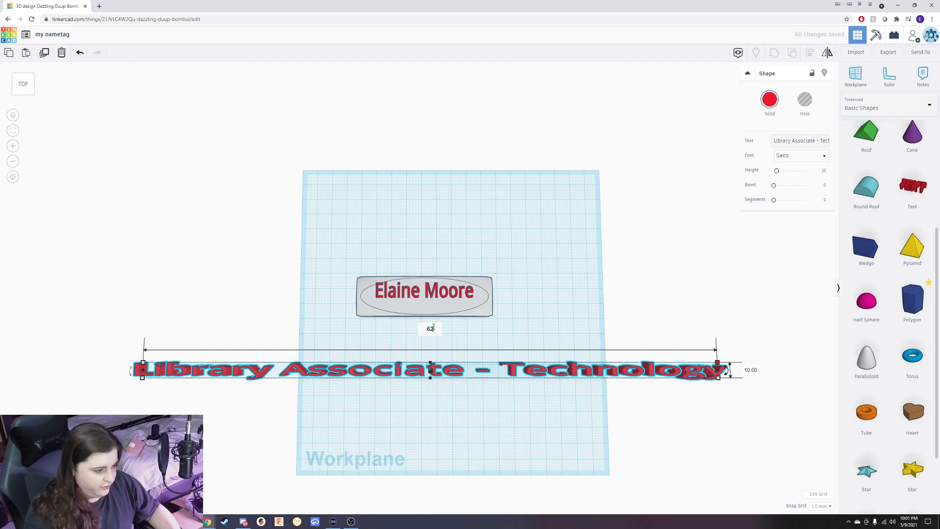
{"action": "key", "text": "Return"}
{"action": "scroll", "coordinate": [434, 329], "scroll_direction": "up", "scroll_amount": 3}
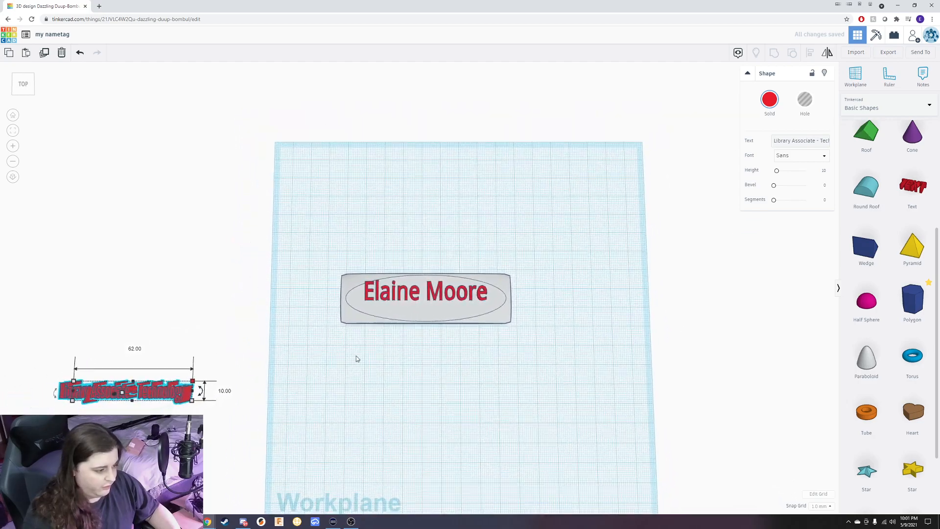
{"action": "left_click_drag", "start_coordinate": [158, 392], "coordinate": [459, 312]}
- Widen the title text leftward to 66 mm, then rightward to 74 mm
{"action": "scroll", "coordinate": [459, 312], "scroll_direction": "up", "scroll_amount": 5}
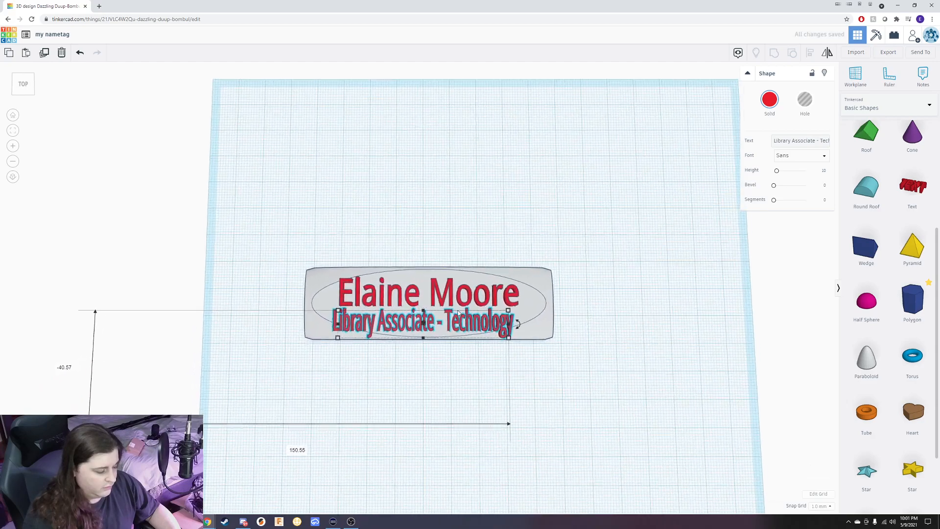
{"action": "right_click_drag", "start_coordinate": [341, 439], "coordinate": [296, 347]}
{"action": "left_click_drag", "start_coordinate": [296, 348], "coordinate": [280, 348]}
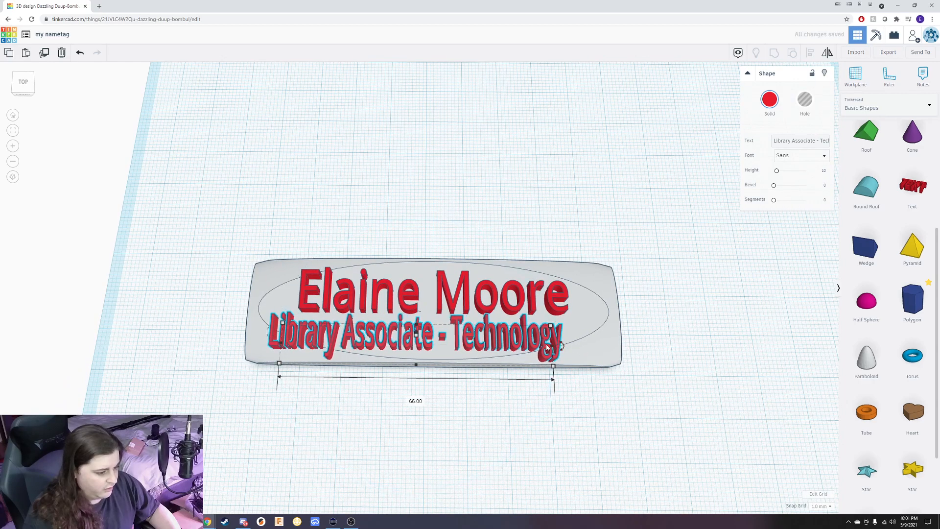
{"action": "left_click_drag", "start_coordinate": [551, 349], "coordinate": [585, 353]}
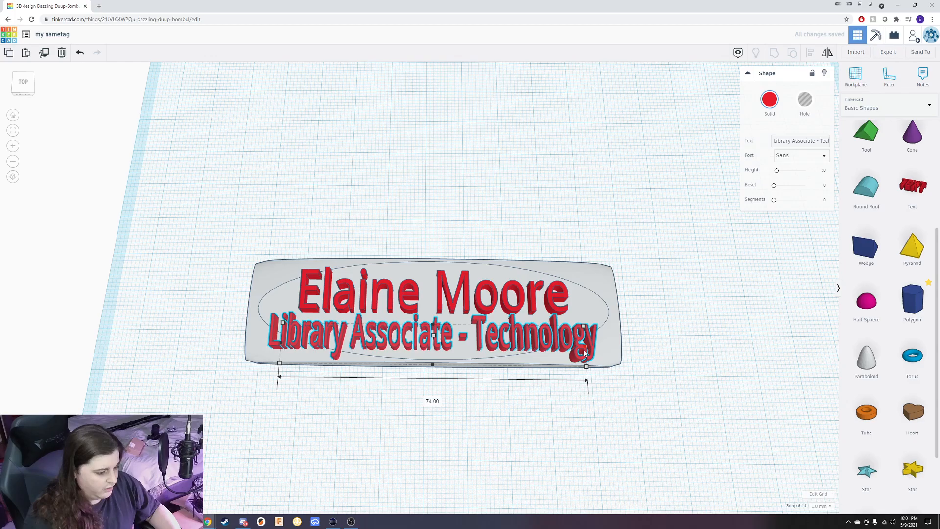
{"action": "right_click_drag", "start_coordinate": [439, 445], "coordinate": [477, 433]}
- Enlarge the name text to about 68 mm wide
{"action": "left_click", "coordinate": [481, 301]}
{"action": "left_click", "coordinate": [553, 277]}
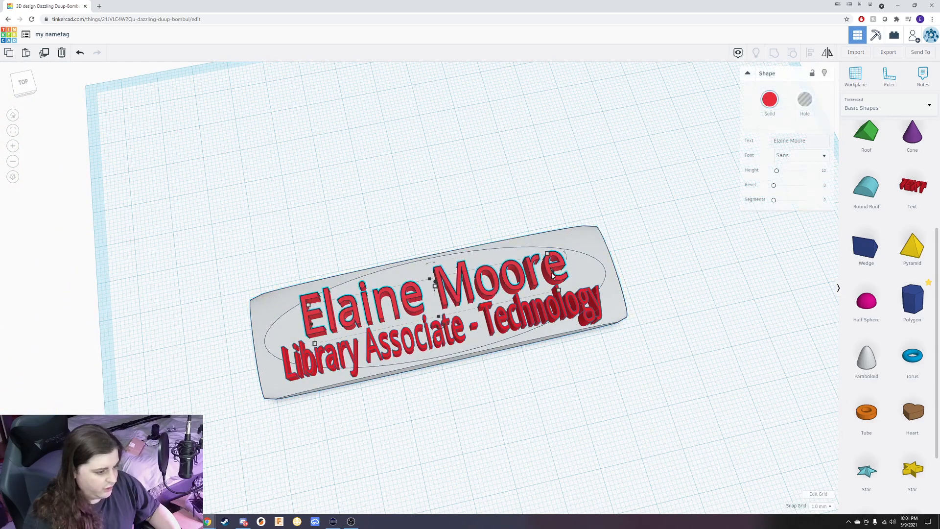
{"action": "left_click_drag", "start_coordinate": [555, 272], "coordinate": [583, 268]}
- Select all three shapes and centre the name text horizontally with Align
{"action": "right_click_drag", "start_coordinate": [682, 268], "coordinate": [608, 316]}
{"action": "left_click_drag", "start_coordinate": [464, 417], "coordinate": [584, 142]}
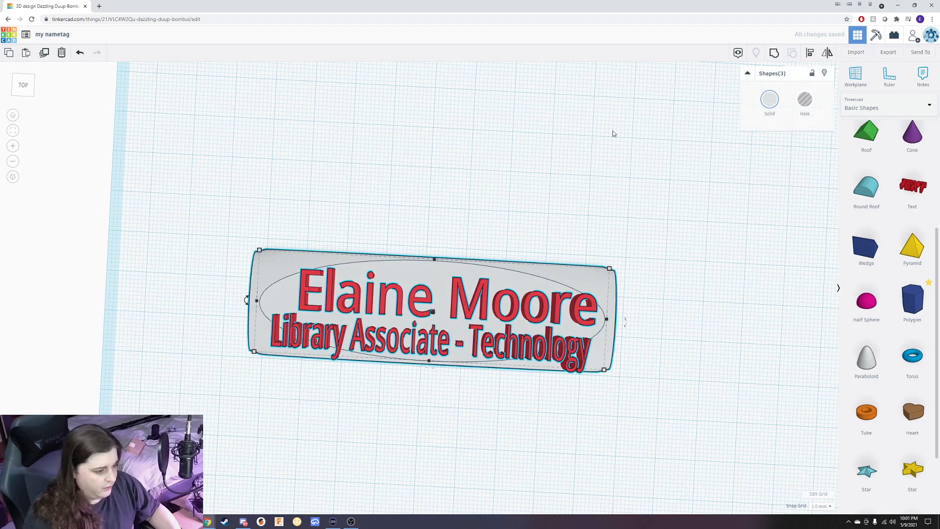
{"action": "left_click_drag", "start_coordinate": [348, 181], "coordinate": [492, 407]}
{"action": "left_click", "coordinate": [808, 51]}
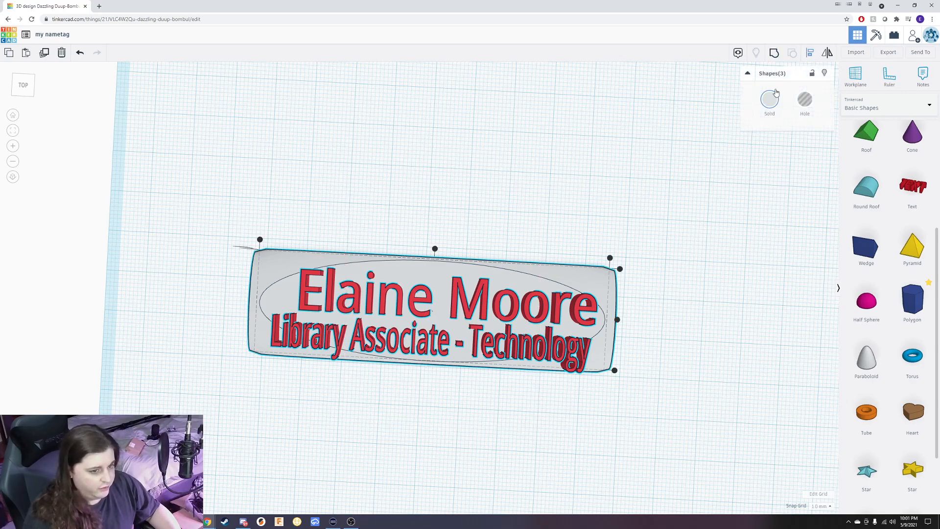
{"action": "left_click", "coordinate": [435, 250]}
{"action": "right_click_drag", "start_coordinate": [406, 368], "coordinate": [421, 361]}
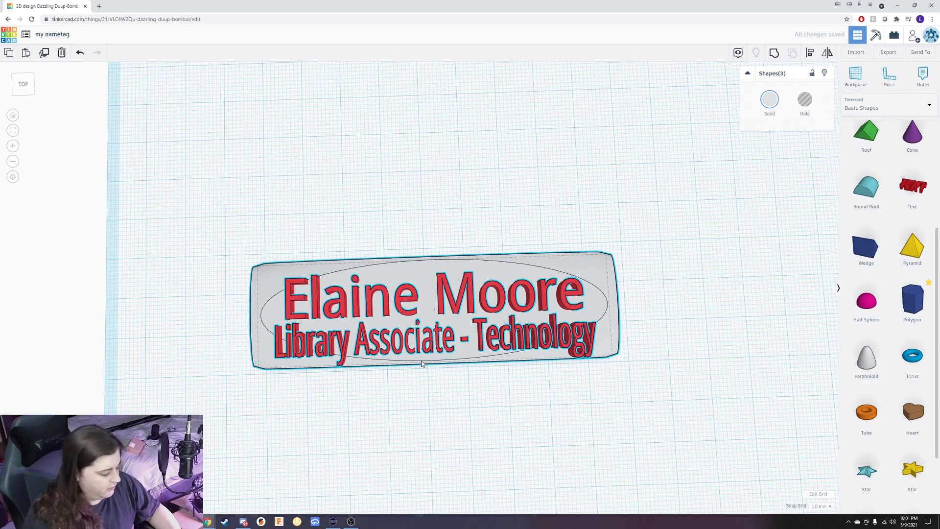
{"action": "scroll", "coordinate": [432, 345], "scroll_direction": "up", "scroll_amount": 2}
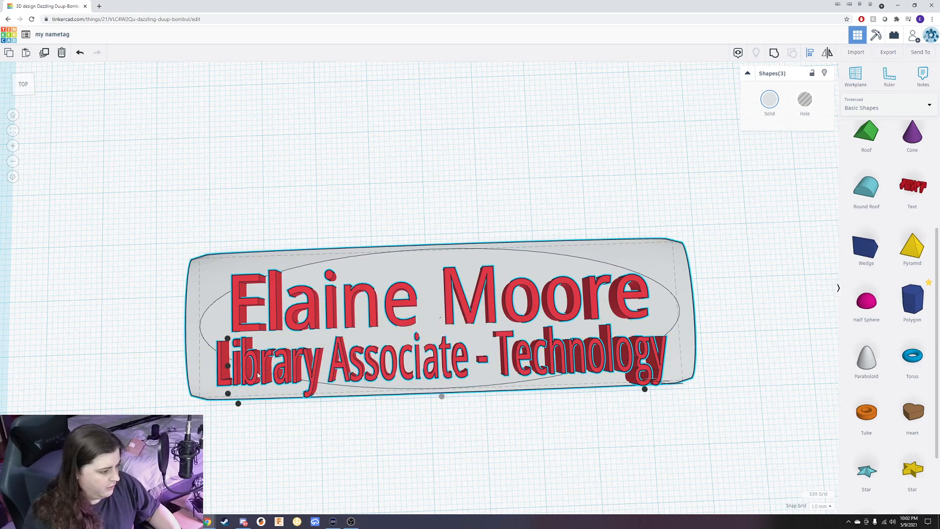
- Stretch the title text leftward to 78 mm wide, then select all three nametag shapes
{"action": "left_click", "coordinate": [320, 370]}
{"action": "left_click", "coordinate": [352, 493]}
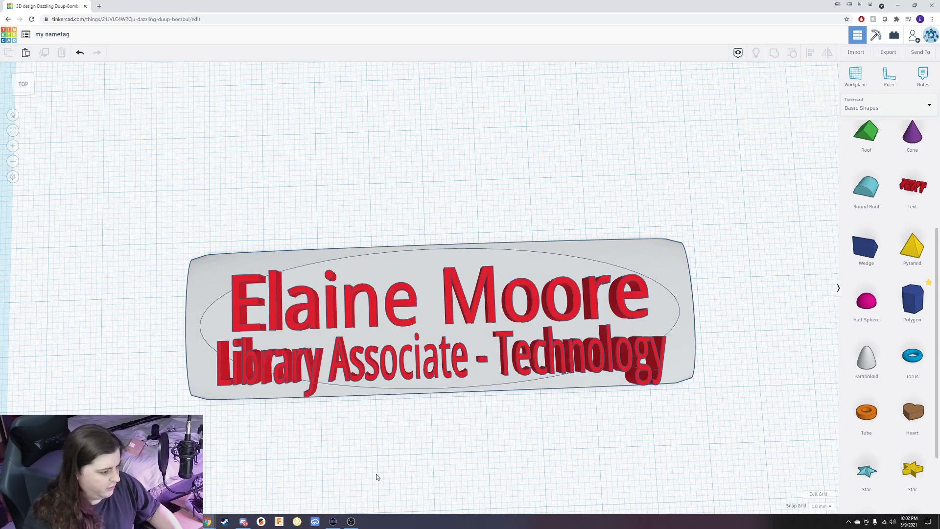
{"action": "right_click_drag", "start_coordinate": [378, 478], "coordinate": [390, 431]}
{"action": "left_click", "coordinate": [306, 361]}
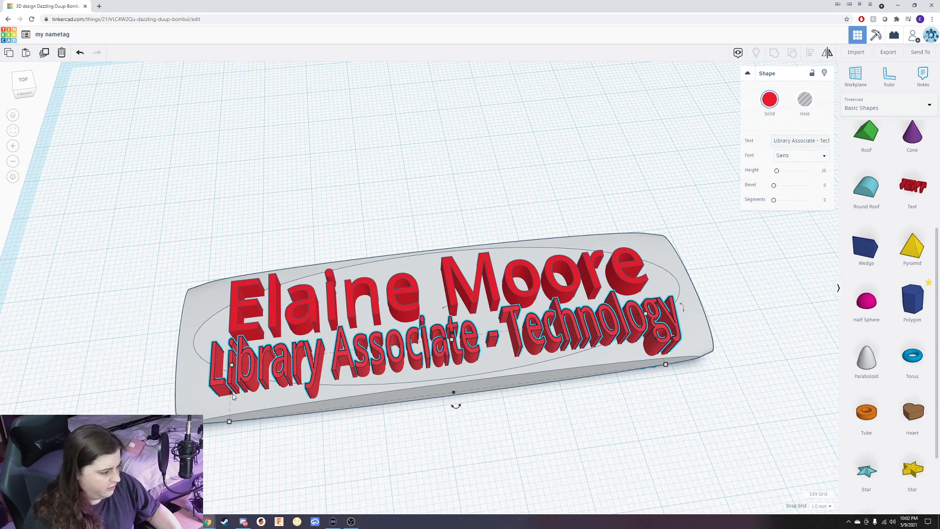
{"action": "left_click_drag", "start_coordinate": [231, 397], "coordinate": [221, 400]}
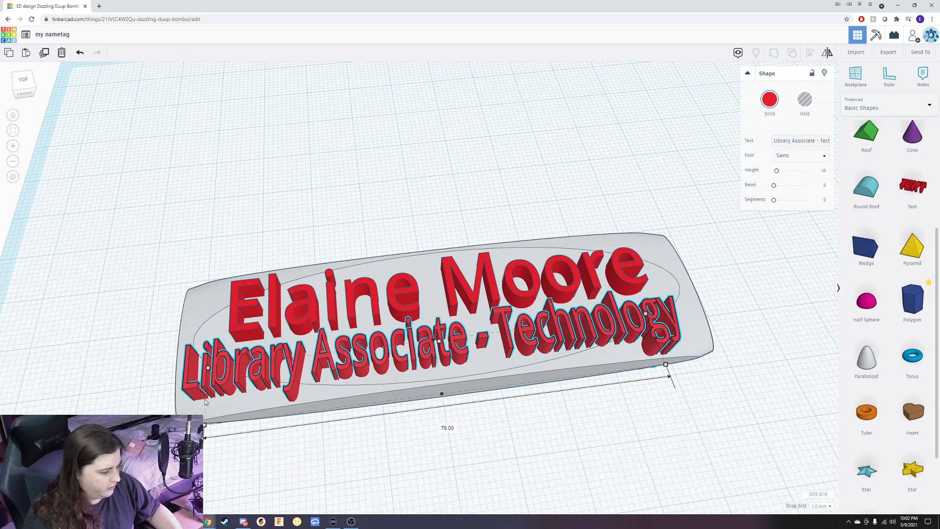
{"action": "left_click_drag", "start_coordinate": [649, 466], "coordinate": [500, 275]}
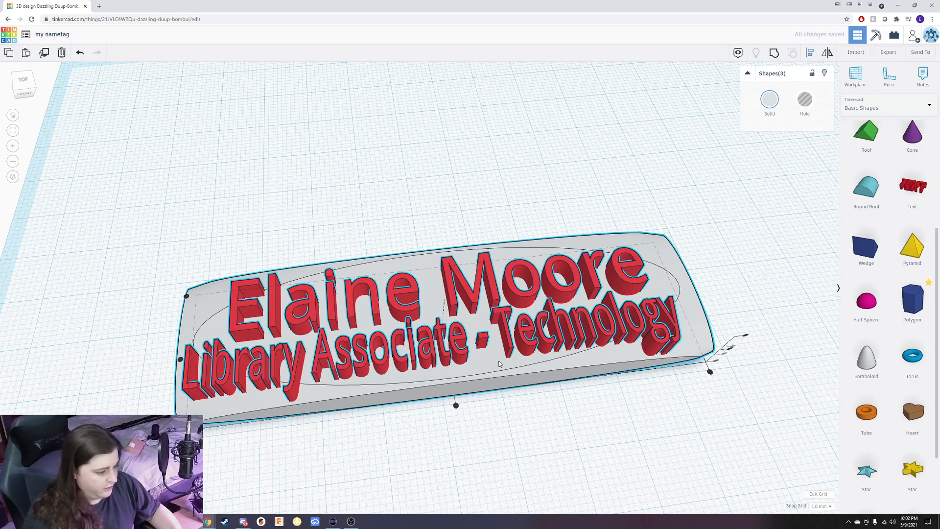
{"action": "right_click_drag", "start_coordinate": [515, 223], "coordinate": [432, 395]}
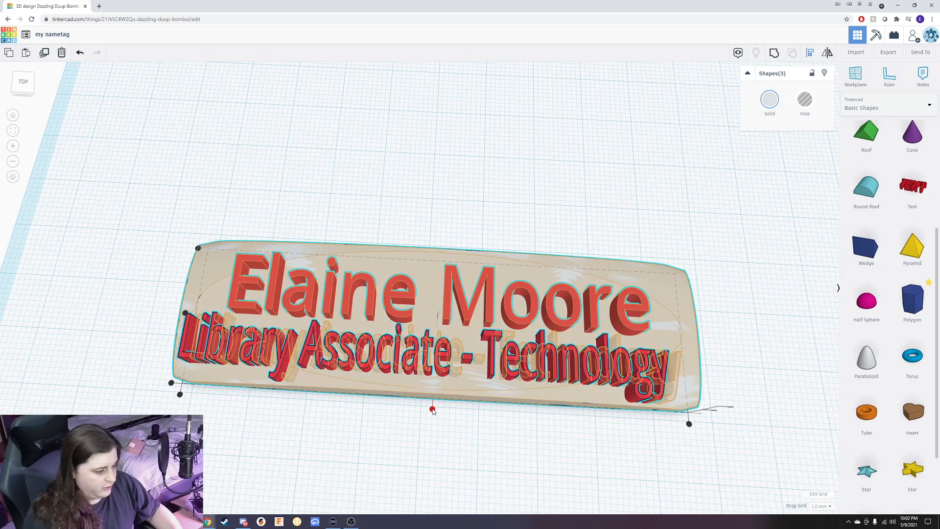
{"action": "right_click_drag", "start_coordinate": [464, 252], "coordinate": [523, 159]}
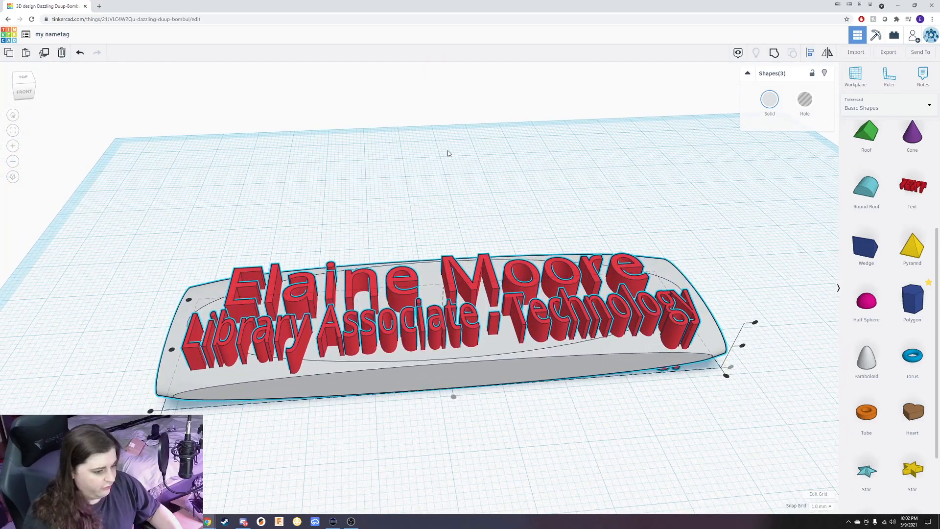
- Move the curved grey base plate down to -3.00 beneath the letters
{"action": "left_click", "coordinate": [192, 193]}
{"action": "right_click_drag", "start_coordinate": [143, 245], "coordinate": [699, 246]}
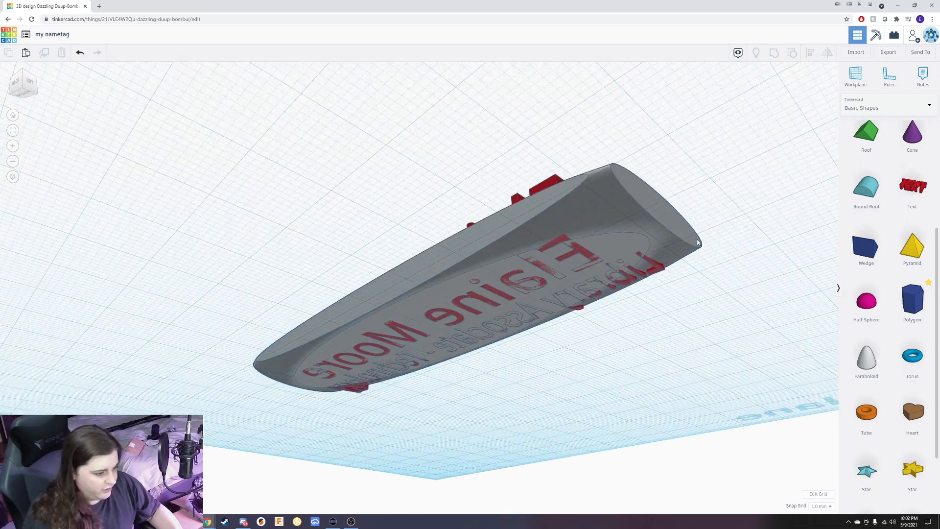
{"action": "right_click_drag", "start_coordinate": [614, 210], "coordinate": [301, 270]}
{"action": "right_click_drag", "start_coordinate": [304, 169], "coordinate": [460, 365]}
{"action": "right_click_drag", "start_coordinate": [514, 388], "coordinate": [491, 346]}
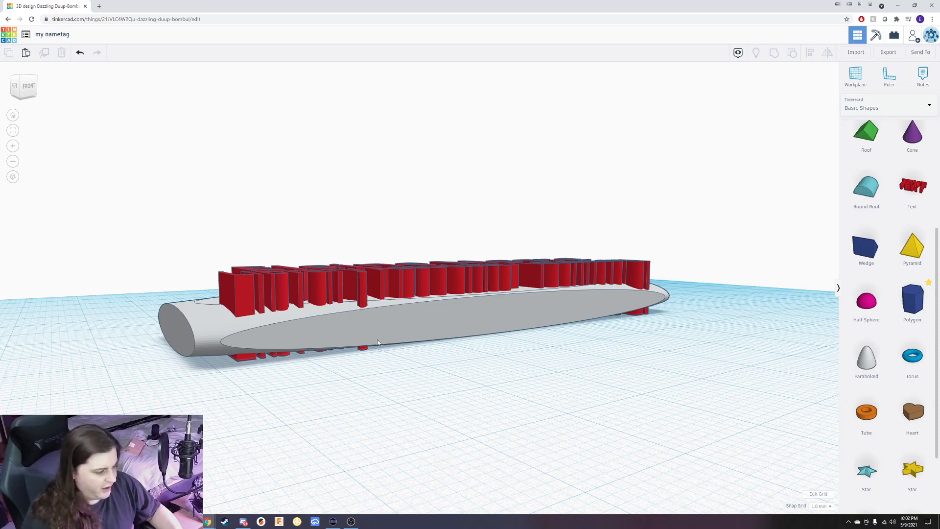
{"action": "right_click_drag", "start_coordinate": [496, 335], "coordinate": [441, 391]}
{"action": "left_click", "coordinate": [465, 357]}
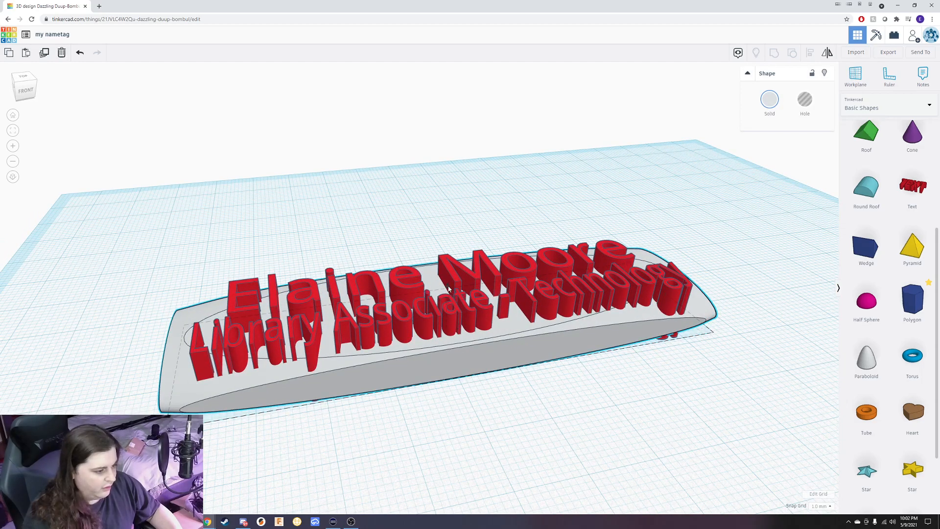
{"action": "left_click_drag", "start_coordinate": [448, 288], "coordinate": [451, 305]}
{"action": "right_click_drag", "start_coordinate": [533, 413], "coordinate": [622, 378]}
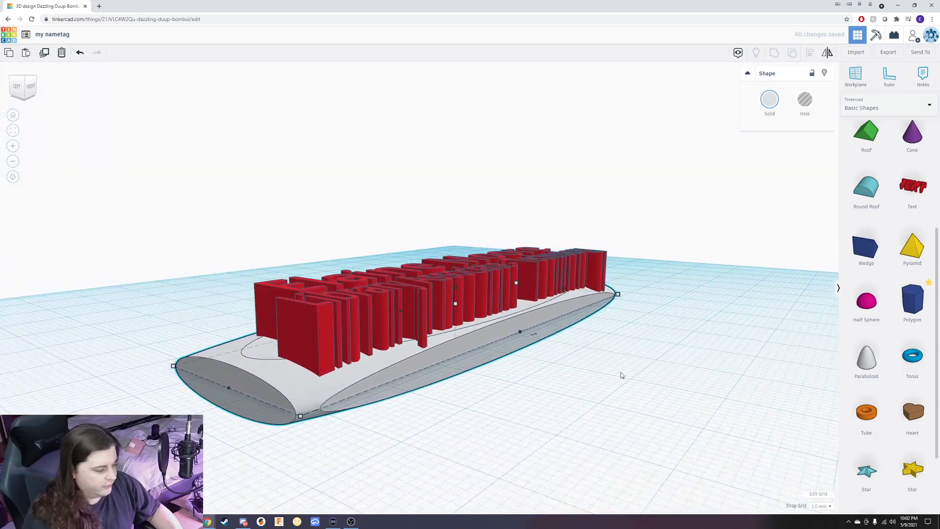
- Set the title text's height to 6 mm, after briefly trying 5 mm
{"action": "left_click", "coordinate": [340, 314]}
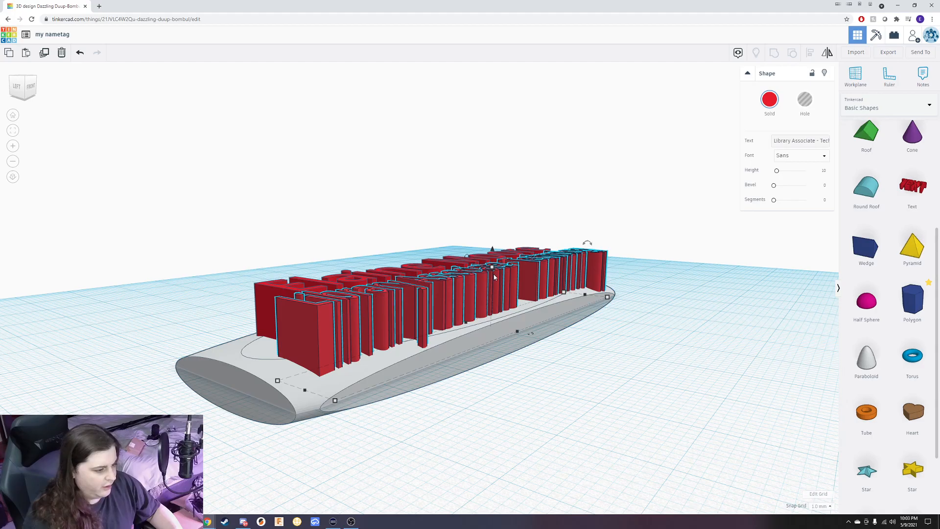
{"action": "left_click", "coordinate": [589, 356]}
{"action": "right_click_drag", "start_coordinate": [589, 356], "coordinate": [432, 413]}
{"action": "left_click", "coordinate": [406, 317]}
{"action": "left_click_drag", "start_coordinate": [455, 307], "coordinate": [453, 336]}
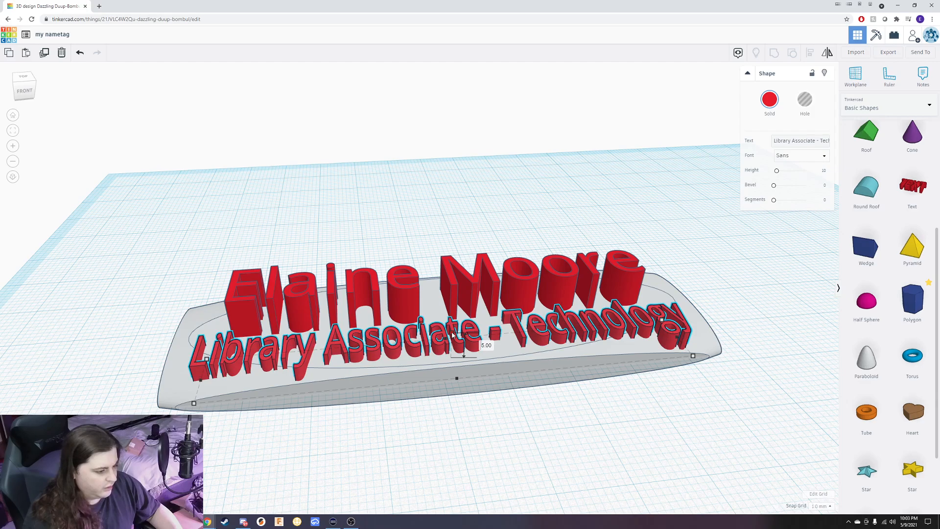
{"action": "left_click_drag", "start_coordinate": [453, 332], "coordinate": [454, 335]}
{"action": "left_click", "coordinate": [267, 413]}
{"action": "right_click_drag", "start_coordinate": [267, 413], "coordinate": [244, 440]}
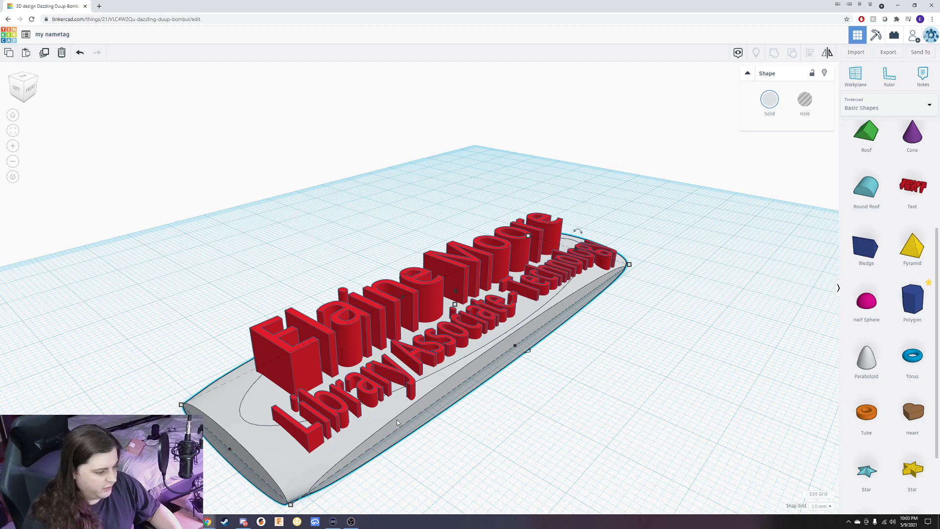
{"action": "right_click_drag", "start_coordinate": [369, 420], "coordinate": [425, 379]}
{"action": "left_click", "coordinate": [370, 378]}
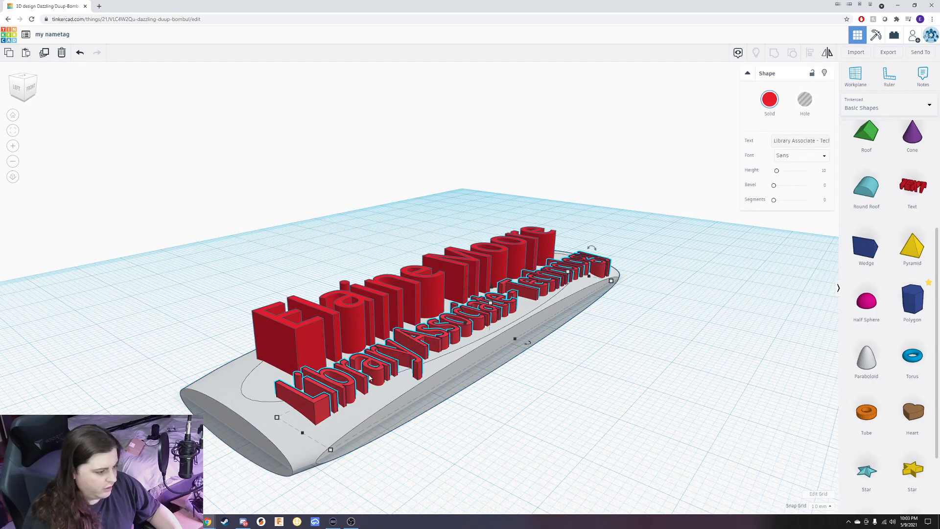
{"action": "mouse_move", "coordinate": [490, 306]}
{"action": "right_click_drag", "start_coordinate": [299, 314], "coordinate": [455, 294]}
- Shorten the name text's height to 5 mm
{"action": "left_click", "coordinate": [434, 299]}
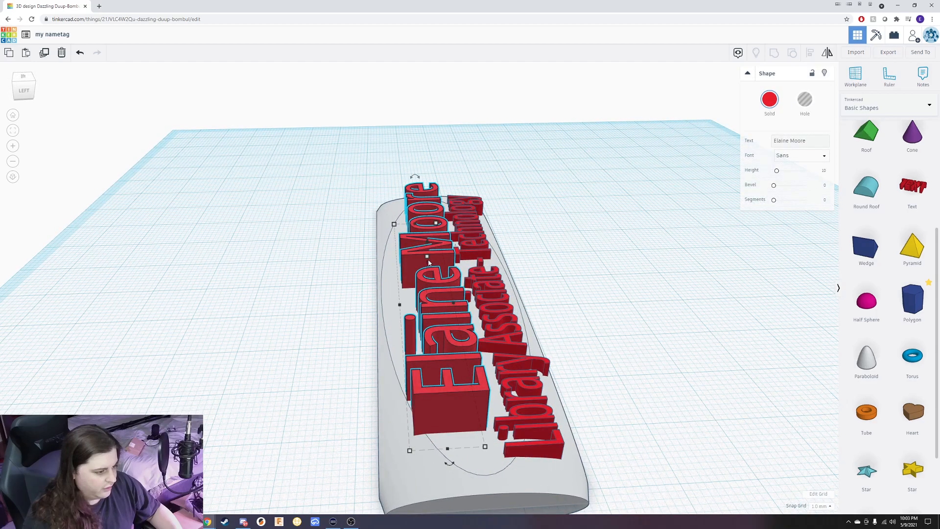
{"action": "left_click_drag", "start_coordinate": [427, 258], "coordinate": [427, 285]}
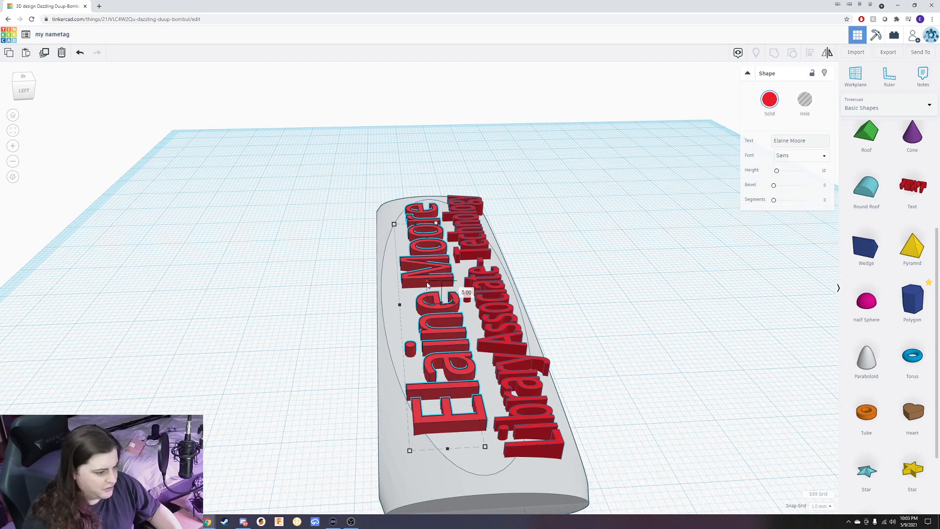
{"action": "right_click_drag", "start_coordinate": [537, 294], "coordinate": [515, 221]}
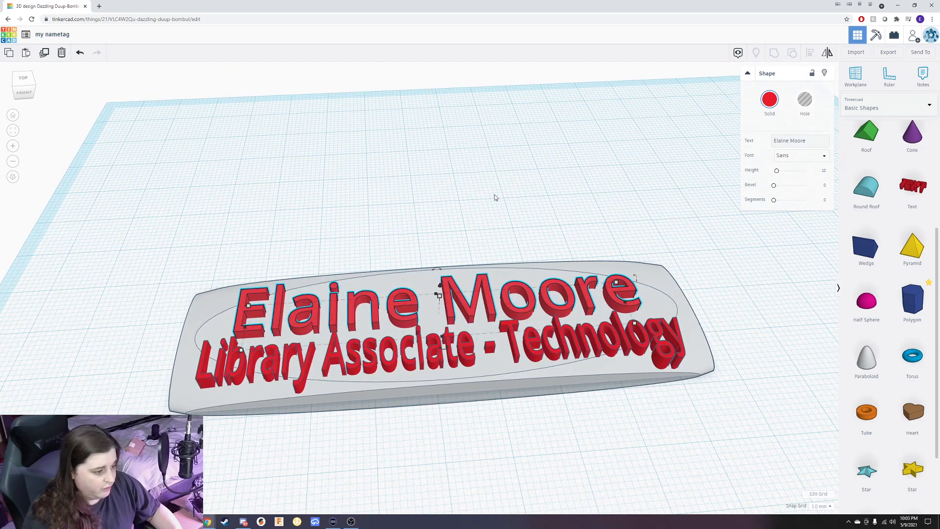
{"action": "left_click", "coordinate": [468, 196]}
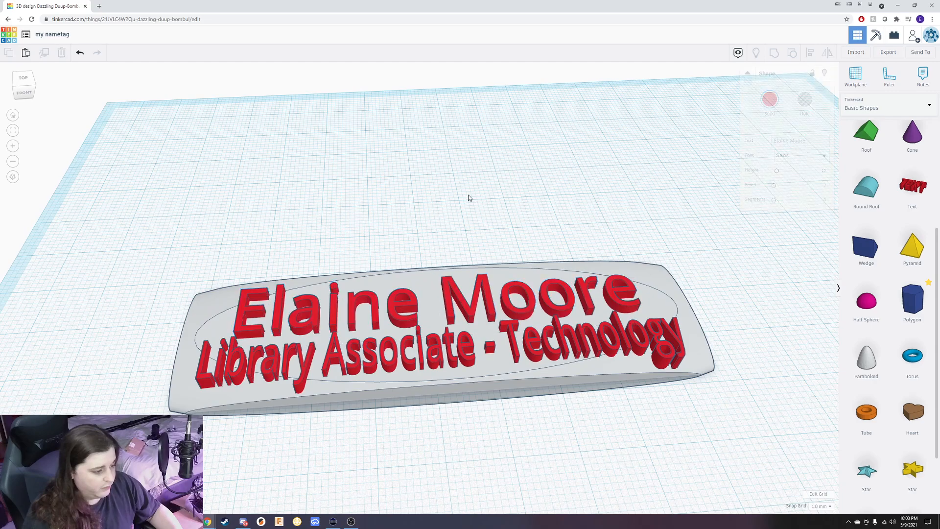
{"action": "left_click", "coordinate": [479, 286]}
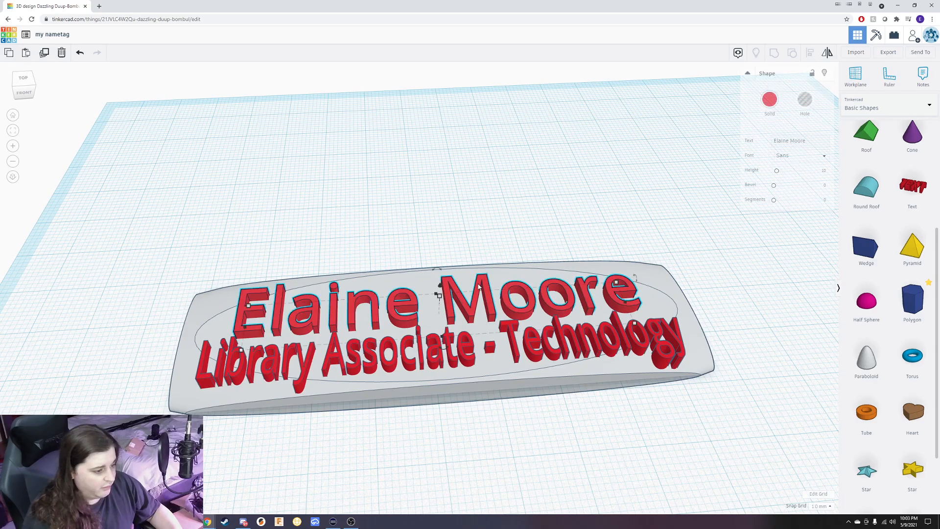
{"action": "left_click", "coordinate": [522, 172]}
{"action": "left_click_drag", "start_coordinate": [411, 182], "coordinate": [545, 462]}
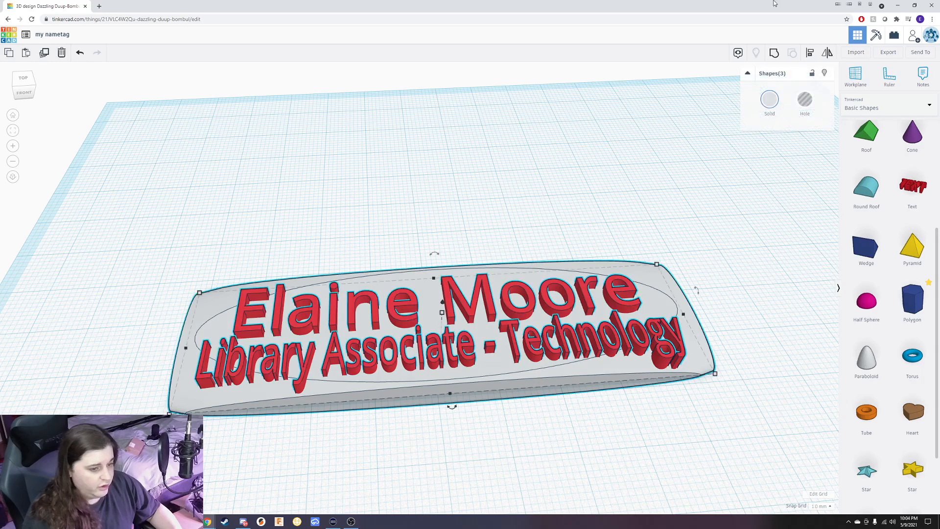
{"action": "left_click", "coordinate": [776, 53]}
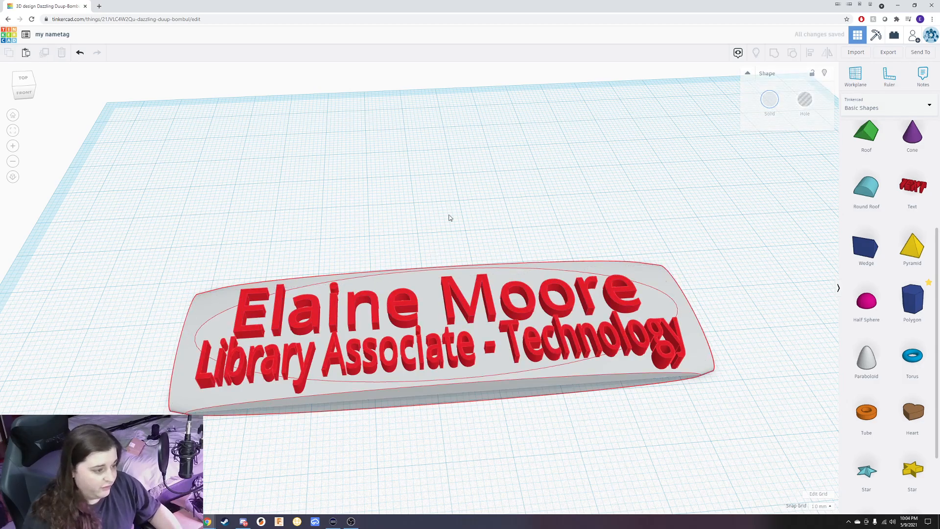
{"action": "right_click_drag", "start_coordinate": [367, 411], "coordinate": [357, 340]}
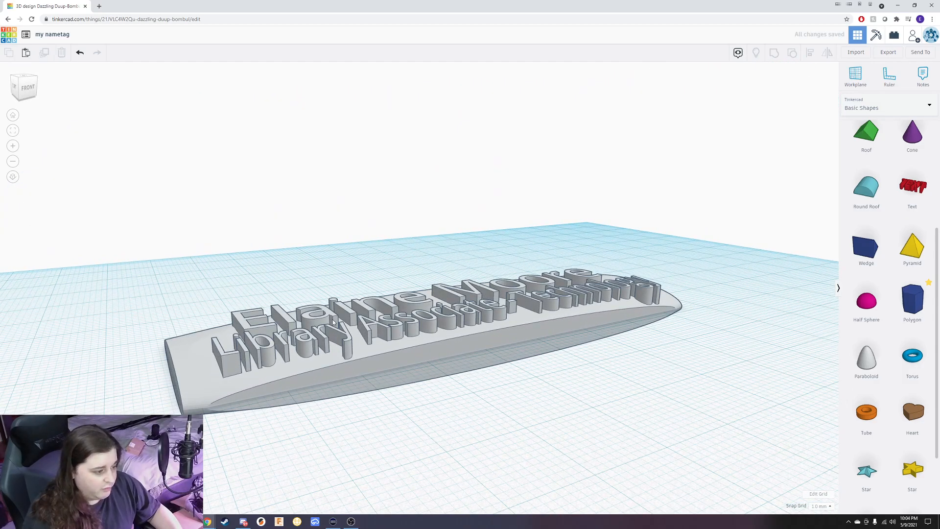
{"action": "right_click_drag", "start_coordinate": [622, 243], "coordinate": [465, 384]}
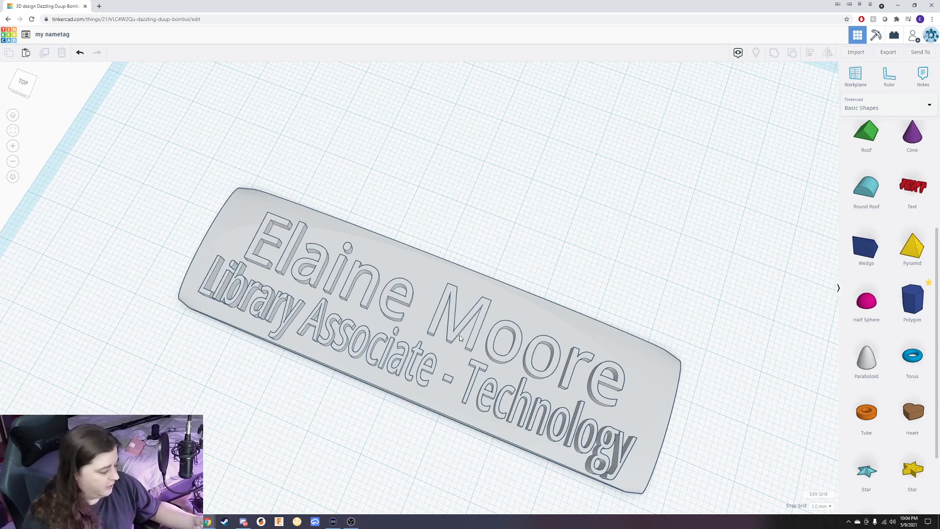
{"action": "right_click_drag", "start_coordinate": [348, 392], "coordinate": [484, 355]}
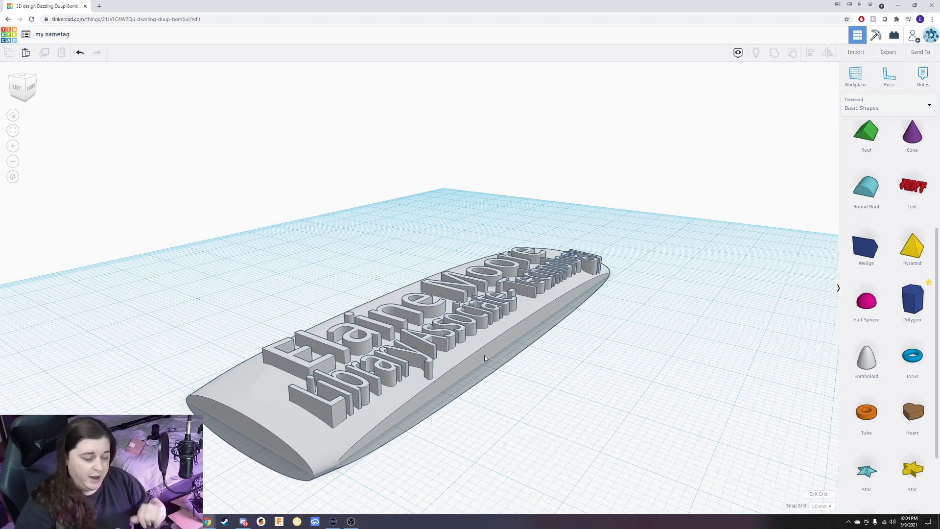
{"action": "right_click_drag", "start_coordinate": [630, 223], "coordinate": [583, 338]}
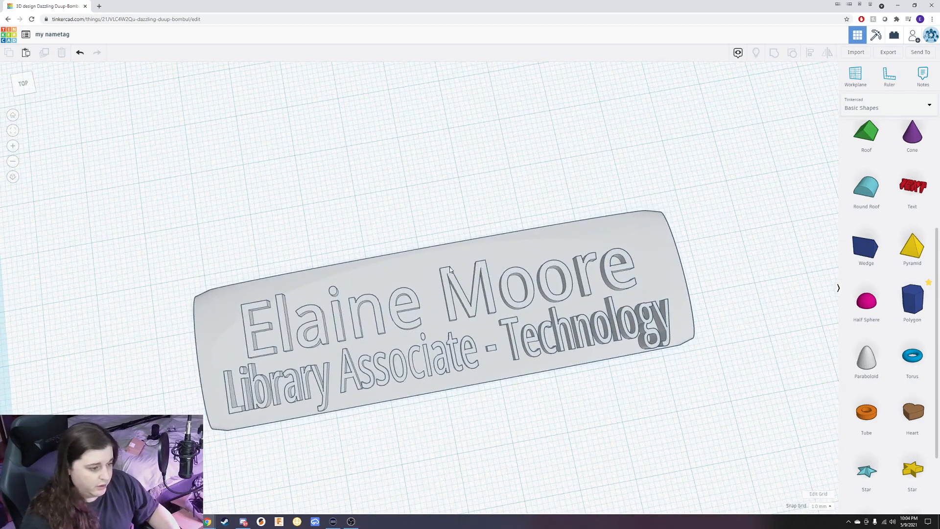
{"action": "left_click", "coordinate": [469, 260]}
{"action": "left_click", "coordinate": [792, 52]}
{"action": "right_click_drag", "start_coordinate": [554, 478], "coordinate": [534, 316]}
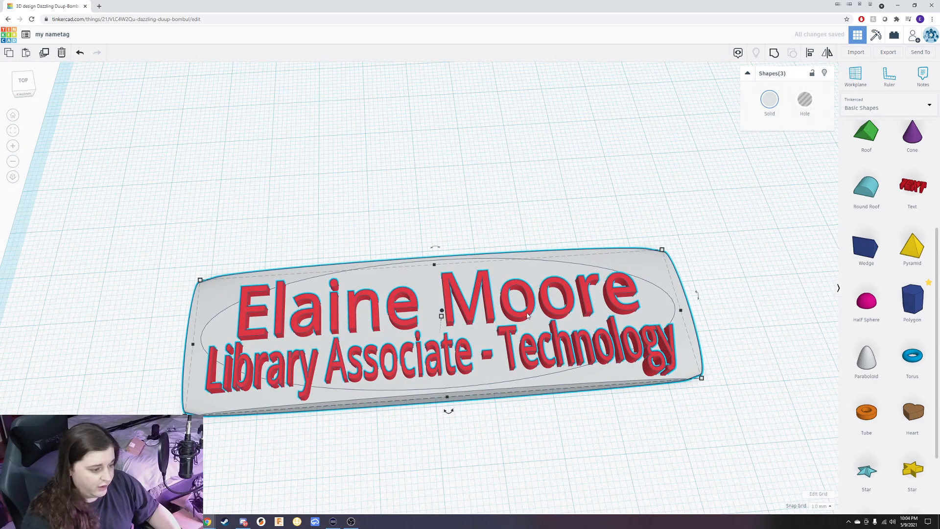
- Turn both the name text and the job-title text into holes
{"action": "key", "text": "Escape"}
{"action": "left_click", "coordinate": [476, 304]}
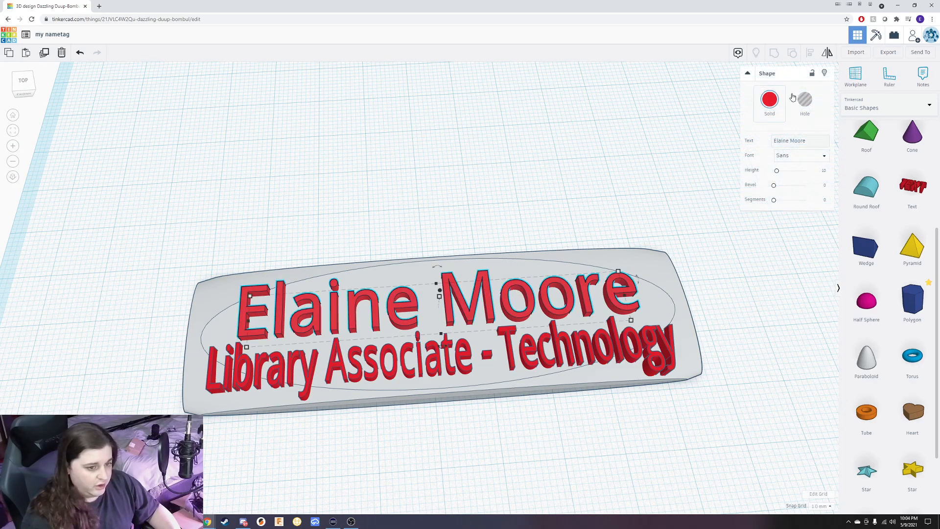
{"action": "left_click", "coordinate": [768, 104]}
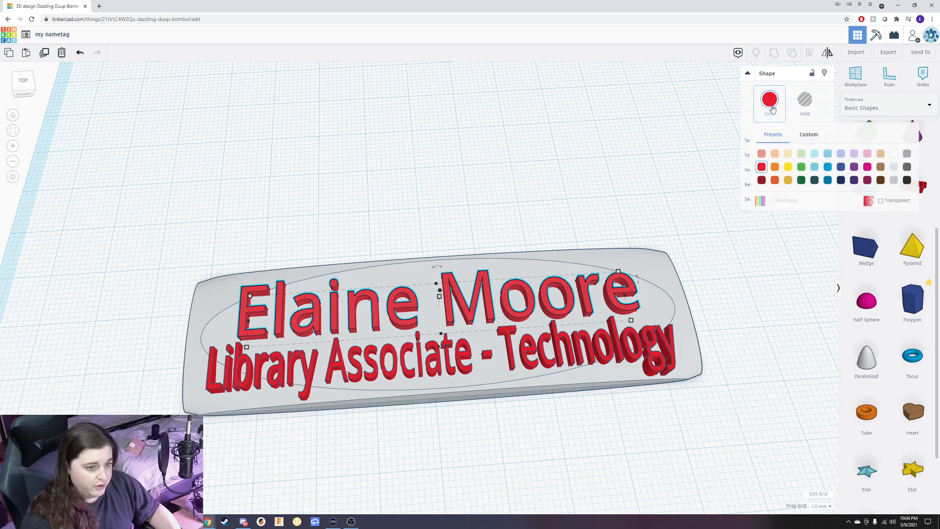
{"action": "left_click", "coordinate": [806, 102]}
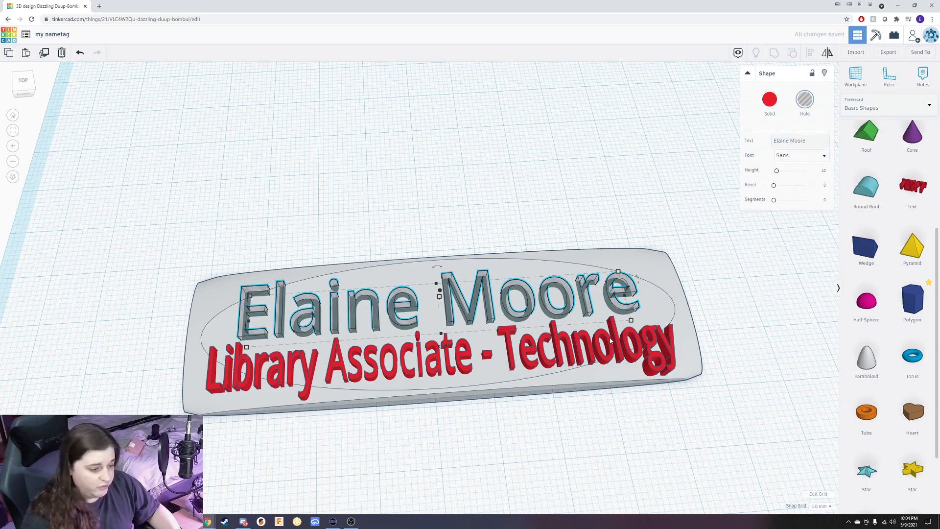
{"action": "left_click", "coordinate": [574, 346]}
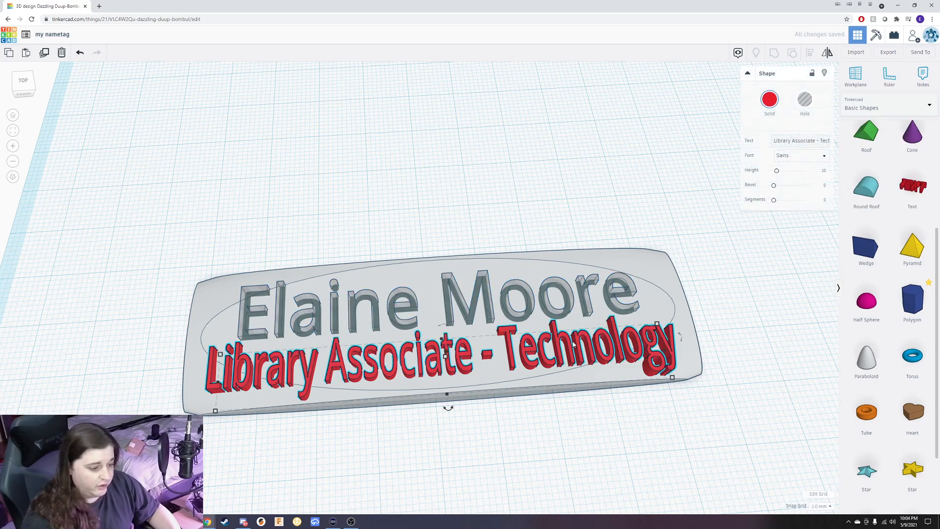
{"action": "left_click", "coordinate": [809, 100]}
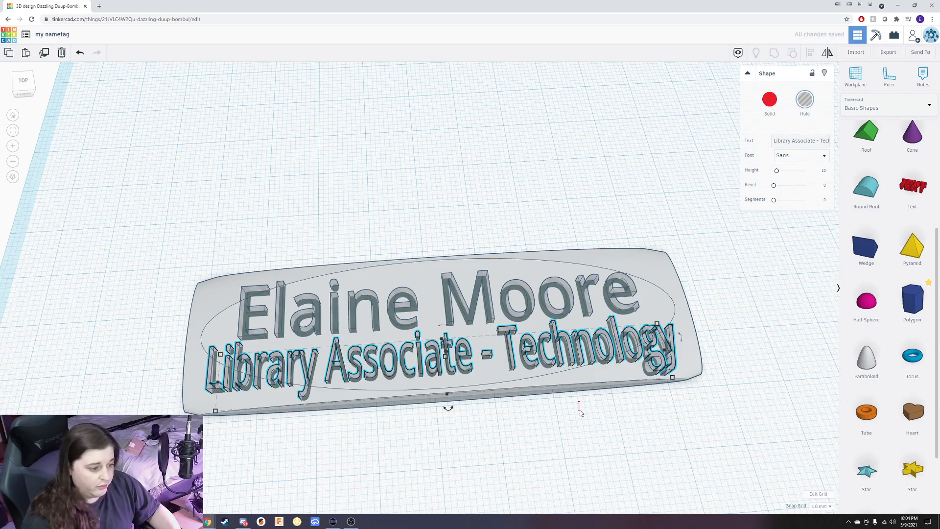
- Group the plate with both hole texts to engrave the lettering
{"action": "left_click", "coordinate": [583, 490]}
{"action": "left_click_drag", "start_coordinate": [608, 501], "coordinate": [426, 102]}
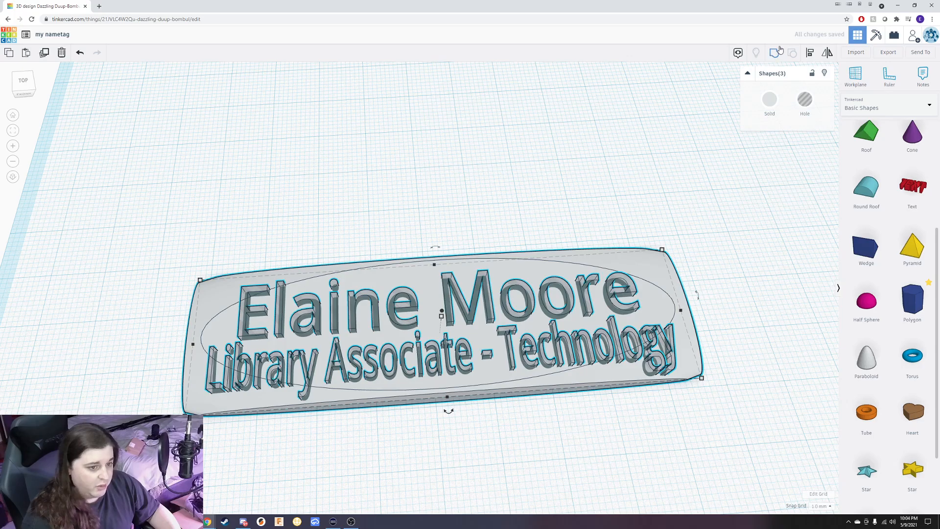
{"action": "left_click", "coordinate": [777, 51]}
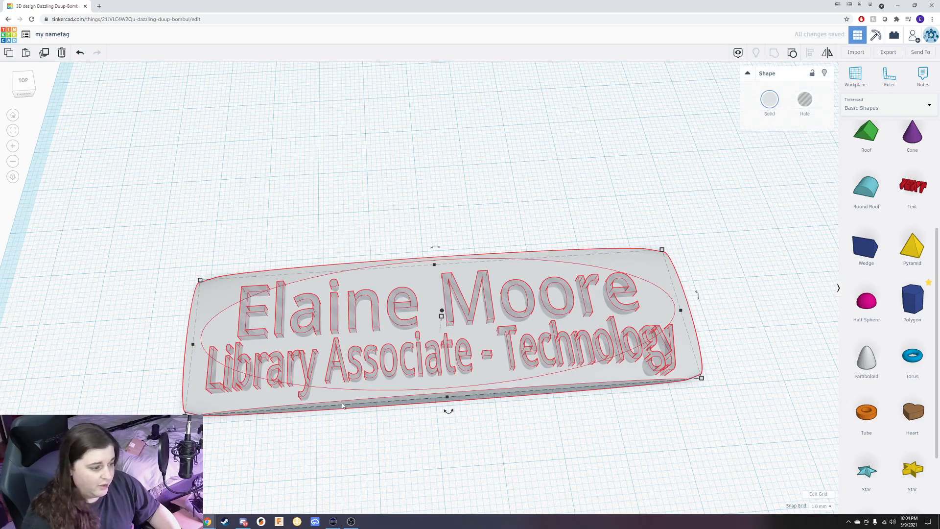
{"action": "right_click_drag", "start_coordinate": [351, 412], "coordinate": [437, 285]}
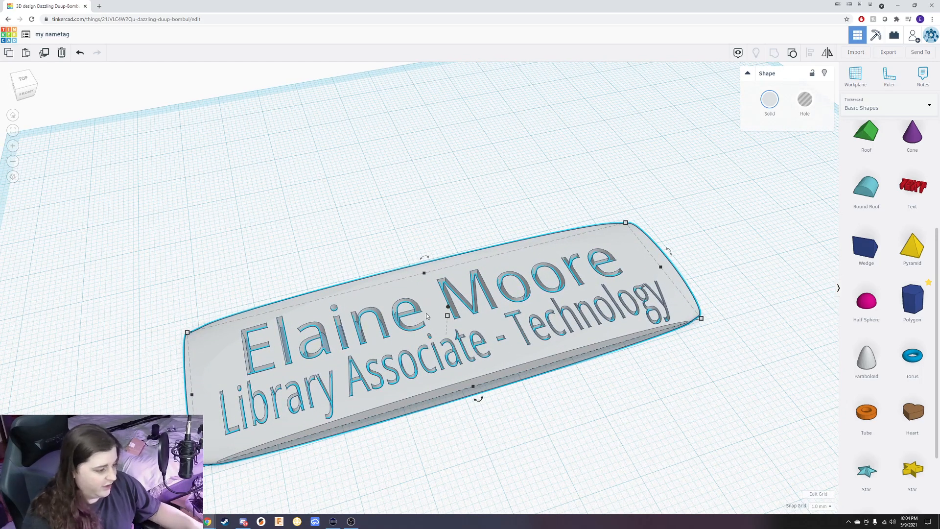
{"action": "scroll", "coordinate": [441, 309], "scroll_direction": "up", "scroll_amount": 3}
{"action": "right_click_drag", "start_coordinate": [523, 303], "coordinate": [553, 351]}
{"action": "scroll", "coordinate": [554, 351], "scroll_direction": "down", "scroll_amount": 5}
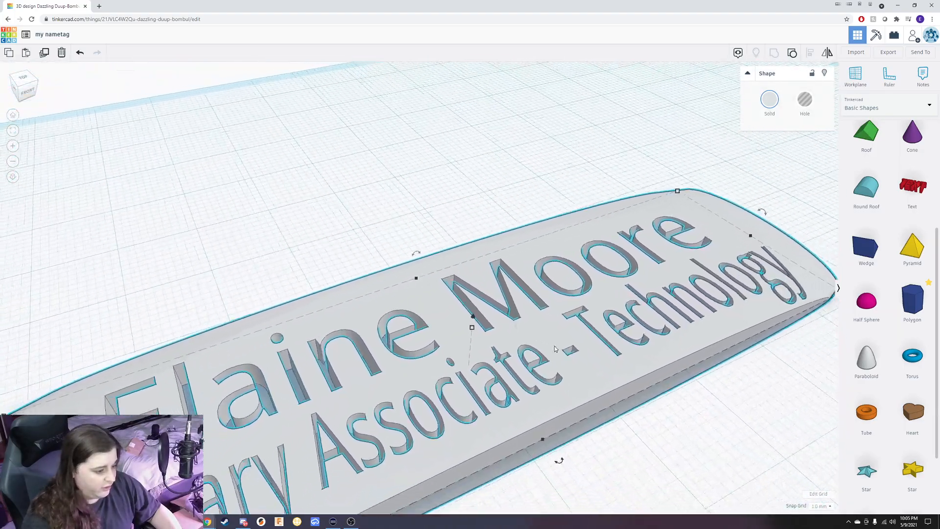
{"action": "right_click_drag", "start_coordinate": [501, 384], "coordinate": [481, 382]}
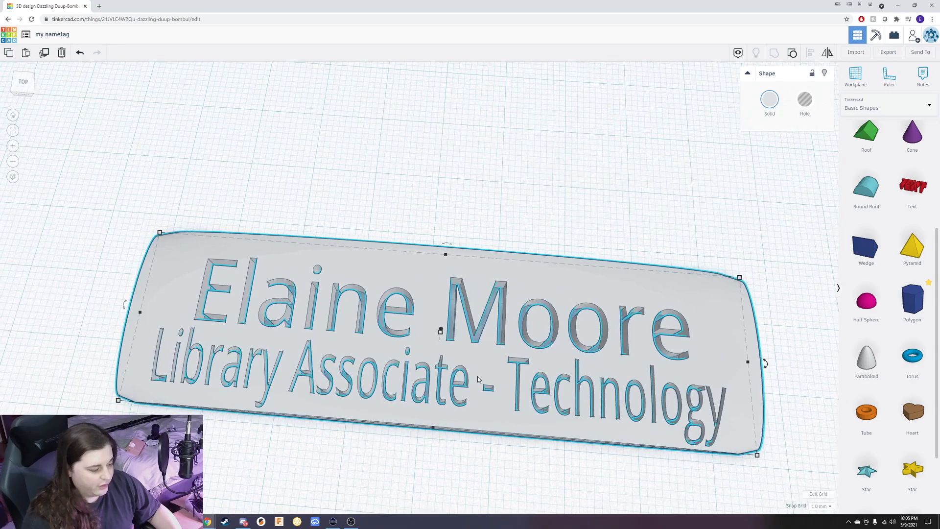
{"action": "right_click_drag", "start_coordinate": [399, 398], "coordinate": [480, 368]}
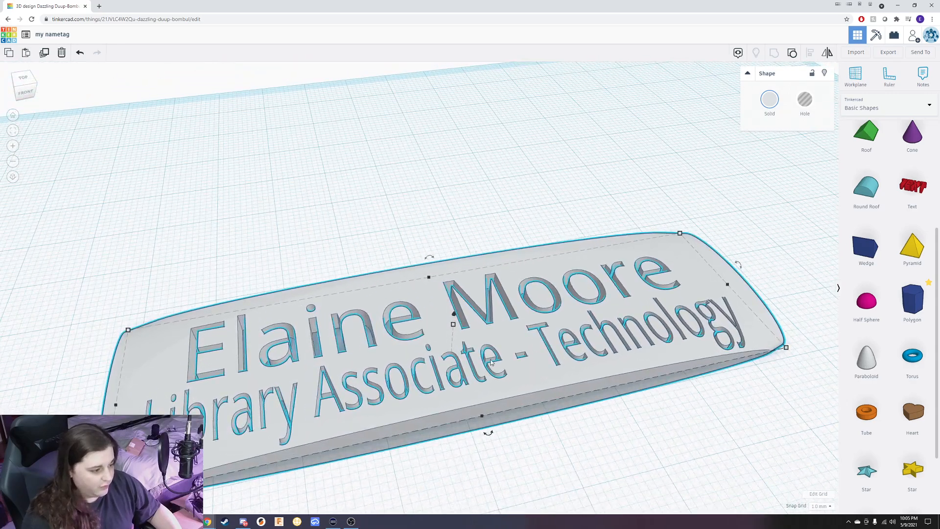
{"action": "right_click_drag", "start_coordinate": [430, 398], "coordinate": [480, 404]}
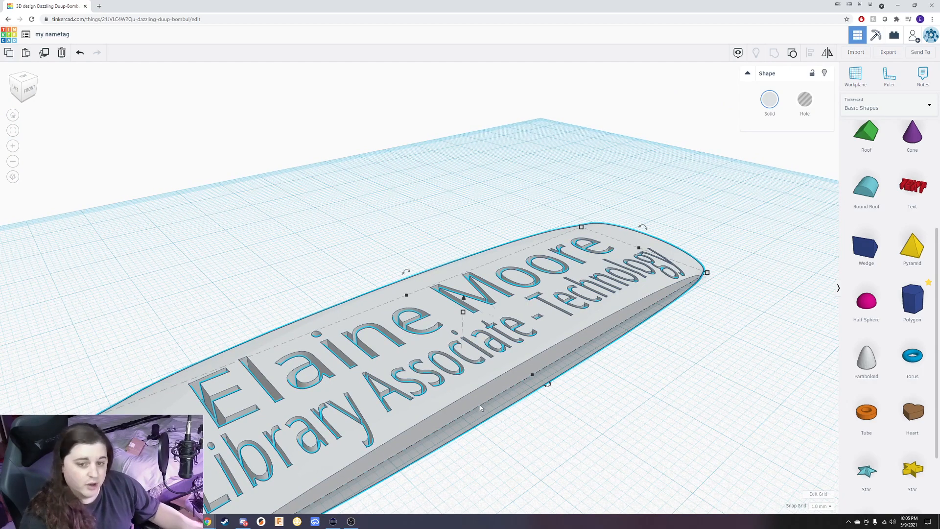
{"action": "right_click_drag", "start_coordinate": [480, 405], "coordinate": [481, 393]}
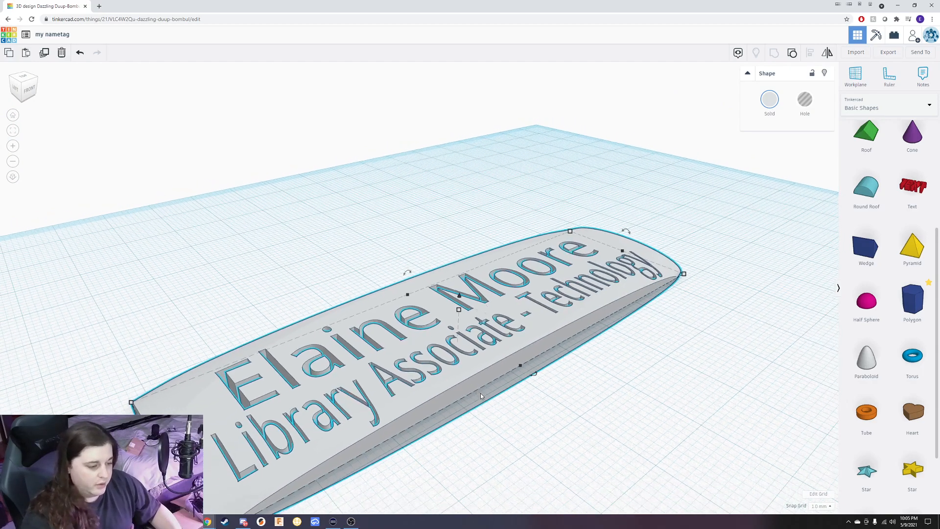
{"action": "scroll", "coordinate": [481, 393], "scroll_direction": "down", "scroll_amount": 3}
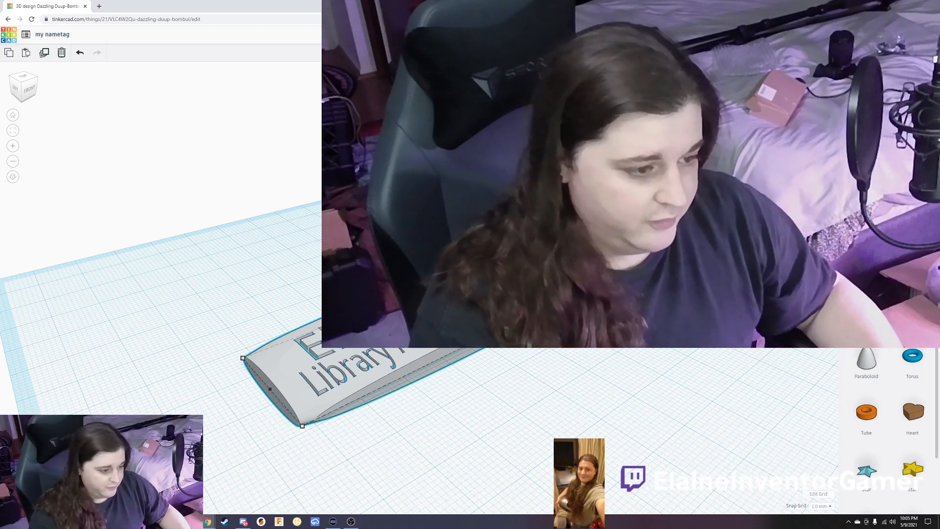
- Lower the engraved nametag by 4 mm so it sits at -2.00
{"action": "left_click", "coordinate": [563, 417]}
{"action": "right_click_drag", "start_coordinate": [563, 416], "coordinate": [462, 431]}
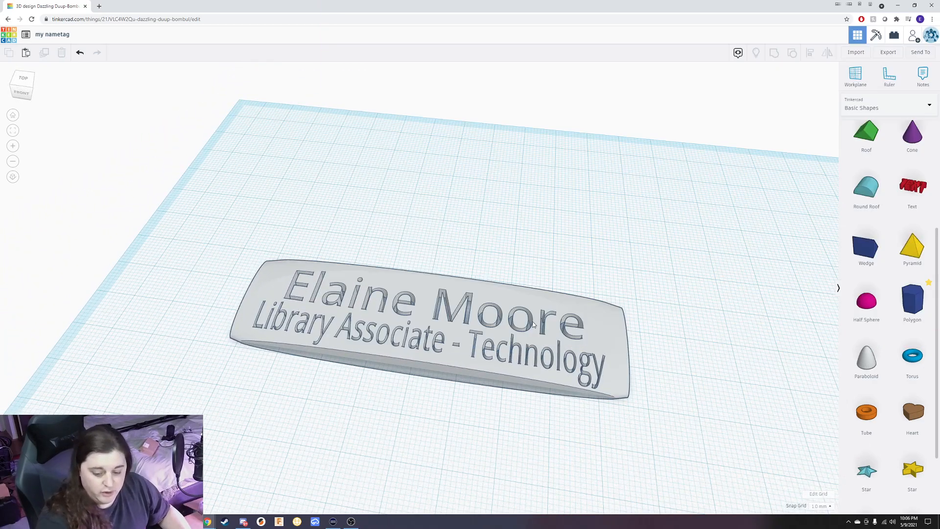
{"action": "right_click_drag", "start_coordinate": [492, 422], "coordinate": [433, 255]}
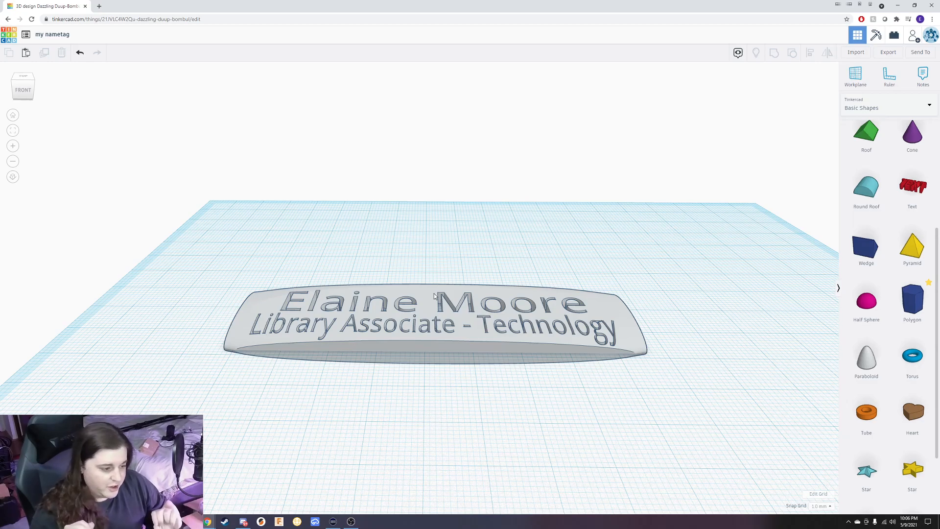
{"action": "right_click_drag", "start_coordinate": [567, 160], "coordinate": [437, 305]}
{"action": "left_click", "coordinate": [426, 325]}
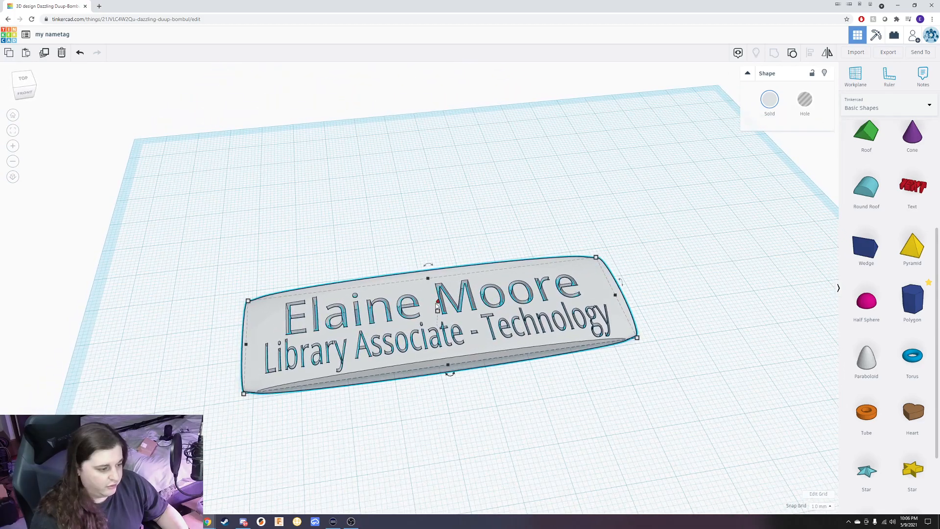
{"action": "left_click_drag", "start_coordinate": [437, 305], "coordinate": [438, 290]}
{"action": "right_click_drag", "start_coordinate": [438, 290], "coordinate": [465, 287]}
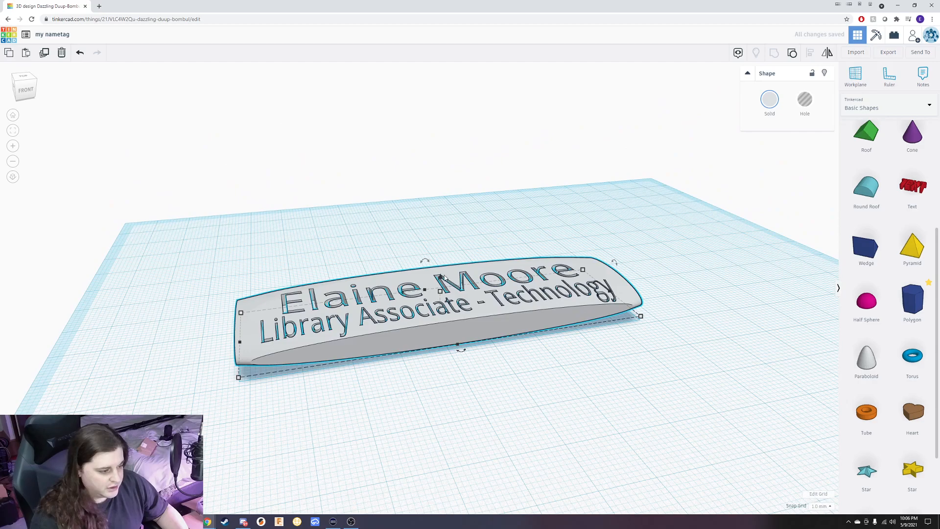
{"action": "left_click_drag", "start_coordinate": [441, 279], "coordinate": [446, 294]}
{"action": "right_click_drag", "start_coordinate": [588, 240], "coordinate": [397, 301]}
{"action": "mouse_move", "coordinate": [406, 277]}
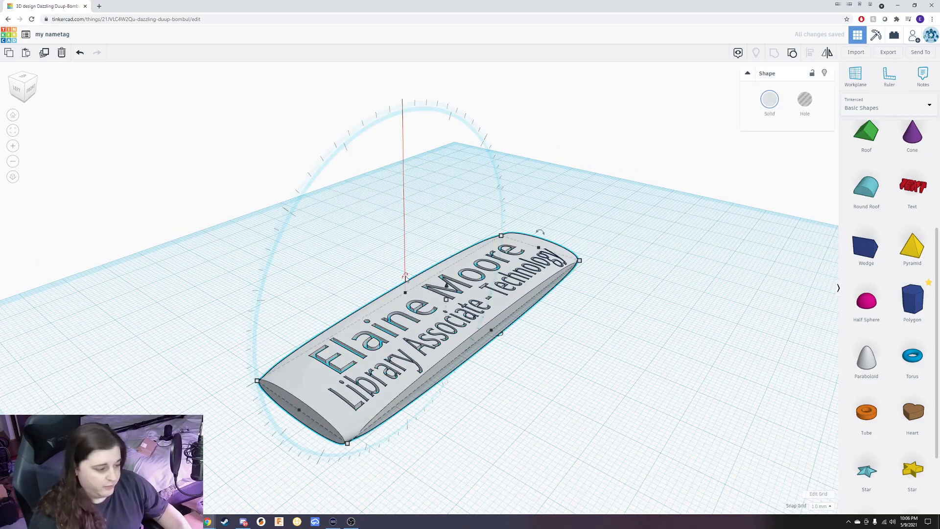
- Flip the nametag -180° about its long axis so the engraved text faces the workplane
{"action": "left_click_drag", "start_coordinate": [405, 277], "coordinate": [411, 336]}
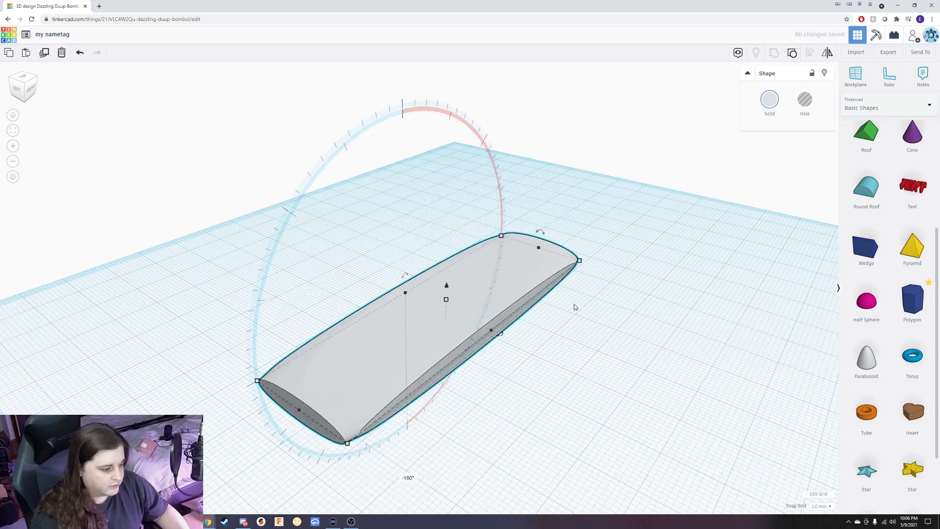
{"action": "left_click", "coordinate": [619, 321]}
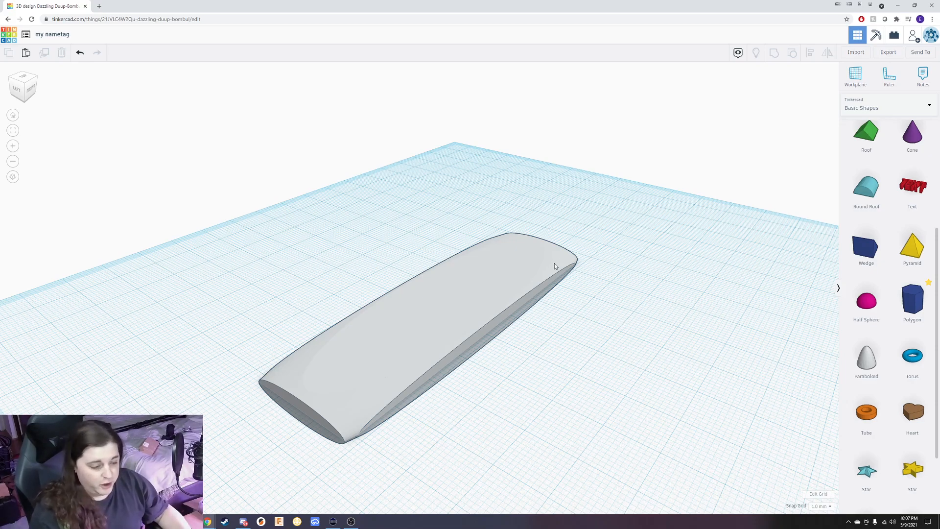
{"action": "right_click_drag", "start_coordinate": [651, 255], "coordinate": [531, 322]}
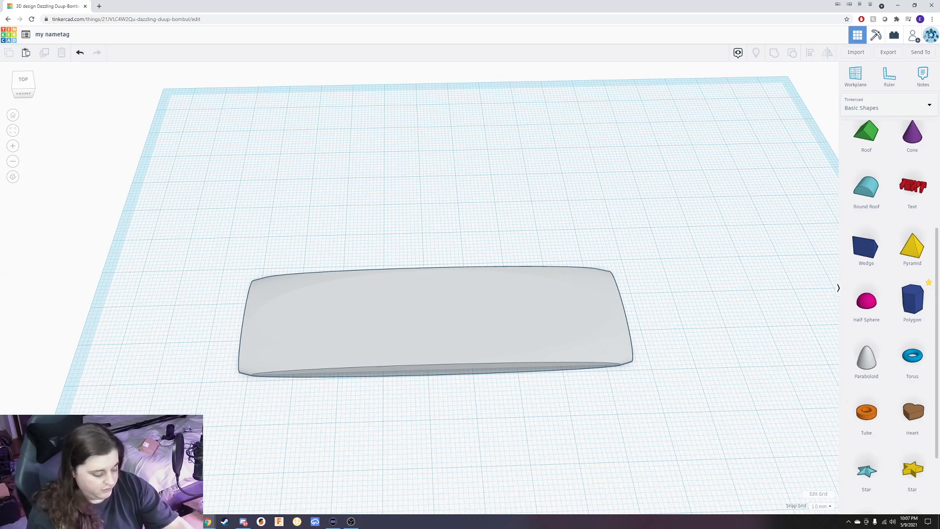
- Place a cylinder hole in front of the nametag and size it 8 × 8 mm
{"action": "scroll", "coordinate": [889, 212], "scroll_direction": "up", "scroll_amount": 4}
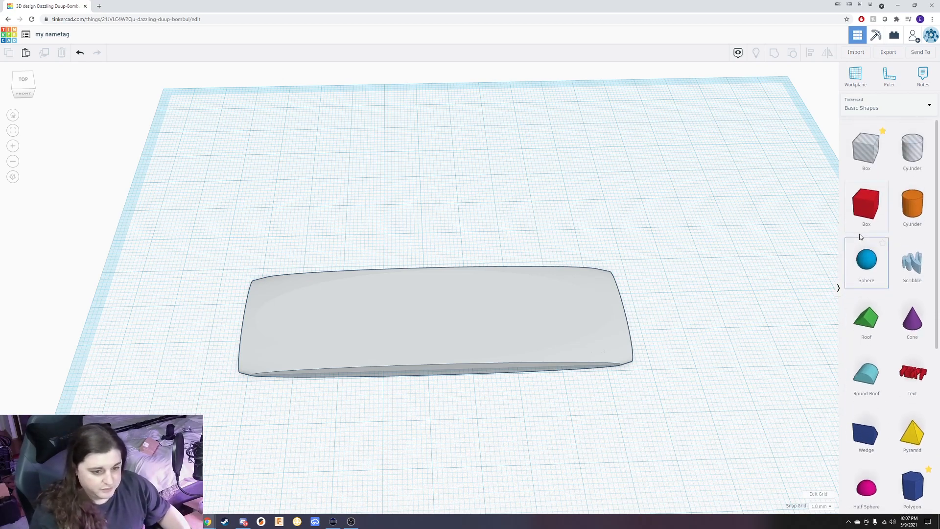
{"action": "left_click", "coordinate": [914, 142]}
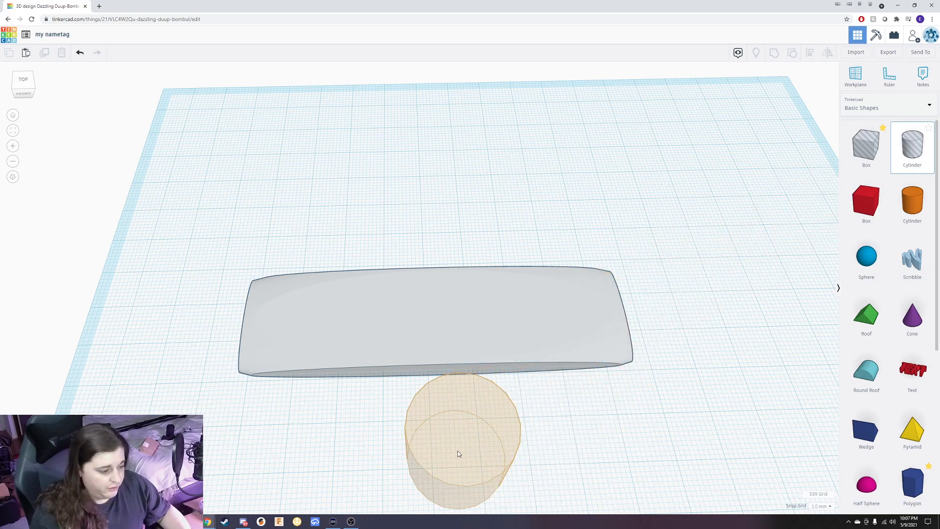
{"action": "left_click", "coordinate": [457, 453]}
{"action": "middle_click_drag", "start_coordinate": [555, 435], "coordinate": [502, 325]}
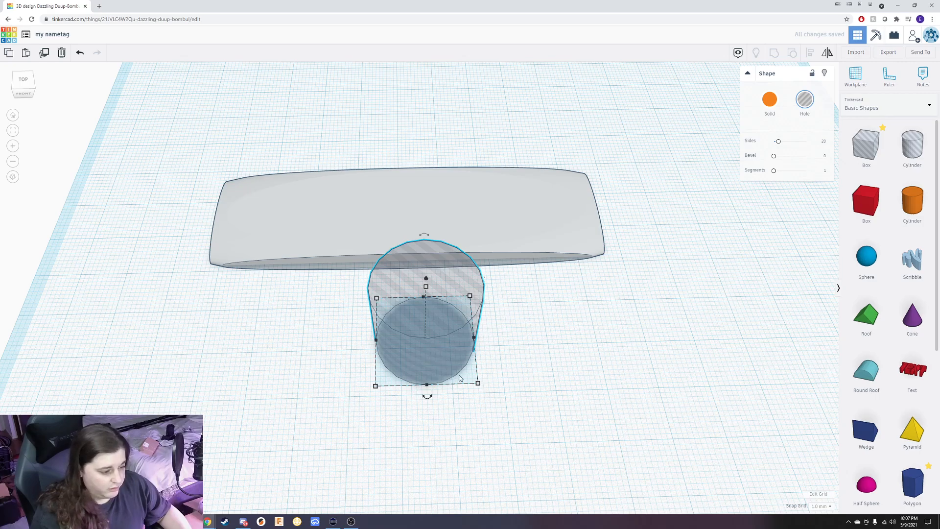
{"action": "scroll", "coordinate": [459, 376], "scroll_direction": "up", "scroll_amount": 3}
{"action": "scroll", "coordinate": [483, 418], "scroll_direction": "down", "scroll_amount": 1}
{"action": "left_click", "coordinate": [436, 444]}
{"action": "type", "text": "8"}
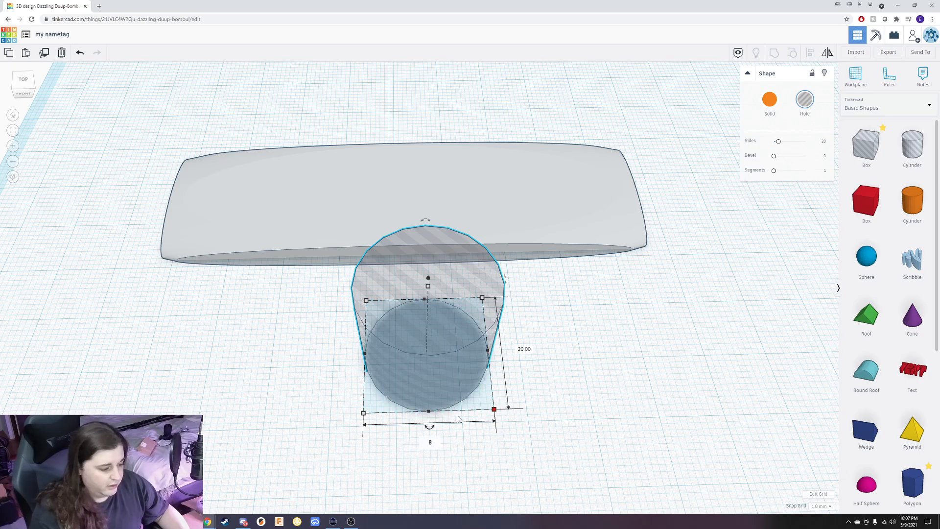
{"action": "key", "text": "Tab"}
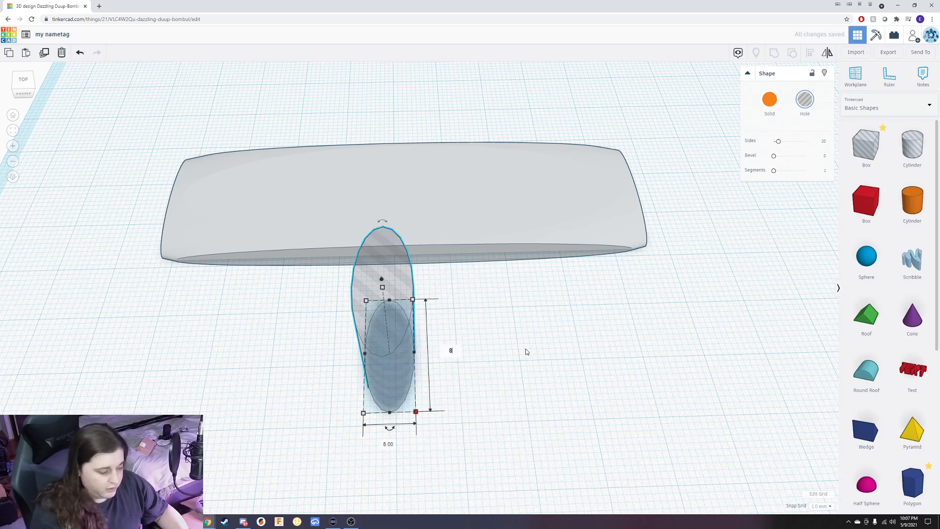
{"action": "type", "text": "8"}
{"action": "key", "text": "Return"}
{"action": "scroll", "coordinate": [453, 332], "scroll_direction": "up", "scroll_amount": 2}
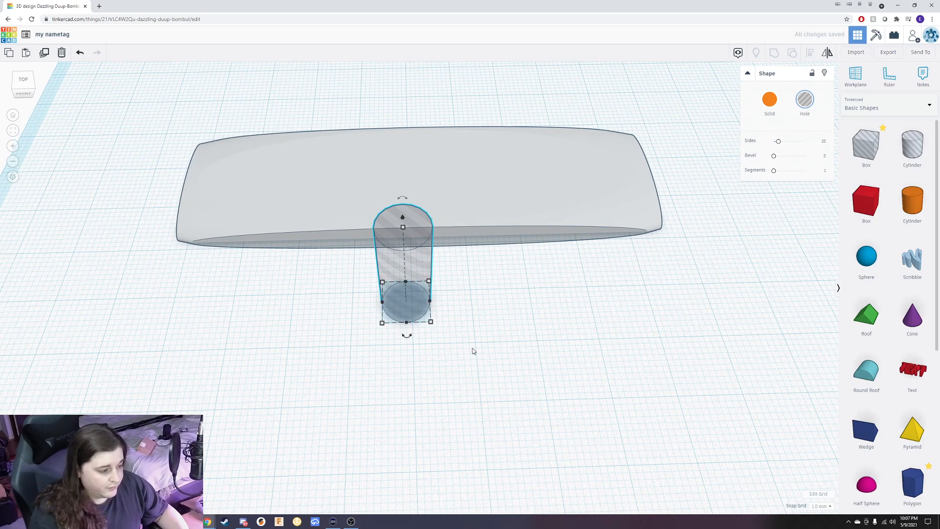
- Rotate the nametag plate and make a first edit to its elevation value
{"action": "right_click_drag", "start_coordinate": [473, 344], "coordinate": [231, 232]}
{"action": "left_click", "coordinate": [299, 226]}
{"action": "mouse_move", "coordinate": [319, 152]}
{"action": "left_mouse_down"}
{"action": "mouse_move", "coordinate": [294, 185]}
{"action": "mouse_move", "coordinate": [303, 265]}
{"action": "mouse_move", "coordinate": [343, 265]}
{"action": "mouse_move", "coordinate": [271, 258]}
{"action": "mouse_move", "coordinate": [296, 183]}
{"action": "mouse_move", "coordinate": [319, 158]}
{"action": "left_mouse_up"}
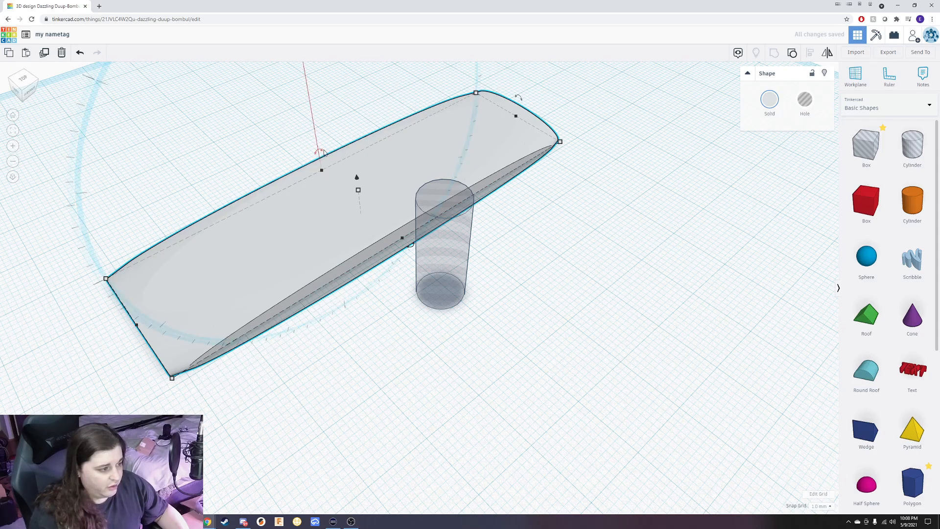
{"action": "scroll", "coordinate": [318, 152], "scroll_direction": "up", "scroll_amount": 3}
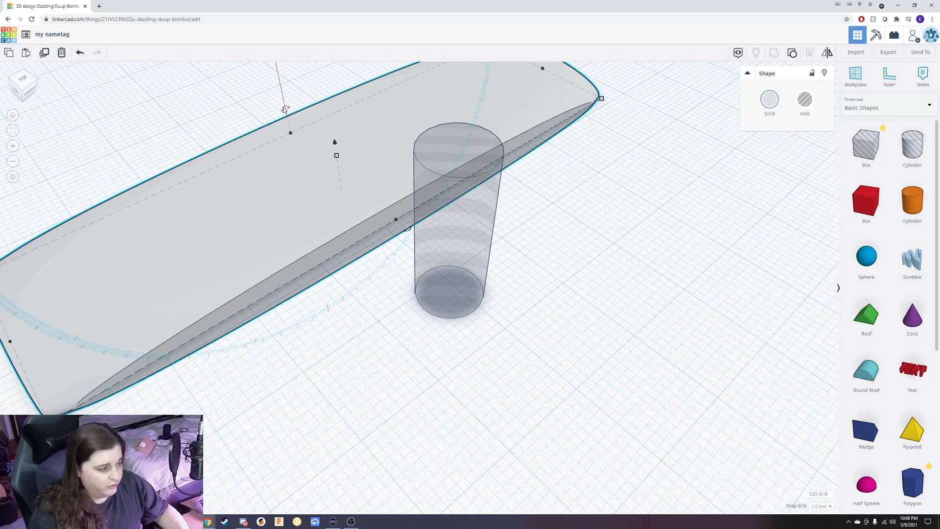
{"action": "scroll", "coordinate": [318, 132], "scroll_direction": "down", "scroll_amount": 4}
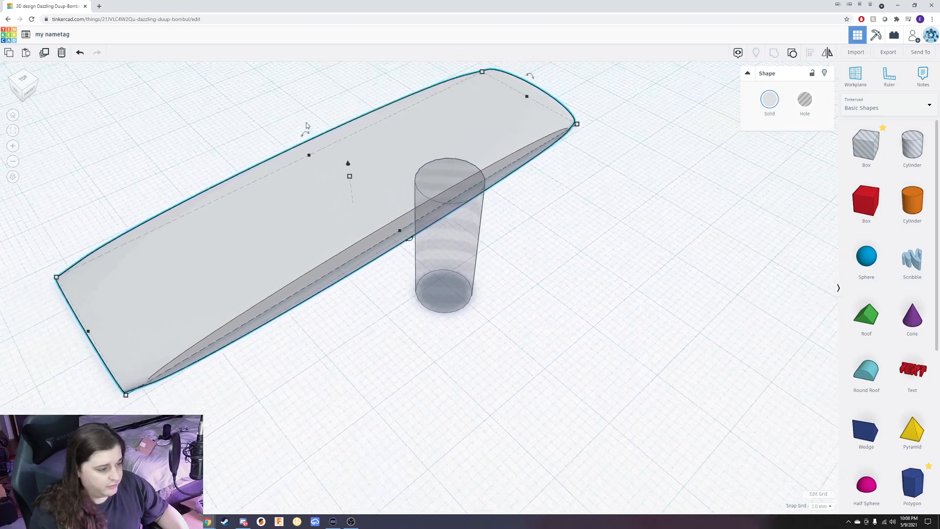
{"action": "scroll", "coordinate": [338, 141], "scroll_direction": "down", "scroll_amount": 1}
{"action": "left_click_drag", "start_coordinate": [370, 200], "coordinate": [370, 202]}
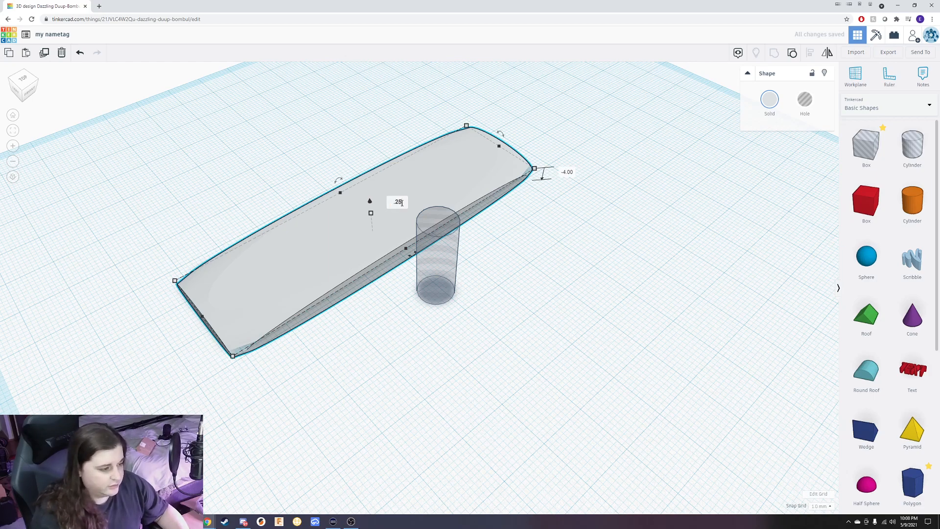
{"action": "key", "text": "BackSpace"}
{"action": "key", "text": "BackSpace"}
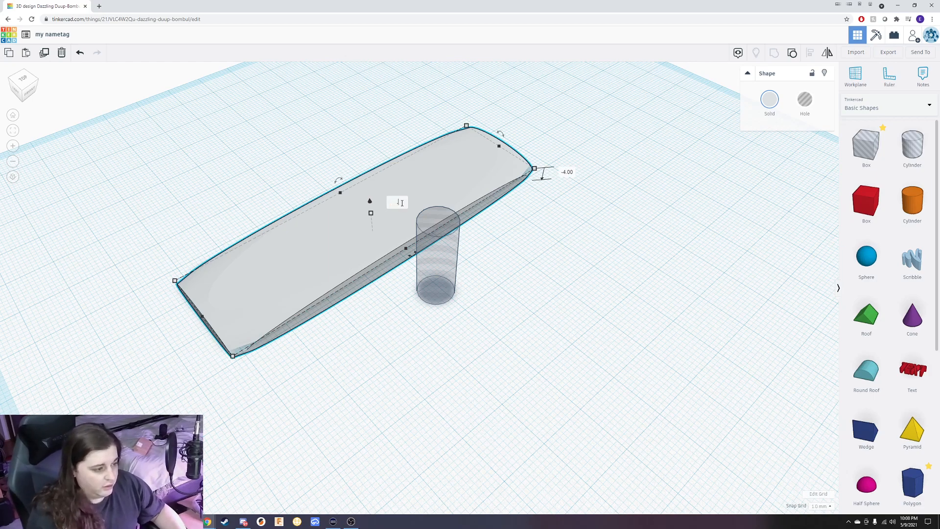
{"action": "type", "text": ".2"}
{"action": "key", "text": "Return"}
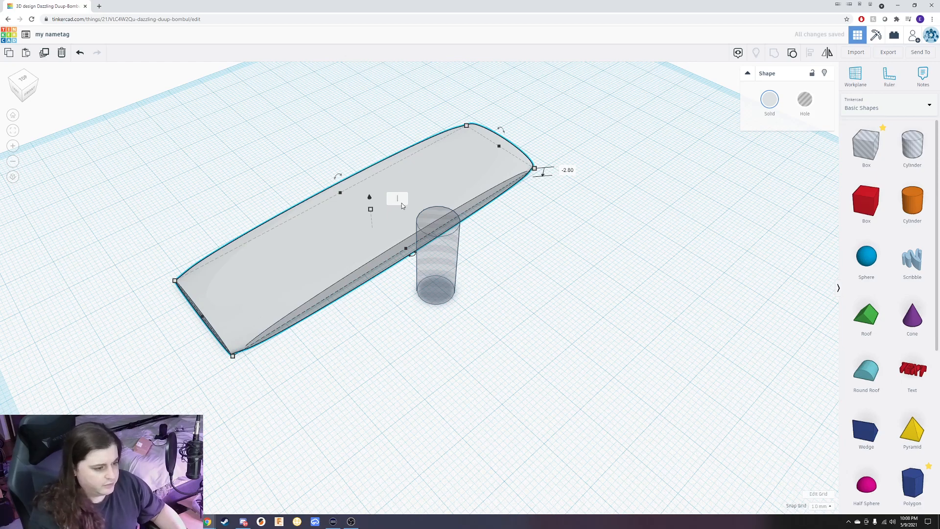
- Correct the nametag plate's elevation to -3.50 mm
{"action": "left_click", "coordinate": [563, 192]}
{"action": "left_click", "coordinate": [490, 175]}
{"action": "left_click_drag", "start_coordinate": [371, 200], "coordinate": [371, 202]}
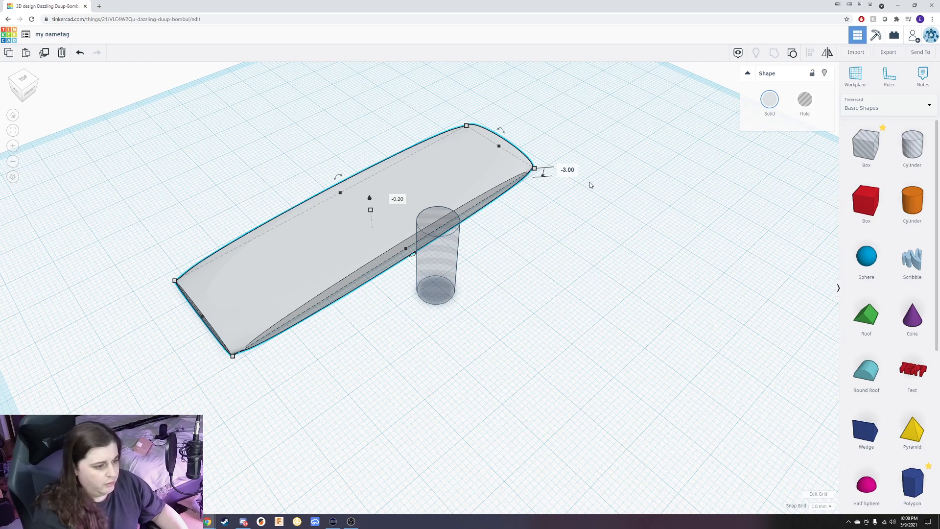
{"action": "key", "text": "BackSpace"}
{"action": "type", "text": "5"}
{"action": "key", "text": "Return"}
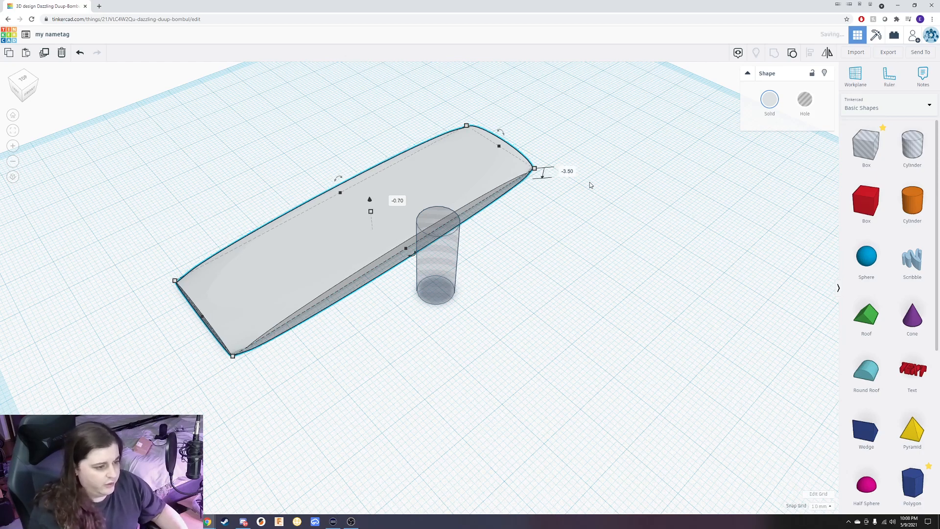
{"action": "left_click", "coordinate": [589, 168]}
{"action": "right_click_drag", "start_coordinate": [630, 221], "coordinate": [545, 200]}
{"action": "left_click", "coordinate": [544, 201]}
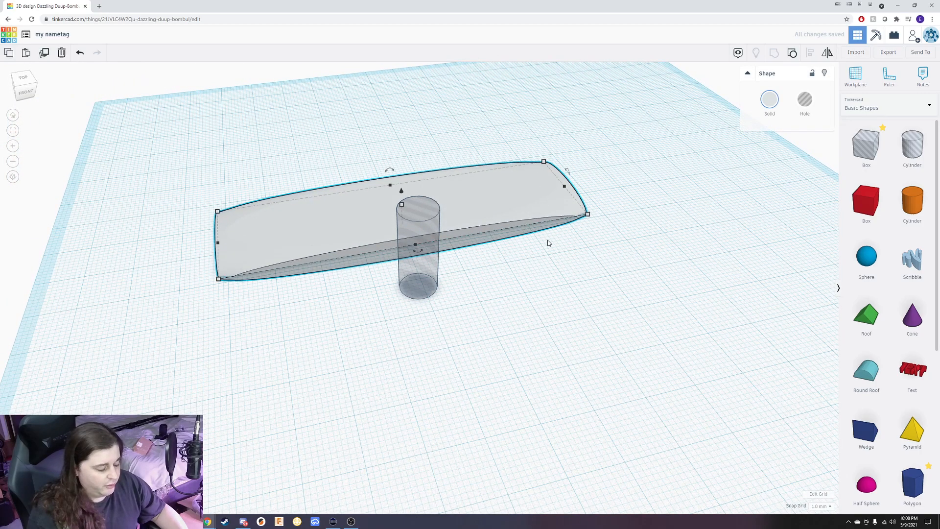
{"action": "right_click_drag", "start_coordinate": [481, 380], "coordinate": [756, 256]}
{"action": "right_click_drag", "start_coordinate": [446, 169], "coordinate": [373, 263]}
{"action": "right_click_drag", "start_coordinate": [452, 146], "coordinate": [539, 300]}
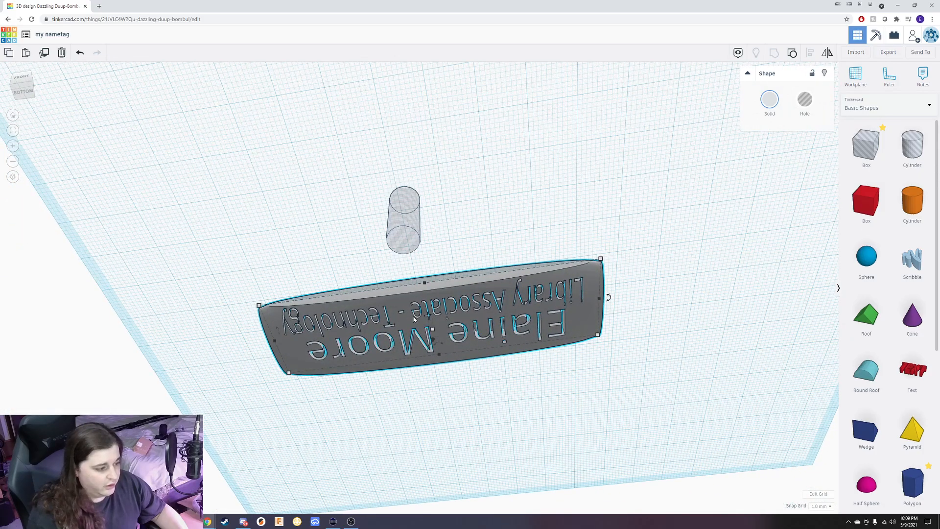
{"action": "right_click_drag", "start_coordinate": [504, 220], "coordinate": [411, 286]}
{"action": "left_click", "coordinate": [411, 285]}
{"action": "middle_click_drag", "start_coordinate": [559, 288], "coordinate": [548, 311]}
- Zoom in and switch to the top view, panning so the whole 8 mm hole shows
{"action": "scroll", "coordinate": [430, 293], "scroll_direction": "up", "scroll_amount": 10}
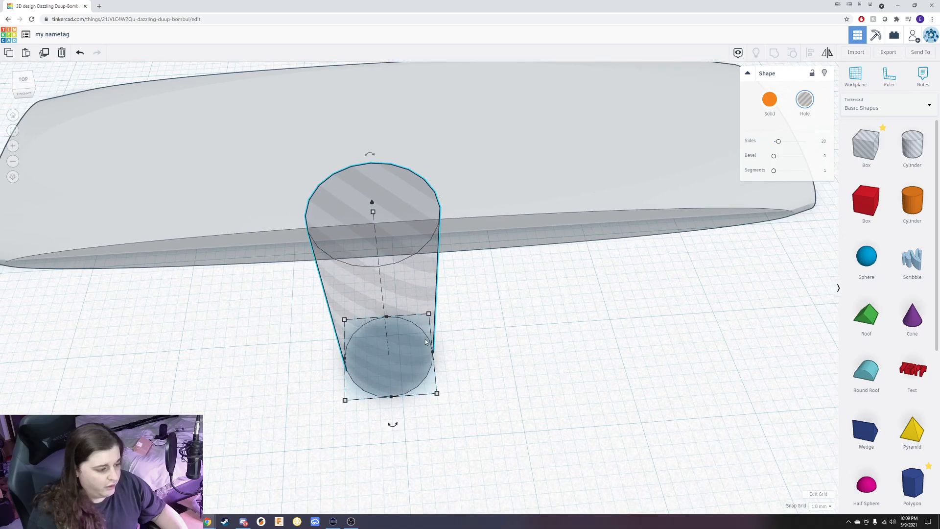
{"action": "scroll", "coordinate": [588, 176], "scroll_direction": "up", "scroll_amount": 5}
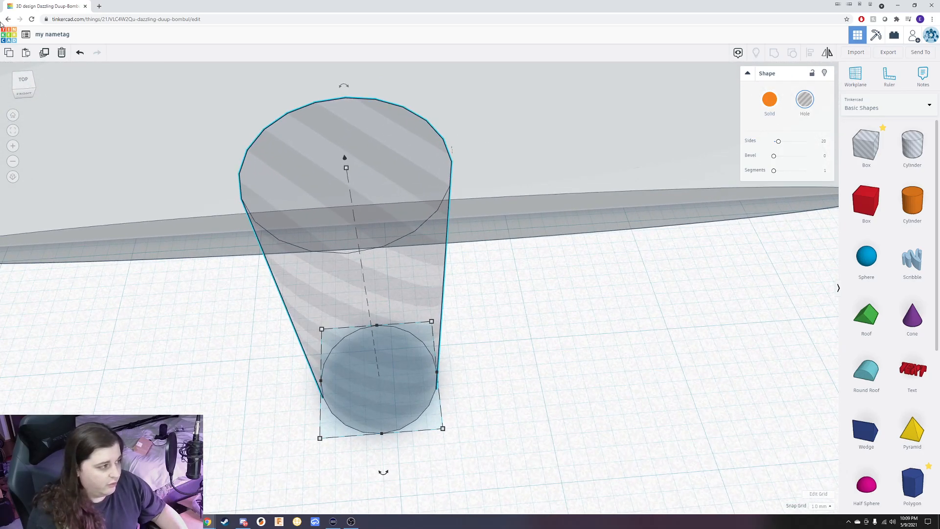
{"action": "left_click", "coordinate": [23, 80]}
{"action": "middle_click_drag", "start_coordinate": [406, 330], "coordinate": [503, 181]}
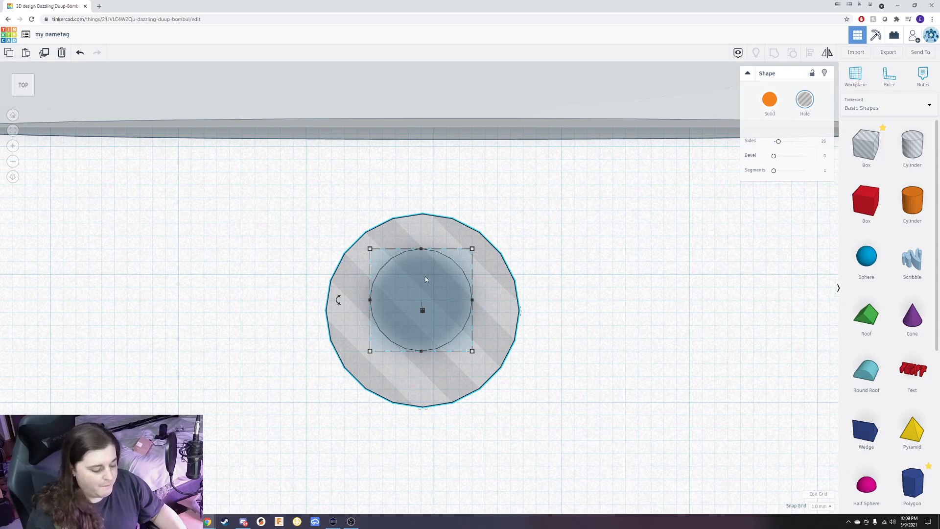
{"action": "scroll", "coordinate": [425, 278], "scroll_direction": "up", "scroll_amount": 5}
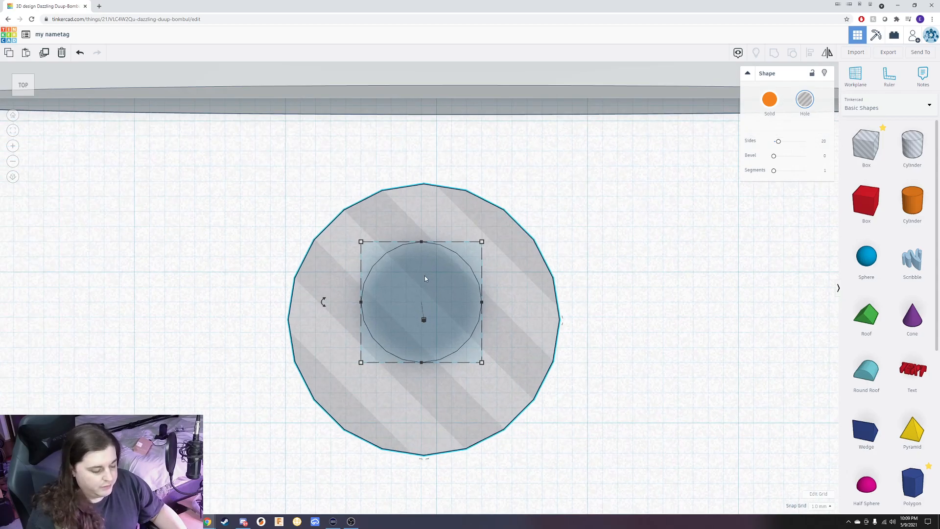
{"action": "scroll", "coordinate": [425, 278], "scroll_direction": "down", "scroll_amount": 4}
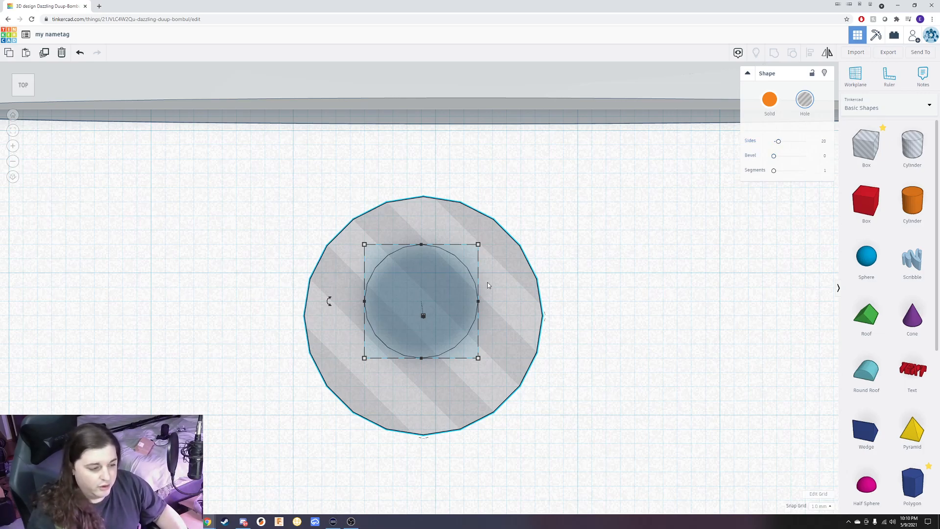
{"action": "scroll", "coordinate": [494, 272], "scroll_direction": "up", "scroll_amount": 3}
{"action": "scroll", "coordinate": [494, 271], "scroll_direction": "down", "scroll_amount": 3}
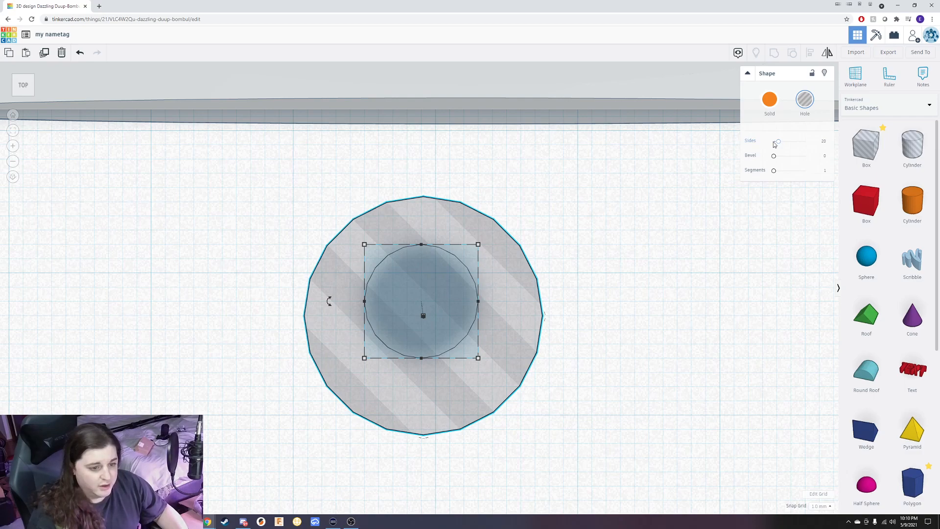
- Raise the hole cylinder's sides from 20 to 64 for a smooth circle
{"action": "left_click_drag", "start_coordinate": [779, 145], "coordinate": [769, 146]}
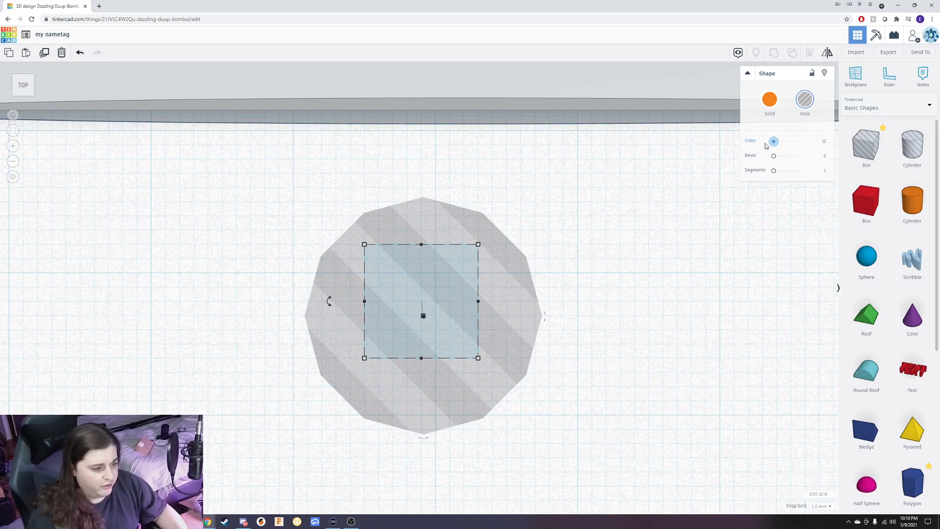
{"action": "left_click_drag", "start_coordinate": [774, 142], "coordinate": [833, 138]}
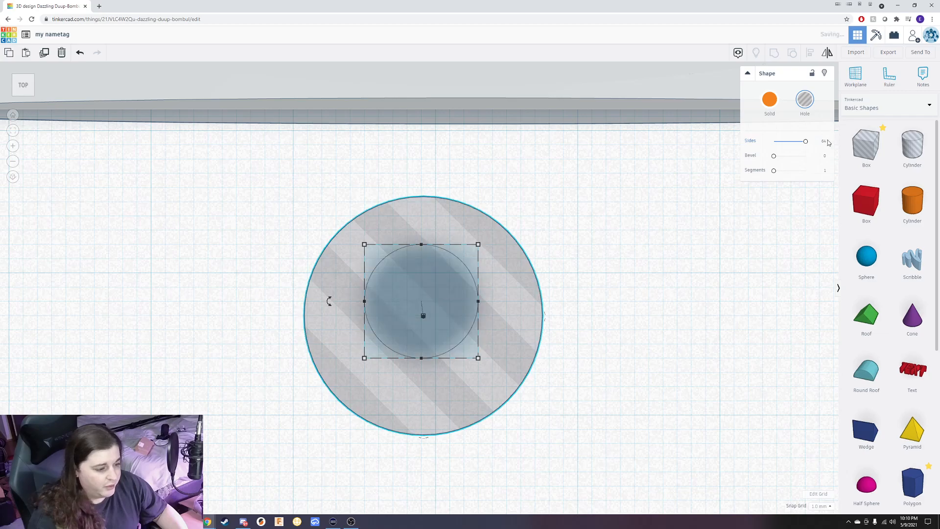
{"action": "scroll", "coordinate": [412, 245], "scroll_direction": "up", "scroll_amount": 2}
{"action": "scroll", "coordinate": [427, 237], "scroll_direction": "up", "scroll_amount": 1}
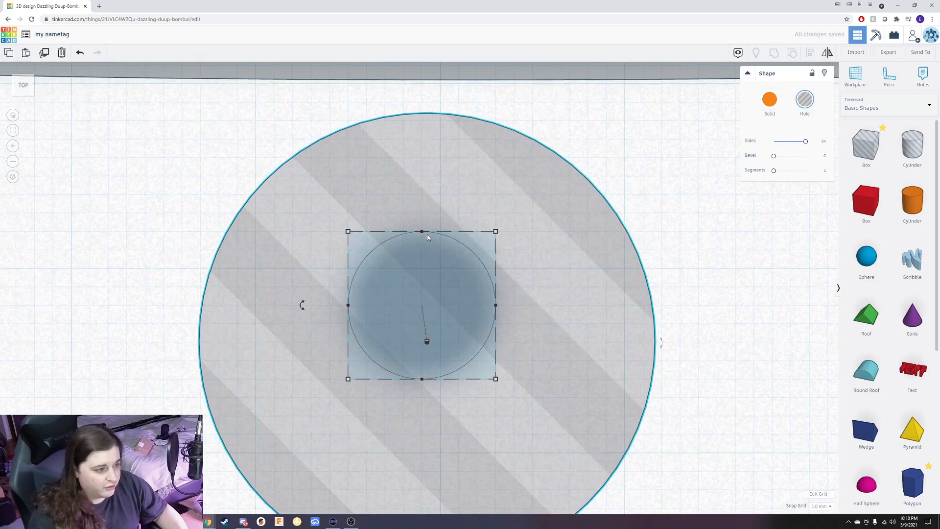
{"action": "scroll", "coordinate": [427, 234], "scroll_direction": "down", "scroll_amount": 4}
{"action": "scroll", "coordinate": [392, 331], "scroll_direction": "up", "scroll_amount": 3}
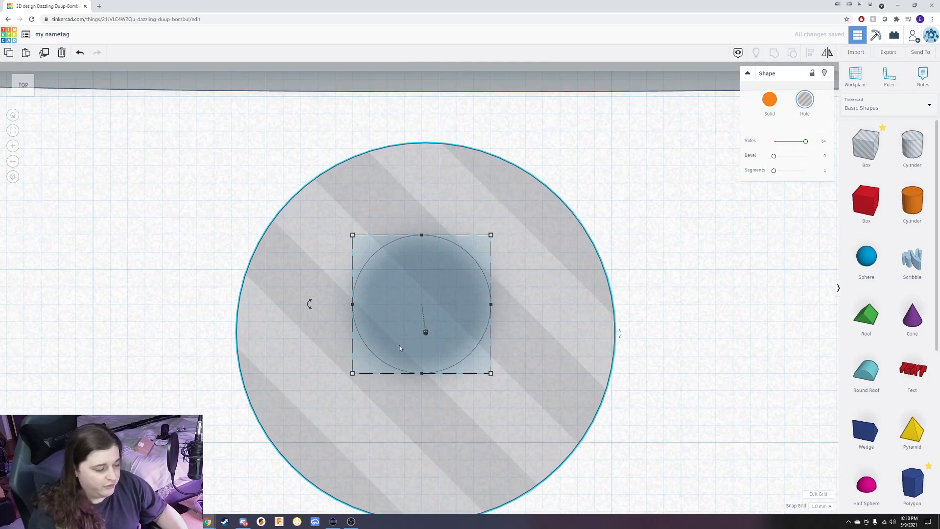
{"action": "scroll", "coordinate": [436, 186], "scroll_direction": "down", "scroll_amount": 5}
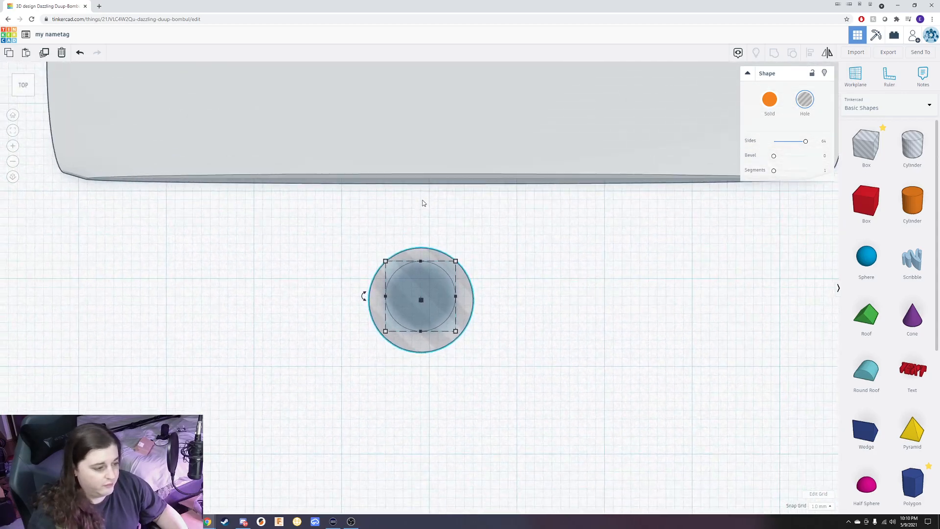
{"action": "scroll", "coordinate": [509, 269], "scroll_direction": "down", "scroll_amount": 2}
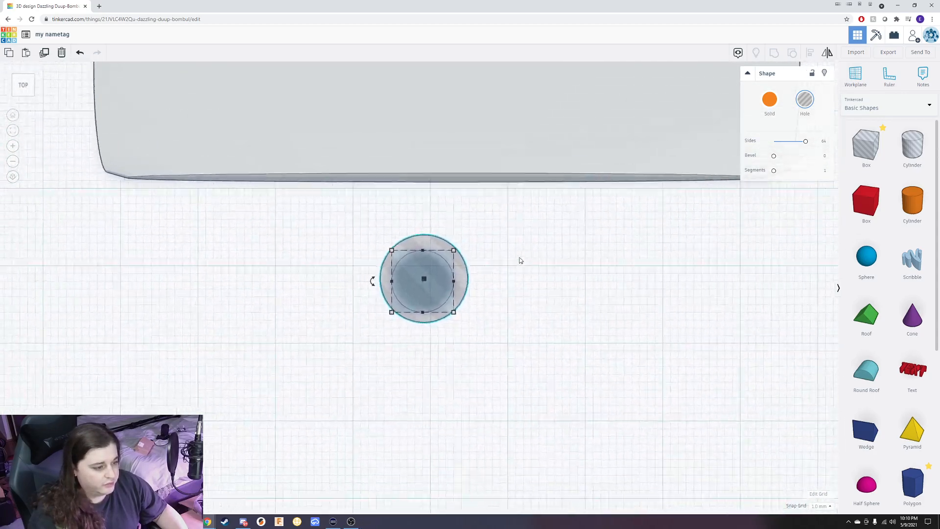
{"action": "scroll", "coordinate": [520, 261], "scroll_direction": "down", "scroll_amount": 2}
{"action": "right_click_drag", "start_coordinate": [587, 313], "coordinate": [594, 279]}
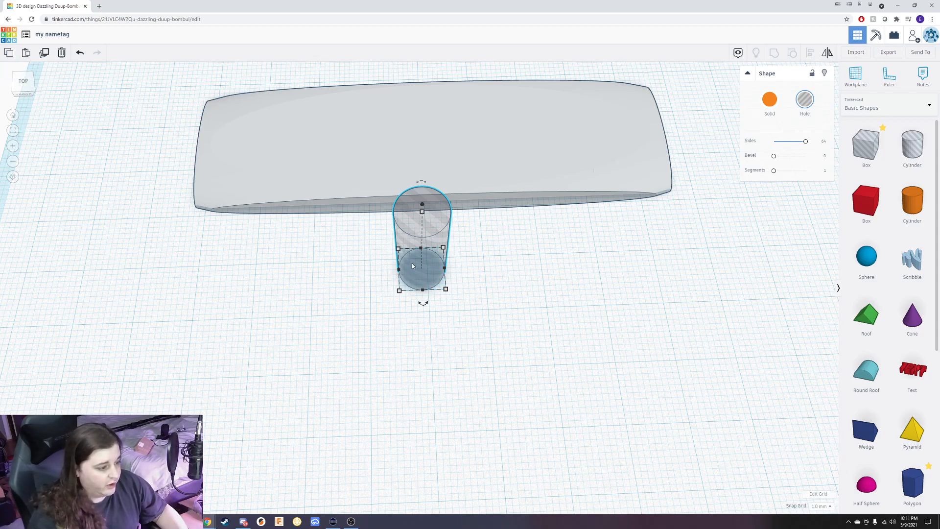
- Copy and paste the hole cylinder twice and spread the three holes apart
{"action": "left_click", "coordinate": [10, 57]}
{"action": "left_click", "coordinate": [26, 56]}
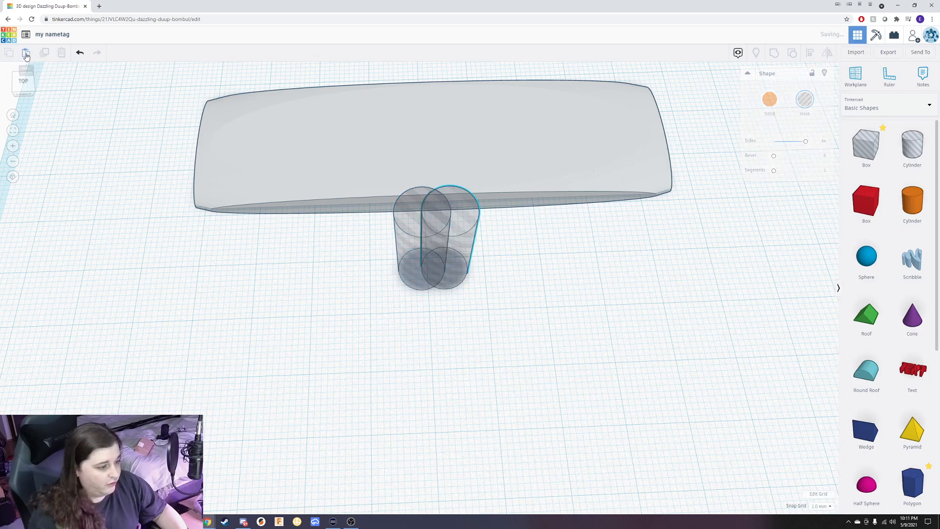
{"action": "left_click", "coordinate": [26, 56]}
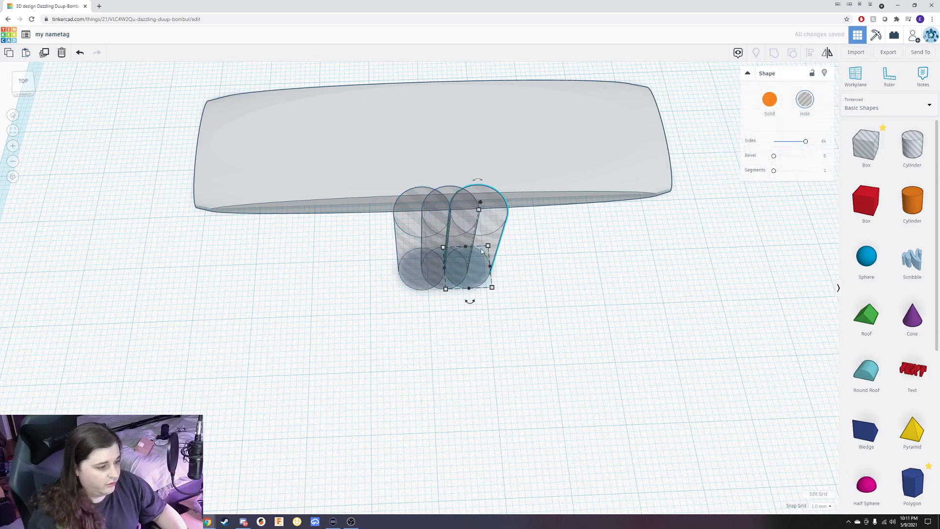
{"action": "scroll", "coordinate": [513, 255], "scroll_direction": "up", "scroll_amount": 3}
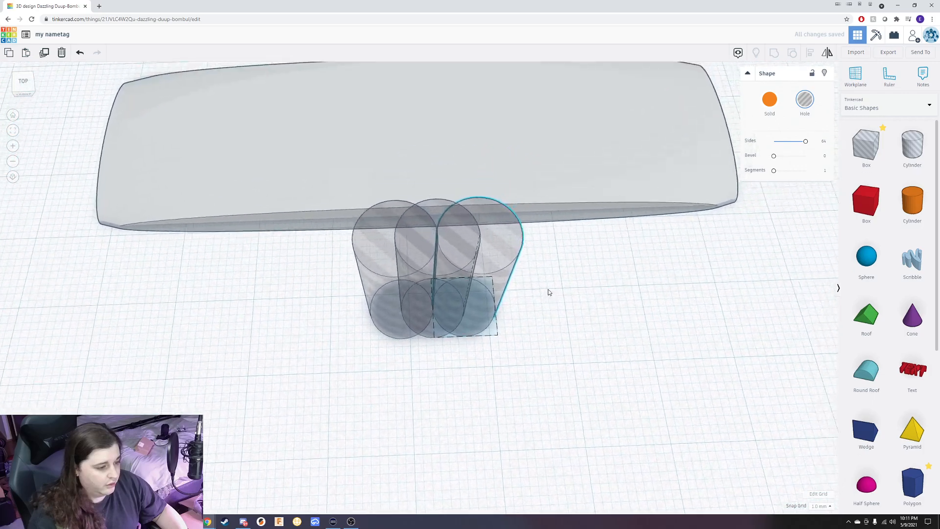
{"action": "left_click", "coordinate": [544, 289]}
{"action": "left_click_drag", "start_coordinate": [503, 273], "coordinate": [584, 272]}
{"action": "left_click_drag", "start_coordinate": [450, 275], "coordinate": [614, 272]}
{"action": "left_click_drag", "start_coordinate": [451, 294], "coordinate": [498, 294]}
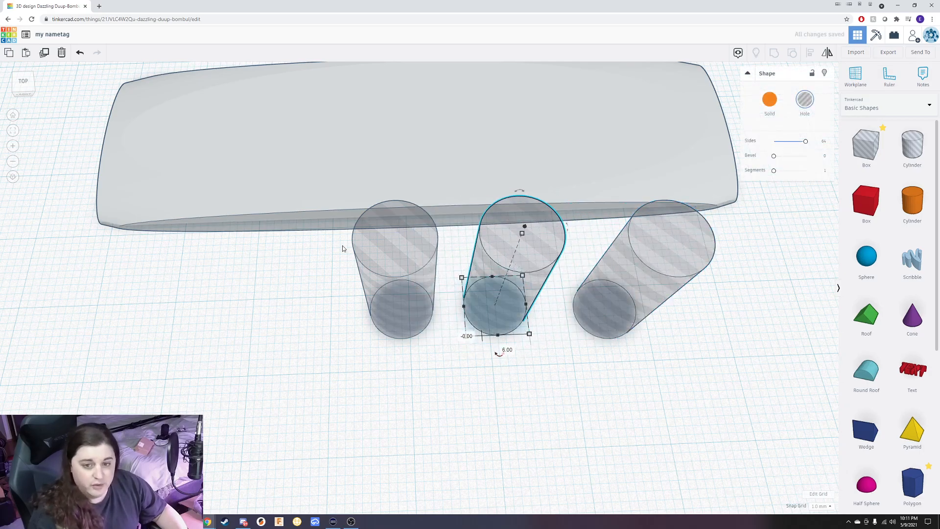
- Align the two left hole cylinders on each other
{"action": "left_click", "coordinate": [503, 384]}
{"action": "right_click_drag", "start_coordinate": [542, 367], "coordinate": [498, 368]}
{"action": "left_click_drag", "start_coordinate": [499, 368], "coordinate": [346, 289]}
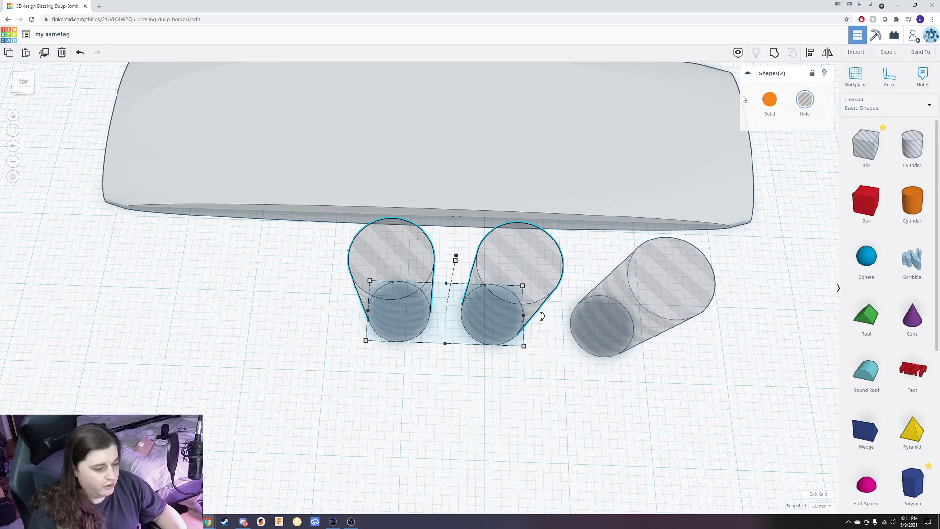
{"action": "left_click", "coordinate": [810, 52]}
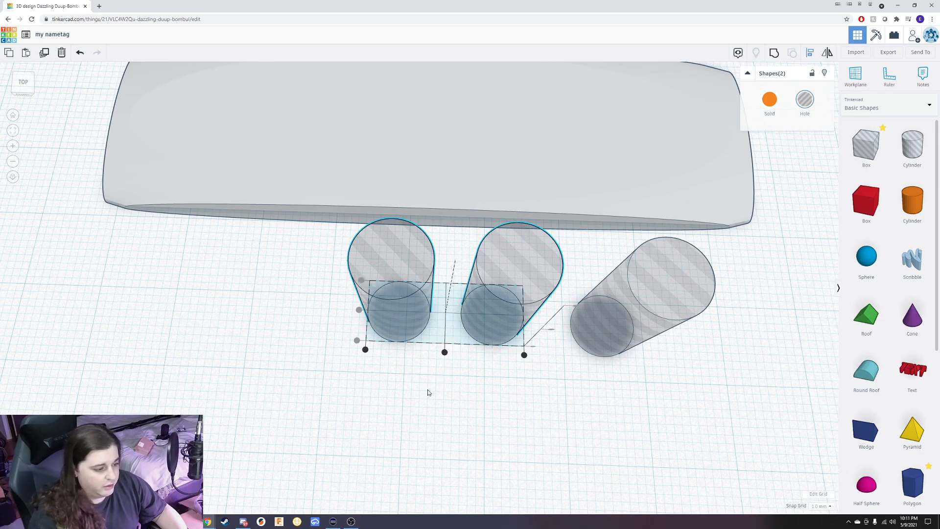
{"action": "left_click", "coordinate": [444, 352]}
{"action": "left_click", "coordinate": [408, 313]}
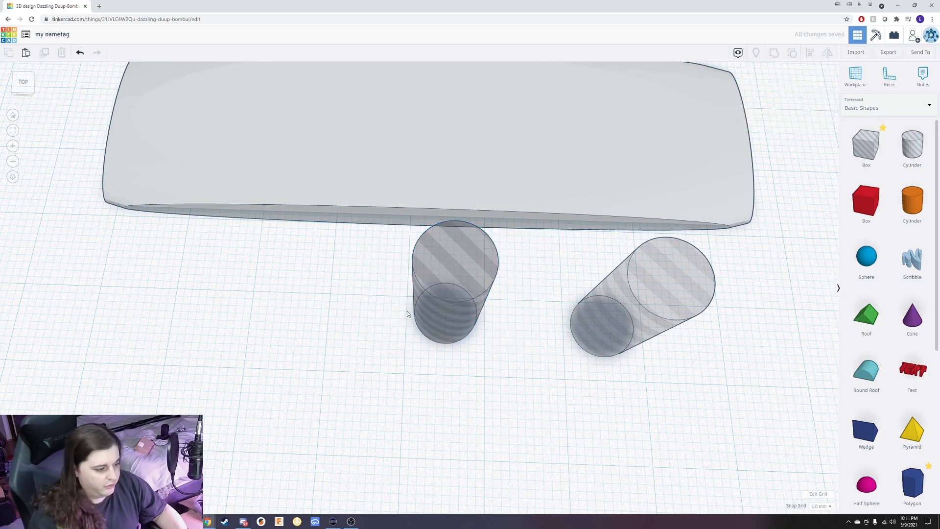
- Duplicate the middle hole and set the copy's offset to -25 mm
{"action": "left_click", "coordinate": [446, 327]}
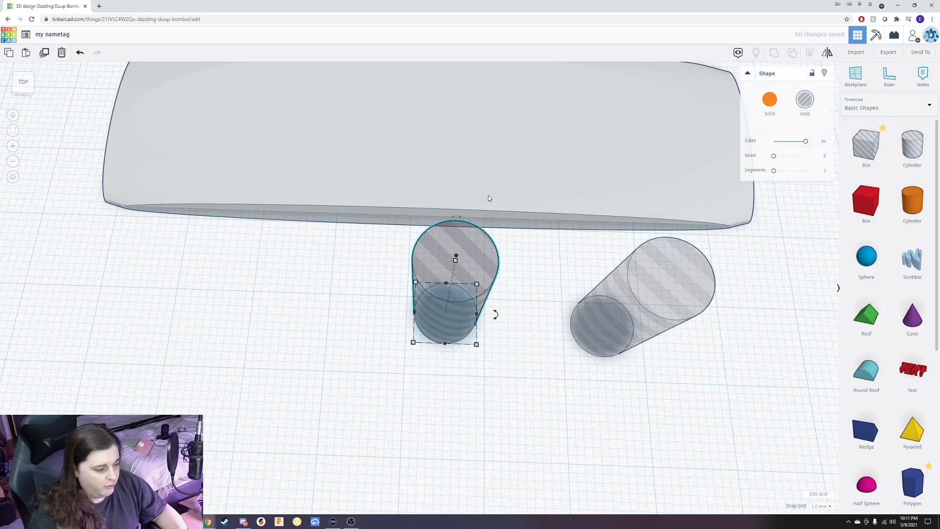
{"action": "left_click_drag", "start_coordinate": [459, 317], "coordinate": [368, 312], "text": "alt"}
{"action": "left_click", "coordinate": [439, 357]}
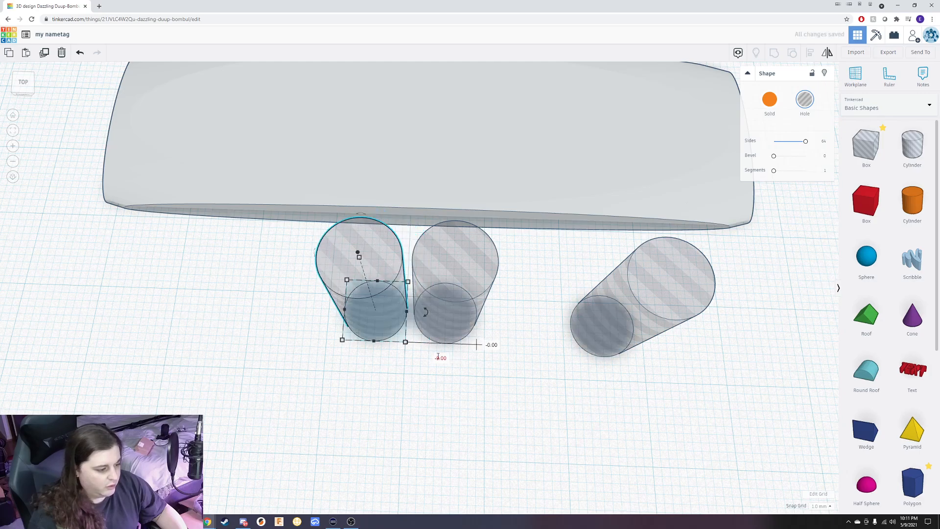
{"action": "type", "text": "-25"}
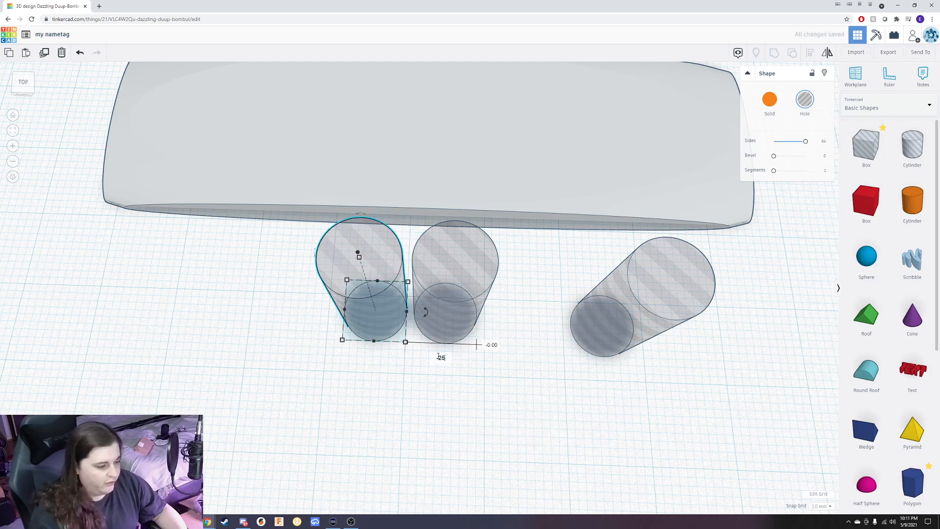
{"action": "key", "text": "Return"}
{"action": "left_click", "coordinate": [411, 385]}
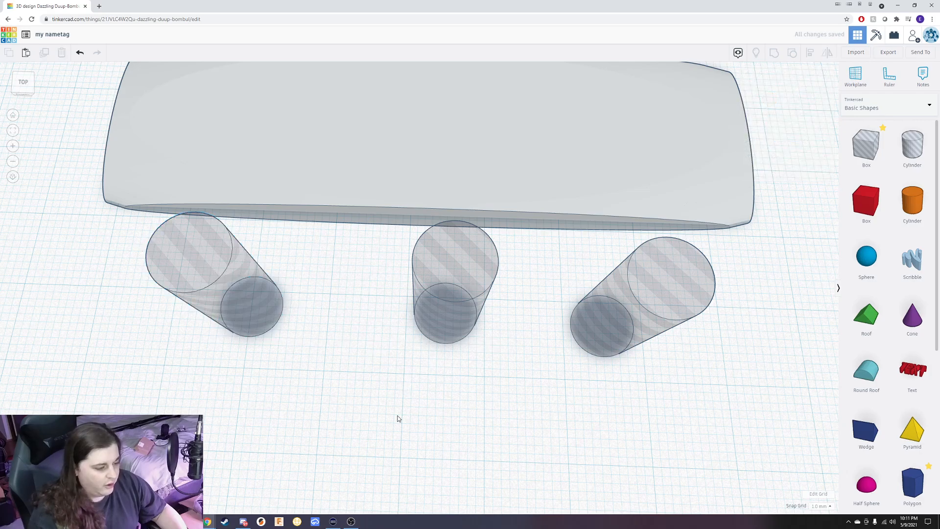
- Align the right hole cylinder with the middle one
{"action": "right_click_drag", "start_coordinate": [400, 415], "coordinate": [406, 417]}
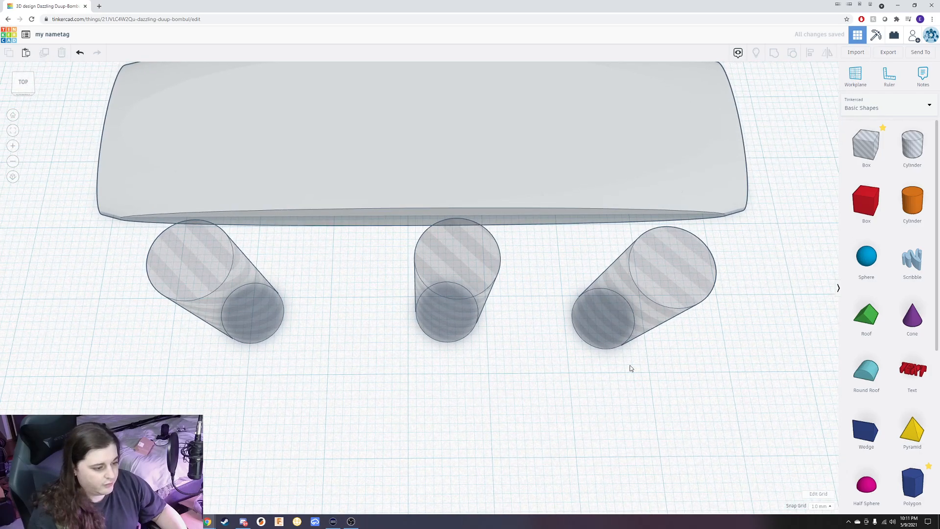
{"action": "left_click_drag", "start_coordinate": [663, 363], "coordinate": [610, 381]}
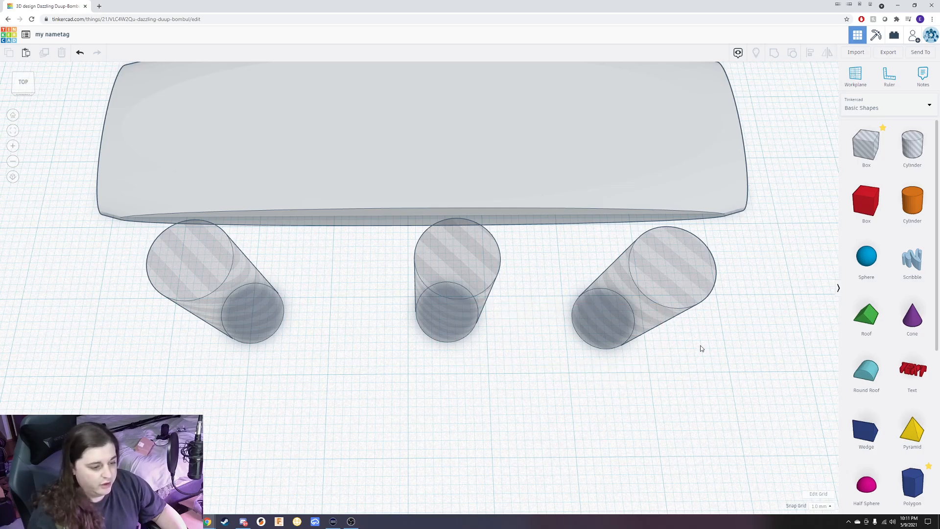
{"action": "left_click_drag", "start_coordinate": [705, 387], "coordinate": [573, 306]}
{"action": "left_click_drag", "start_coordinate": [689, 393], "coordinate": [409, 271]}
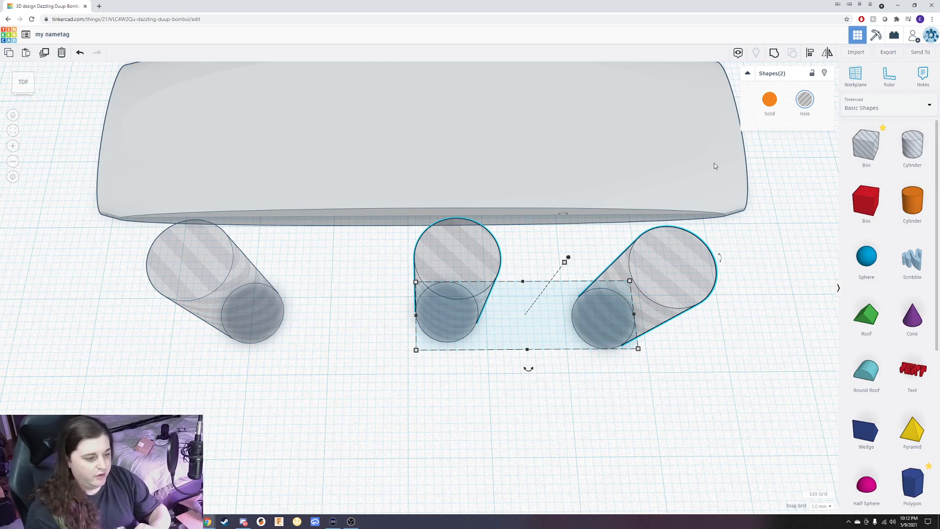
{"action": "left_click", "coordinate": [811, 53]}
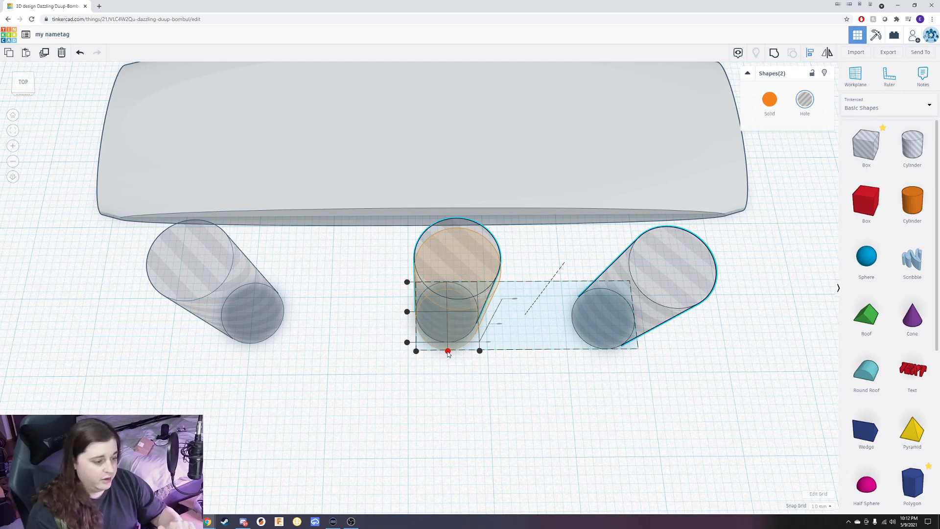
{"action": "left_click", "coordinate": [448, 352]}
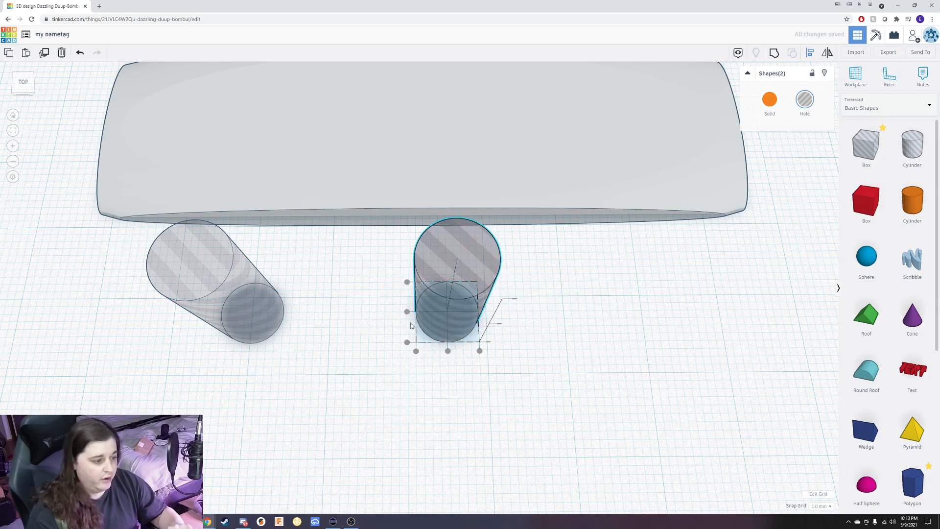
{"action": "left_click", "coordinate": [577, 280]}
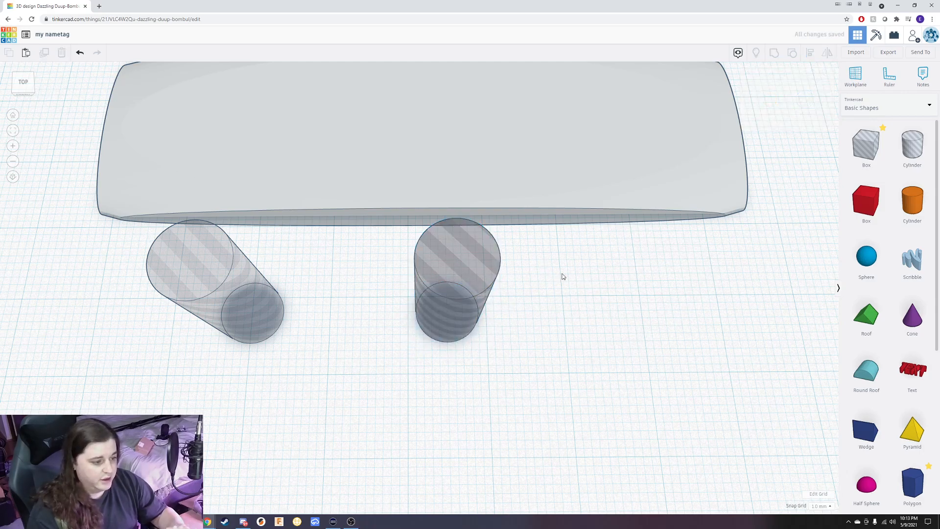
- Move the right hole cylinder to a 25 mm offset
{"action": "left_click", "coordinate": [453, 274]}
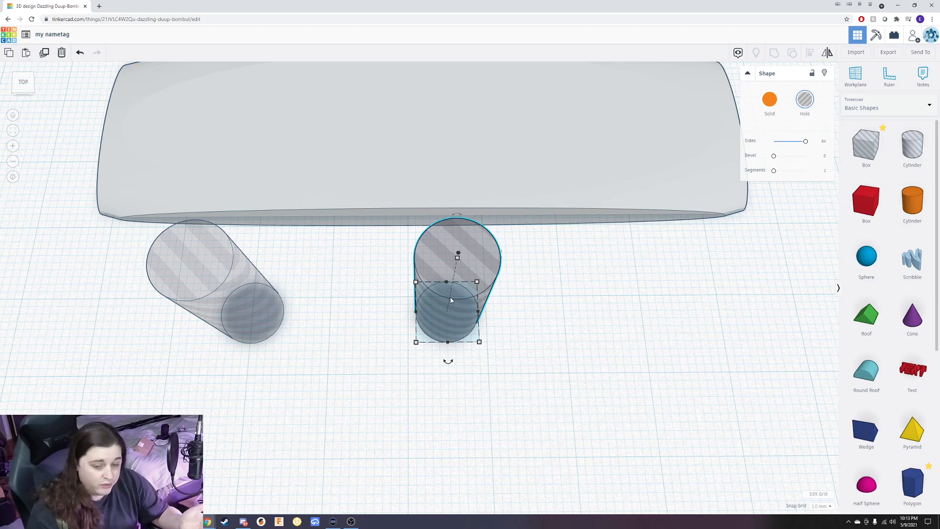
{"action": "left_click_drag", "start_coordinate": [451, 300], "coordinate": [520, 299]}
{"action": "left_click", "coordinate": [439, 356]}
{"action": "type", "text": "25"}
{"action": "key", "text": "Return"}
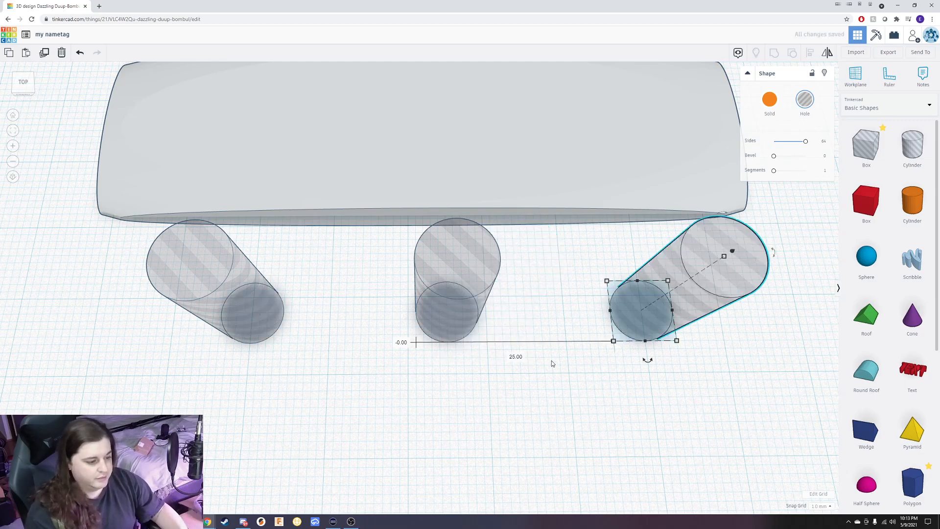
{"action": "left_click", "coordinate": [568, 377]}
{"action": "scroll", "coordinate": [568, 379], "scroll_direction": "down", "scroll_amount": 5}
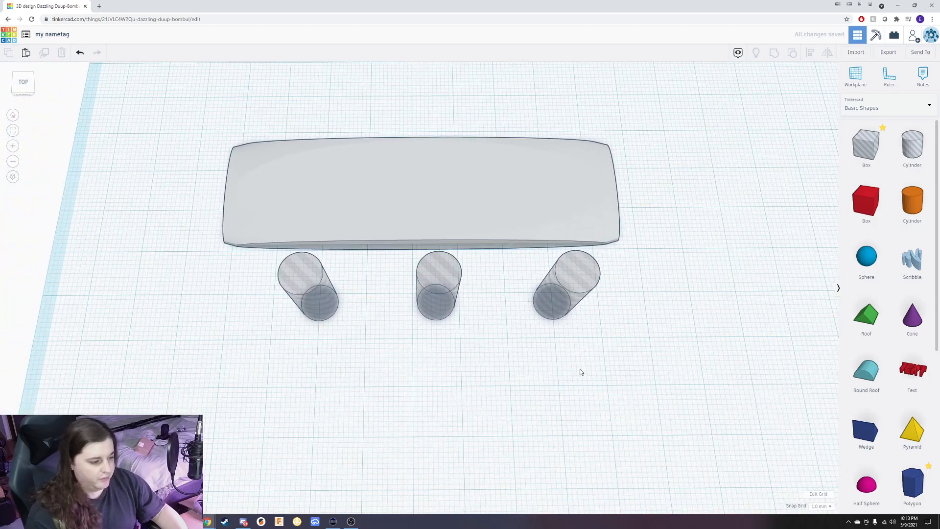
- Group the three hole cylinders and shift the group slightly left
{"action": "left_click_drag", "start_coordinate": [578, 351], "coordinate": [279, 305]}
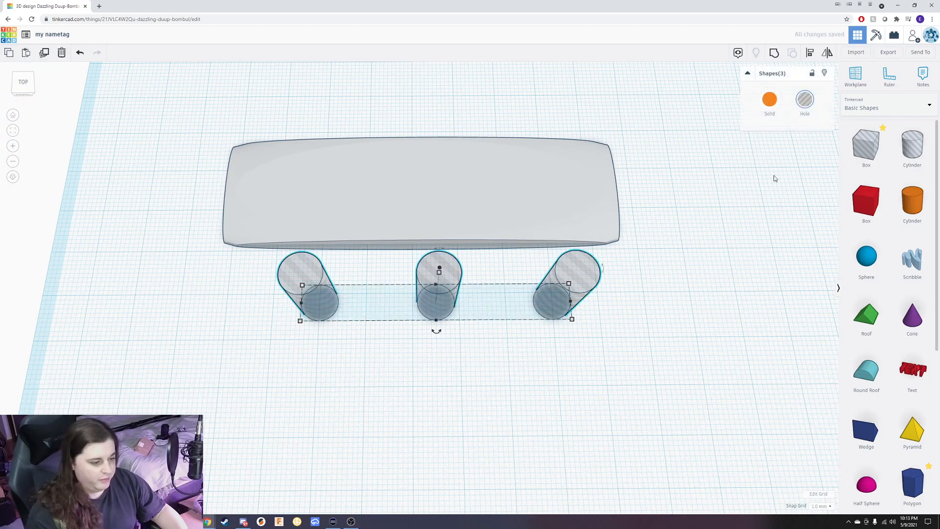
{"action": "left_click", "coordinate": [810, 54]}
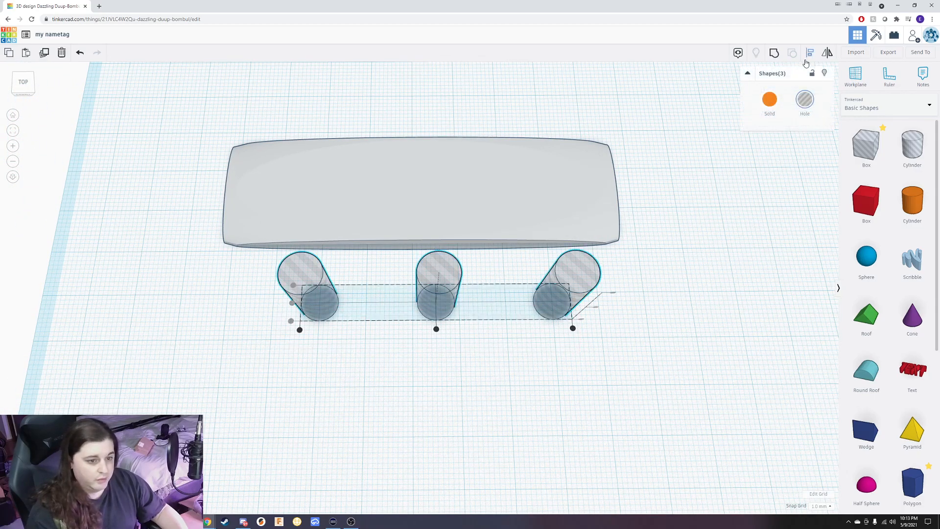
{"action": "left_click", "coordinate": [774, 53]}
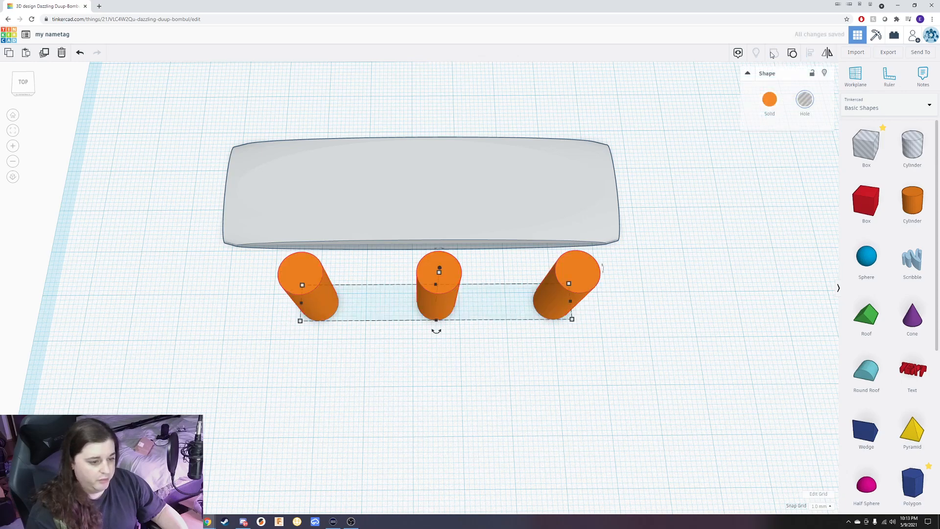
{"action": "left_click", "coordinate": [506, 375]}
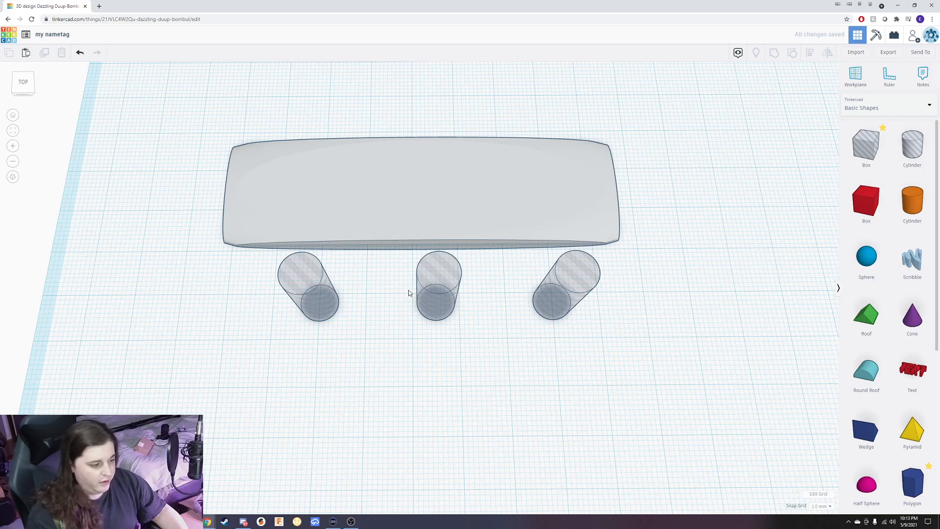
{"action": "mouse_move", "coordinate": [435, 299]}
{"action": "left_mouse_down"}
{"action": "mouse_move", "coordinate": [408, 303]}
{"action": "mouse_move", "coordinate": [461, 310]}
{"action": "mouse_move", "coordinate": [412, 304]}
{"action": "mouse_move", "coordinate": [431, 306]}
{"action": "left_mouse_up"}
{"action": "left_click", "coordinate": [506, 385]}
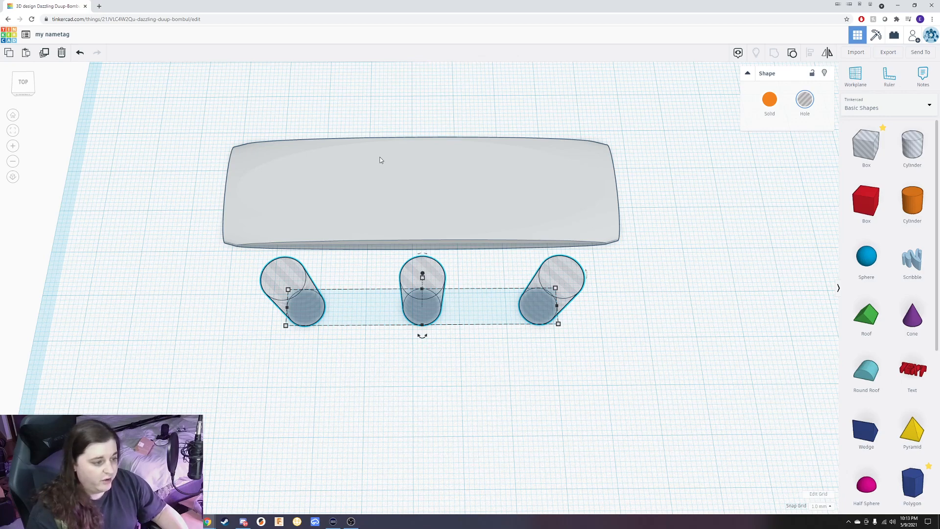
- Align the hole group centred on the curved plate
{"action": "left_click_drag", "start_coordinate": [546, 391], "coordinate": [229, 120]}
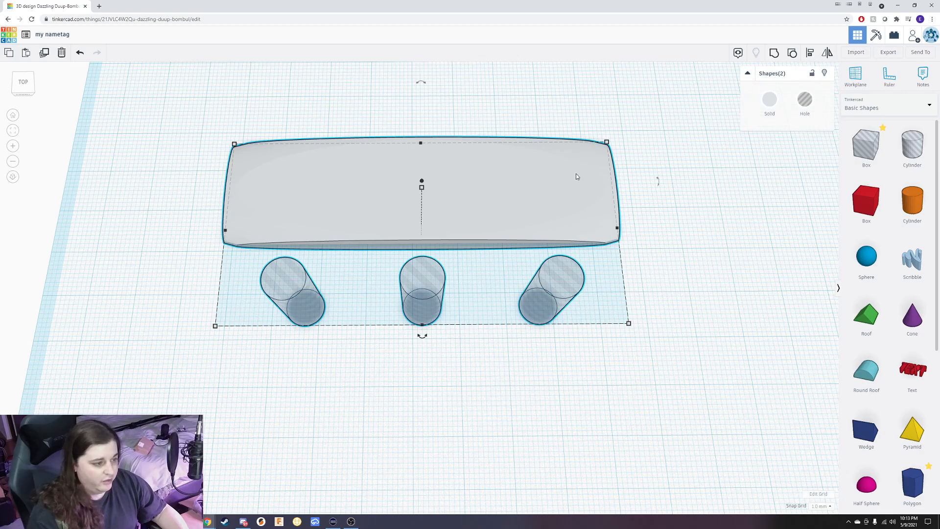
{"action": "left_click", "coordinate": [812, 52]}
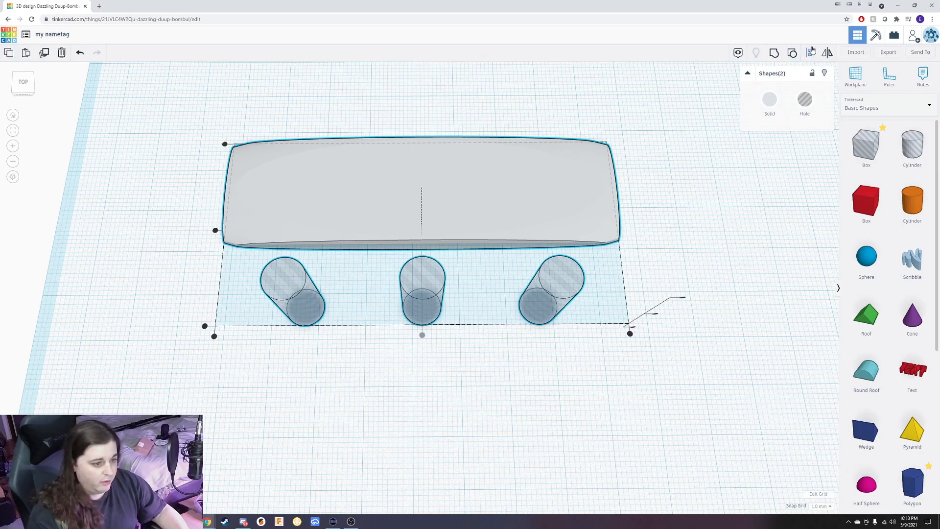
{"action": "left_click", "coordinate": [215, 231]}
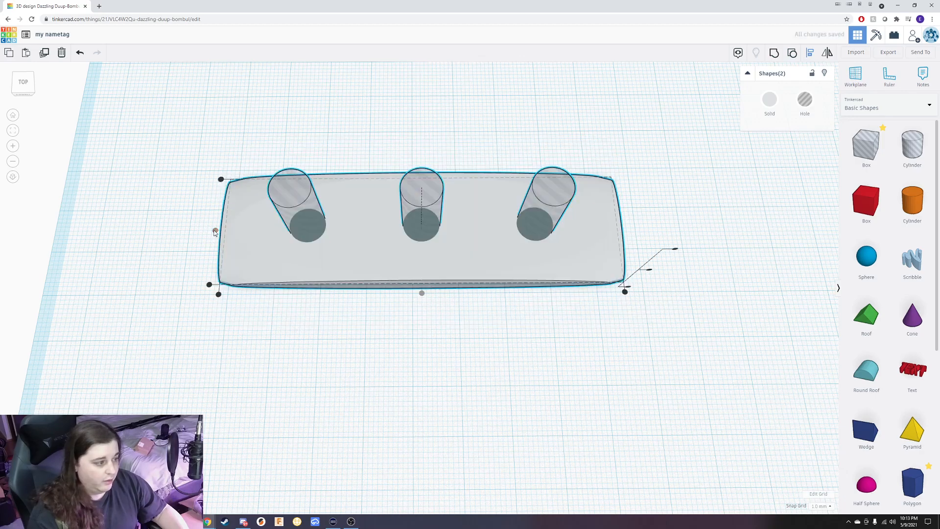
{"action": "left_click", "coordinate": [419, 297]}
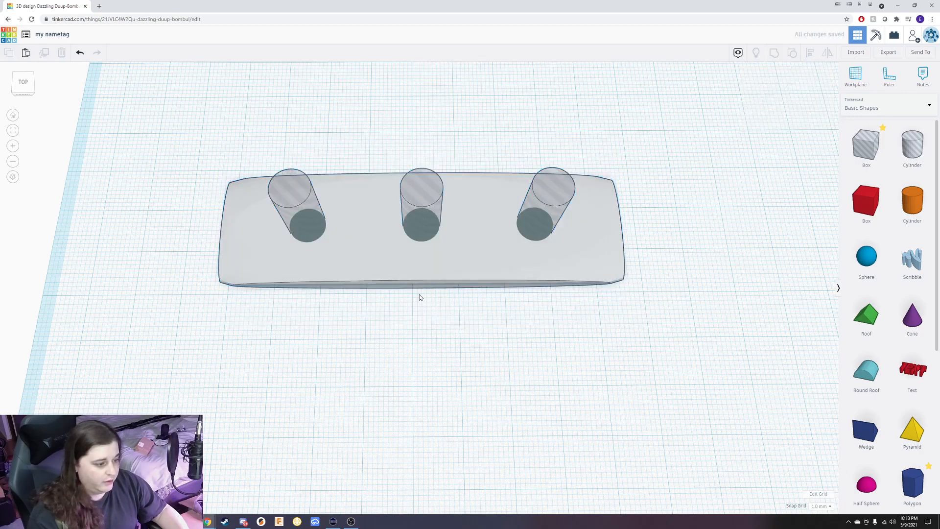
{"action": "right_click_drag", "start_coordinate": [560, 341], "coordinate": [582, 363]}
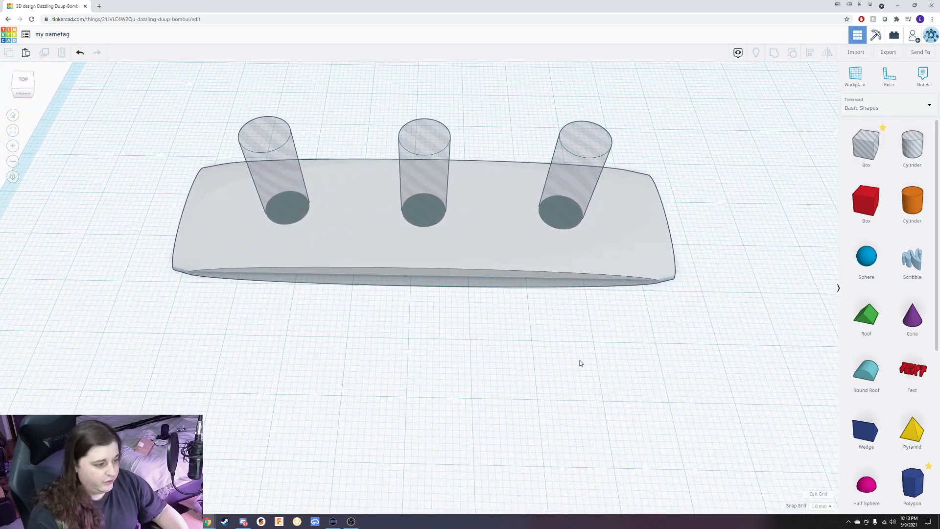
- Paste a spare set of the three holes behind the plate, then select plate and holes
{"action": "left_click", "coordinate": [446, 166]}
{"action": "scroll", "coordinate": [406, 218], "scroll_direction": "down", "scroll_amount": 5}
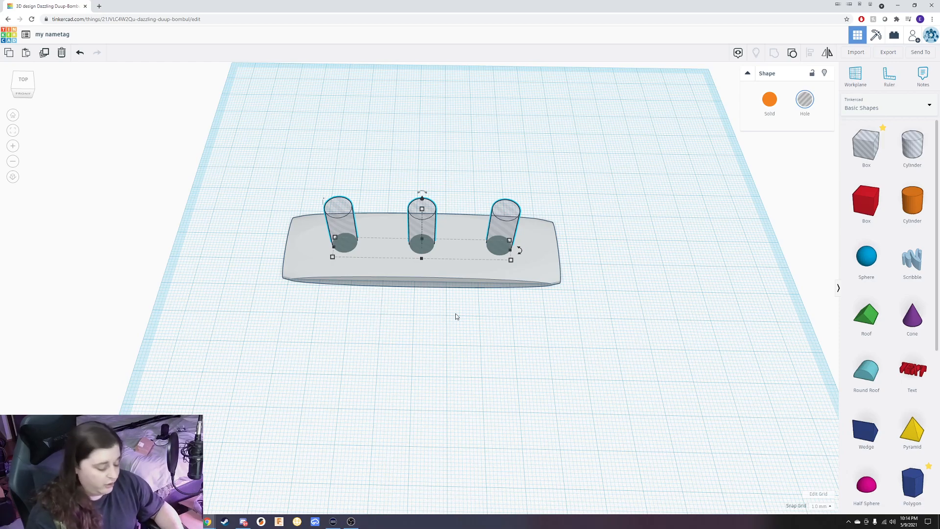
{"action": "left_click", "coordinate": [10, 54]}
{"action": "left_click", "coordinate": [26, 53]}
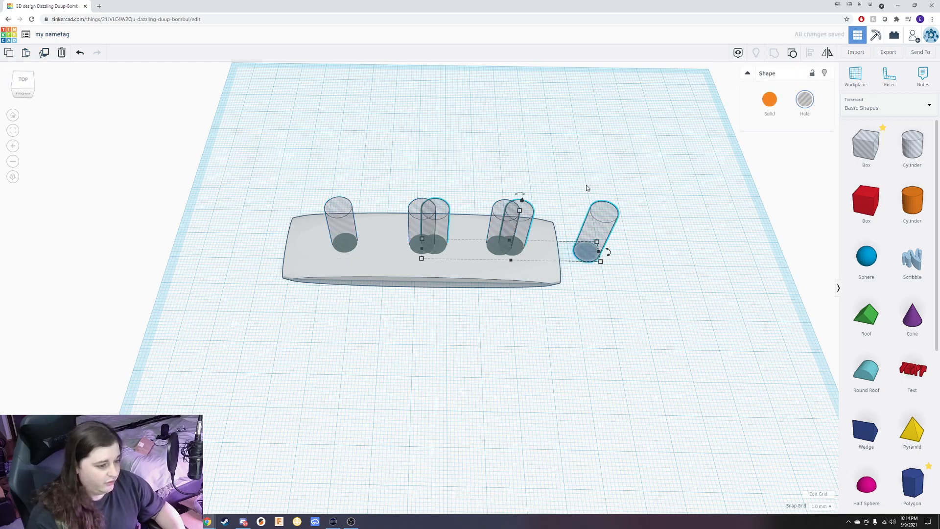
{"action": "left_click_drag", "start_coordinate": [607, 227], "coordinate": [523, 146]}
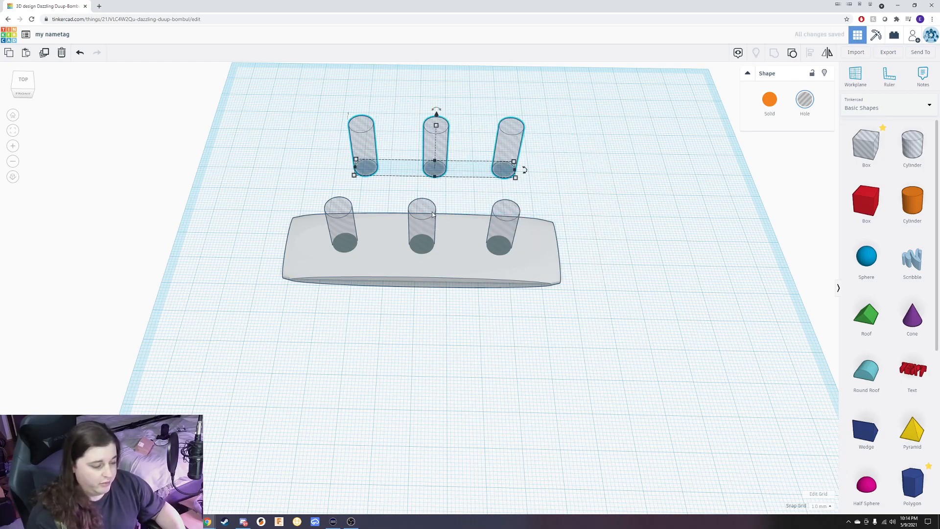
{"action": "left_click_drag", "start_coordinate": [525, 334], "coordinate": [312, 229]}
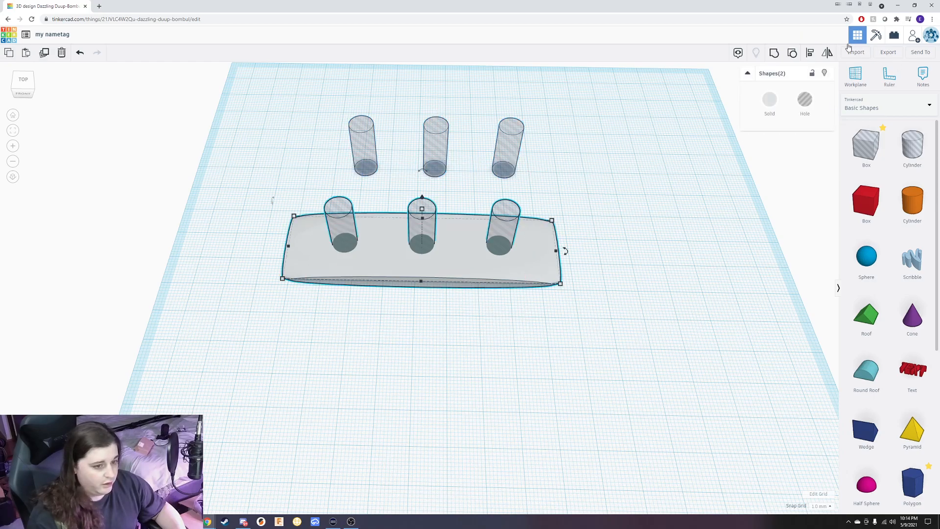
- Group the plate with its holes to cut them, keeping it on the workplane
{"action": "left_click", "coordinate": [775, 52]}
{"action": "scroll", "coordinate": [615, 198], "scroll_direction": "up", "scroll_amount": 1}
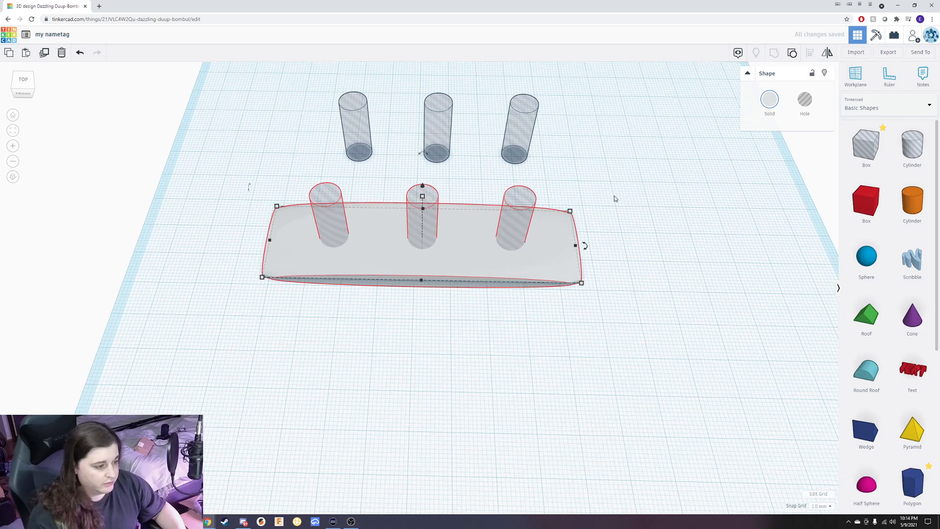
{"action": "scroll", "coordinate": [600, 193], "scroll_direction": "up", "scroll_amount": 4}
{"action": "scroll", "coordinate": [514, 179], "scroll_direction": "down", "scroll_amount": 1}
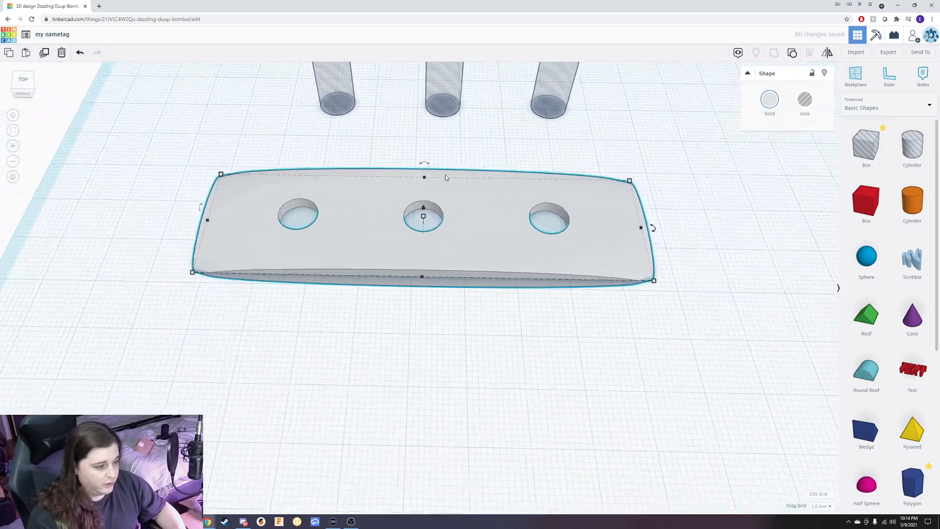
{"action": "left_click_drag", "start_coordinate": [423, 216], "coordinate": [425, 196]}
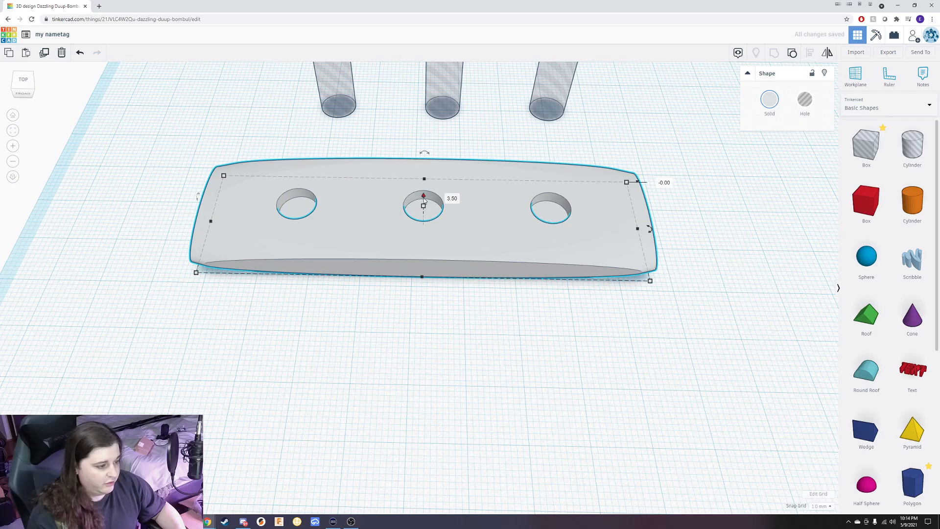
{"action": "right_click_drag", "start_coordinate": [474, 302], "coordinate": [501, 210]}
- Flip the holed plate 180° so it lies flat with holes facing up
{"action": "left_click_drag", "start_coordinate": [374, 158], "coordinate": [371, 248]}
{"action": "right_click_drag", "start_coordinate": [528, 289], "coordinate": [441, 162]}
{"action": "left_click_drag", "start_coordinate": [435, 154], "coordinate": [442, 233]}
{"action": "scroll", "coordinate": [468, 225], "scroll_direction": "down", "scroll_amount": 5}
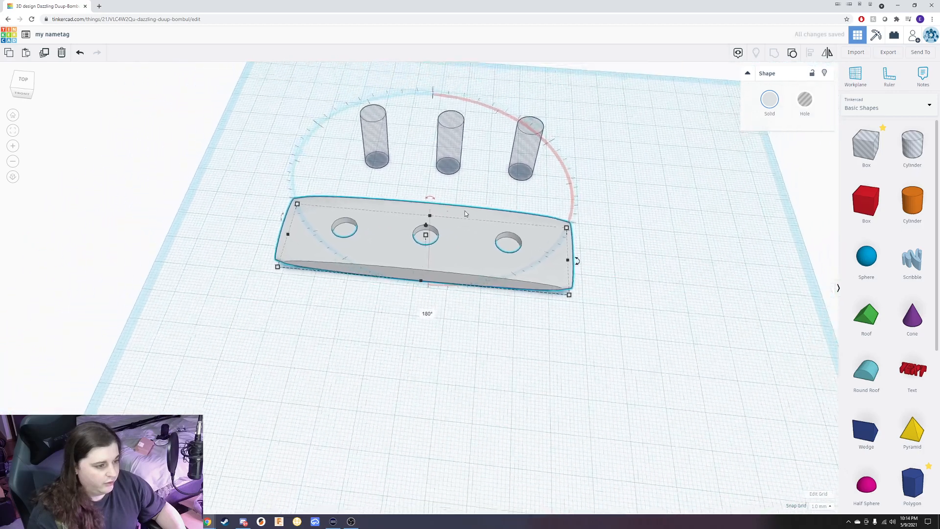
{"action": "left_click", "coordinate": [445, 304]}
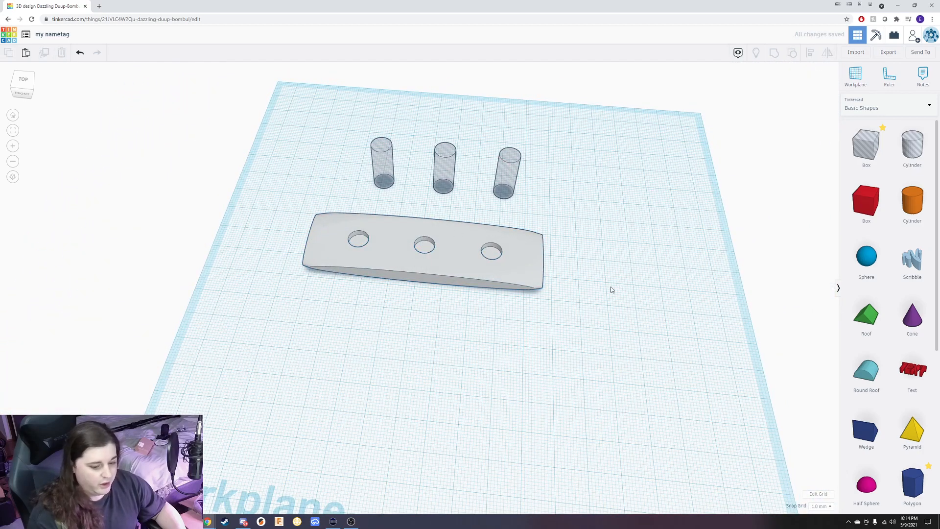
- Place a Dice below the holed plate, stretch it into a long oval, and flatten it to 5 mm tall
{"action": "scroll", "coordinate": [879, 286], "scroll_direction": "down", "scroll_amount": 1}
{"action": "scroll", "coordinate": [879, 286], "scroll_direction": "down", "scroll_amount": 6}
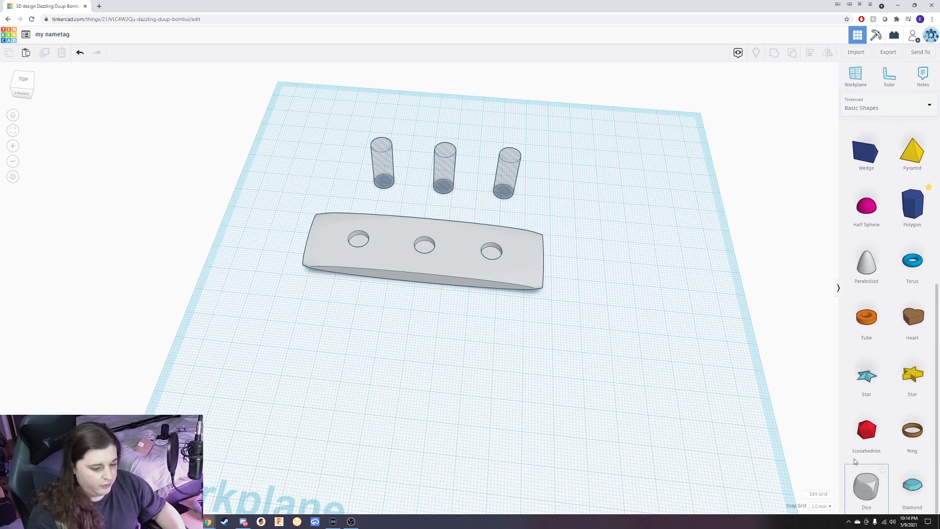
{"action": "right_click_drag", "start_coordinate": [378, 342], "coordinate": [391, 342]}
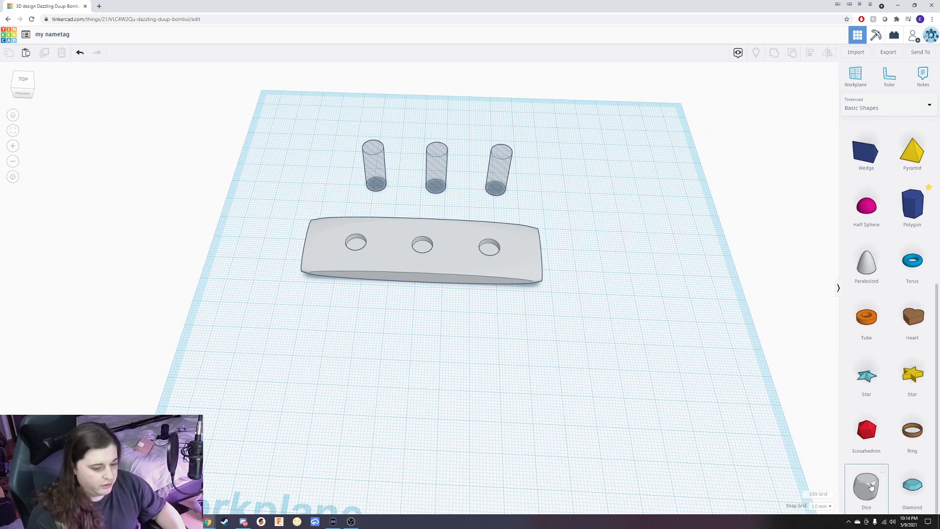
{"action": "left_click_drag", "start_coordinate": [872, 486], "coordinate": [368, 333]}
{"action": "scroll", "coordinate": [407, 320], "scroll_direction": "up", "scroll_amount": 5}
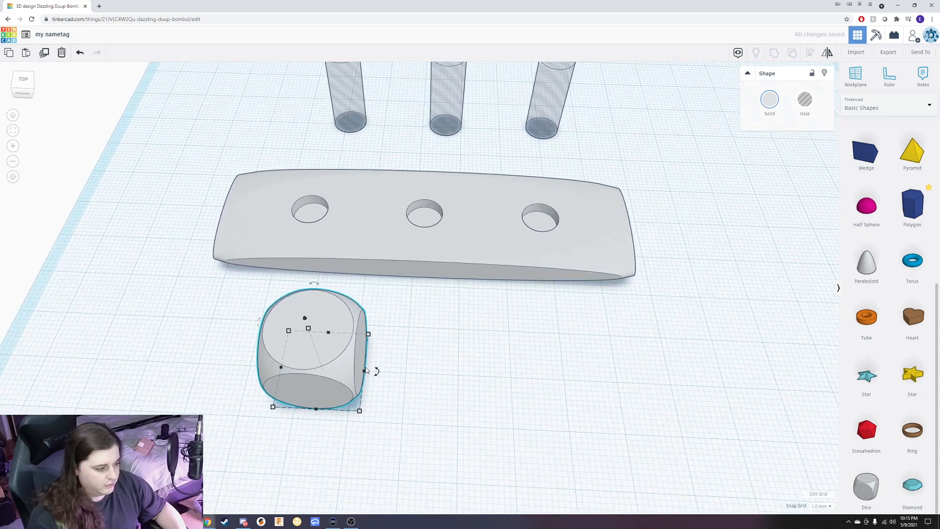
{"action": "left_click_drag", "start_coordinate": [365, 372], "coordinate": [604, 391]}
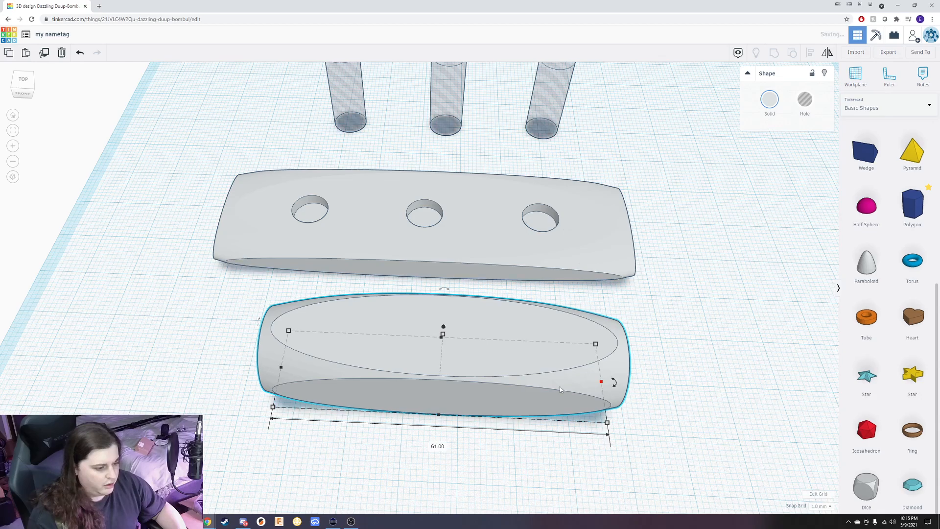
{"action": "left_click_drag", "start_coordinate": [444, 336], "coordinate": [443, 366]}
{"action": "right_click_drag", "start_coordinate": [482, 358], "coordinate": [678, 321]}
- Go back to the dashboard and reopen the nametag design
{"action": "right_click_drag", "start_coordinate": [659, 388], "coordinate": [508, 349]}
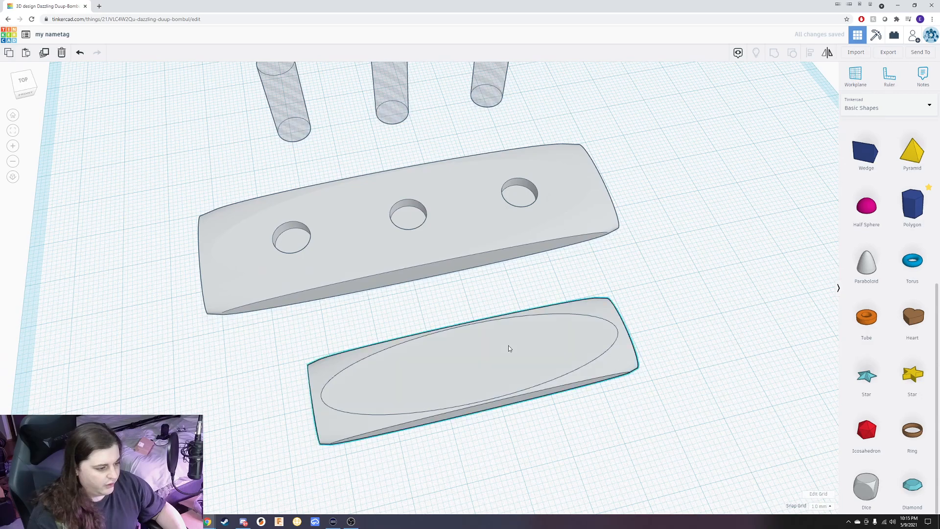
{"action": "key", "text": "alt+Left"}
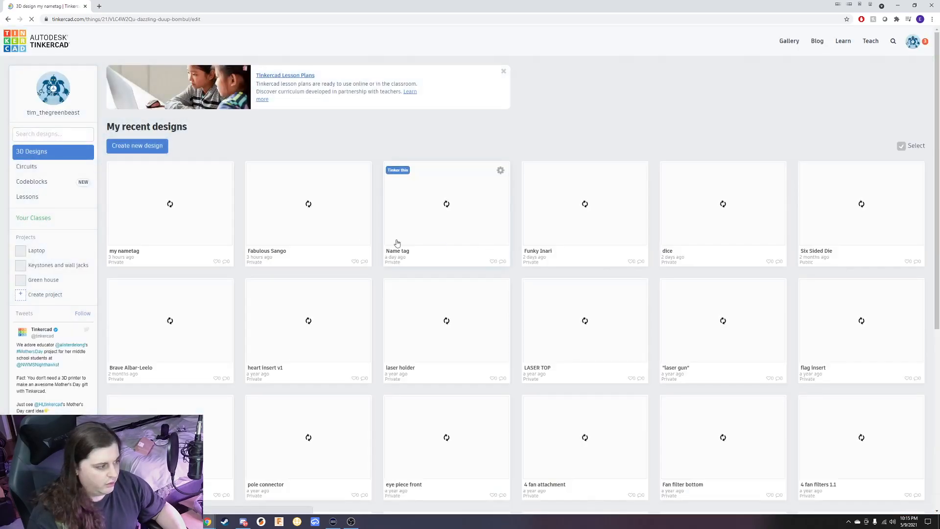
{"action": "left_click", "coordinate": [397, 246]}
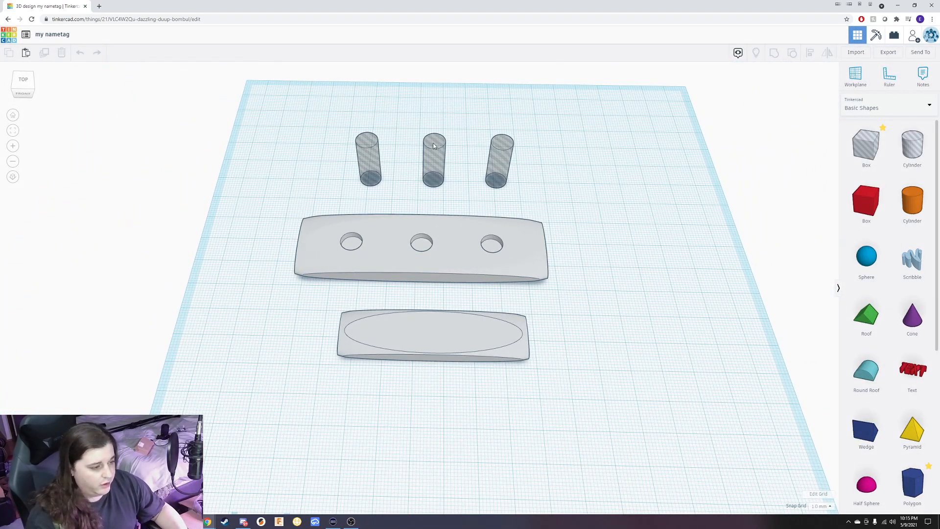
- Move the three hole cylinders onto the lower plate
{"action": "left_click_drag", "start_coordinate": [439, 168], "coordinate": [432, 332]}
{"action": "left_click_drag", "start_coordinate": [438, 333], "coordinate": [438, 334]}
{"action": "right_click_drag", "start_coordinate": [356, 414], "coordinate": [485, 389]}
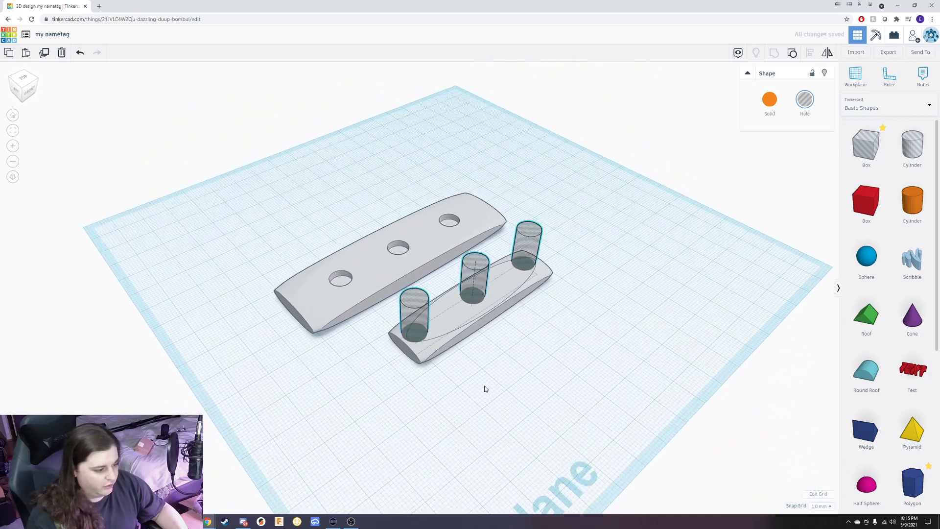
{"action": "scroll", "coordinate": [482, 385], "scroll_direction": "up", "scroll_amount": 3}
- Lengthen the lower plate to 62 mm and centre the cylinders across it
{"action": "left_click", "coordinate": [427, 369]}
{"action": "left_click_drag", "start_coordinate": [407, 377], "coordinate": [404, 377]}
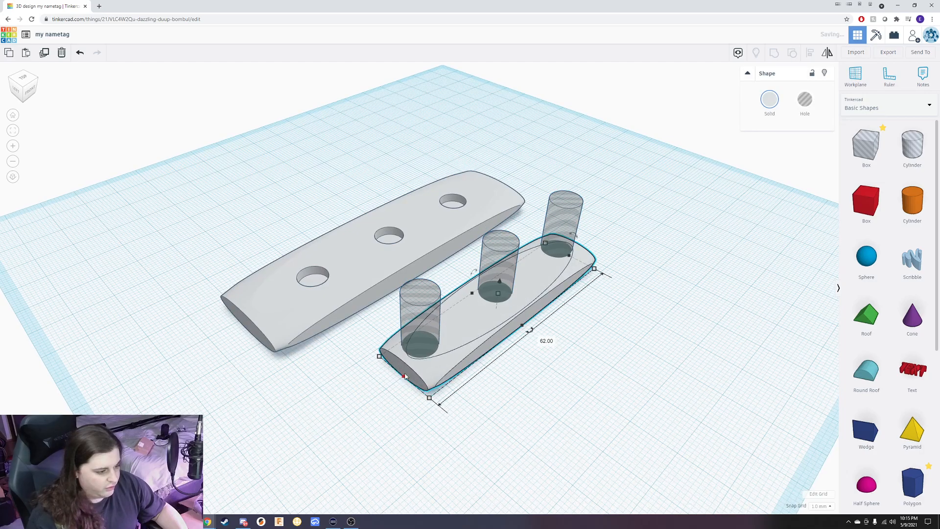
{"action": "right_click_drag", "start_coordinate": [532, 408], "coordinate": [550, 384]}
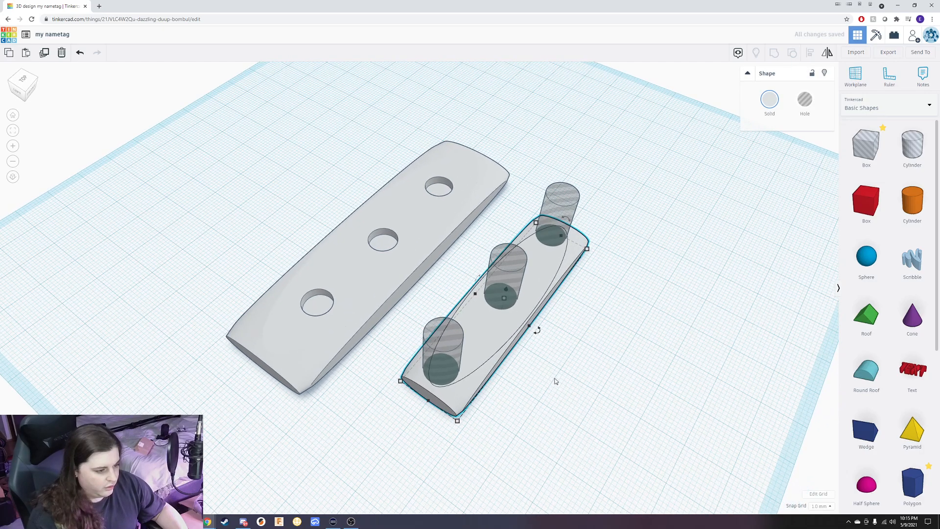
{"action": "left_click_drag", "start_coordinate": [603, 367], "coordinate": [487, 269], "text": "shift"}
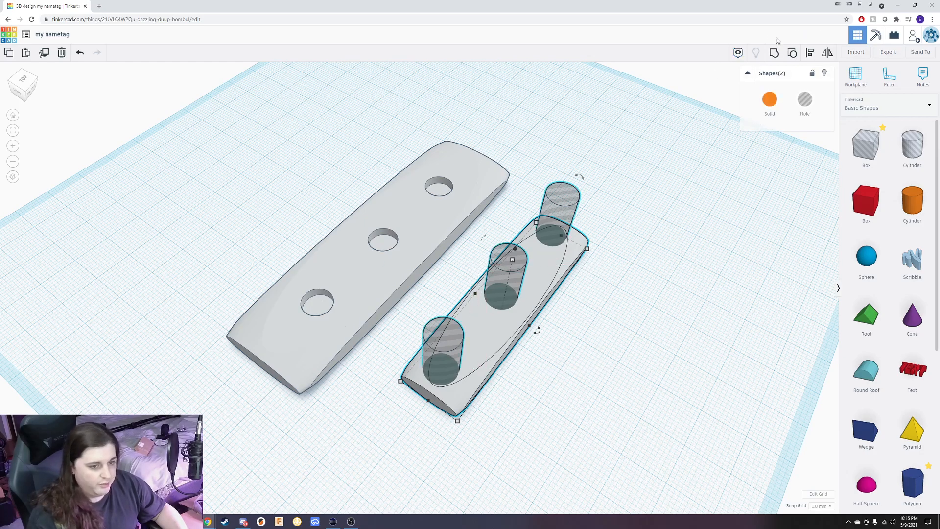
{"action": "key", "text": "l"}
{"action": "left_click", "coordinate": [422, 409]}
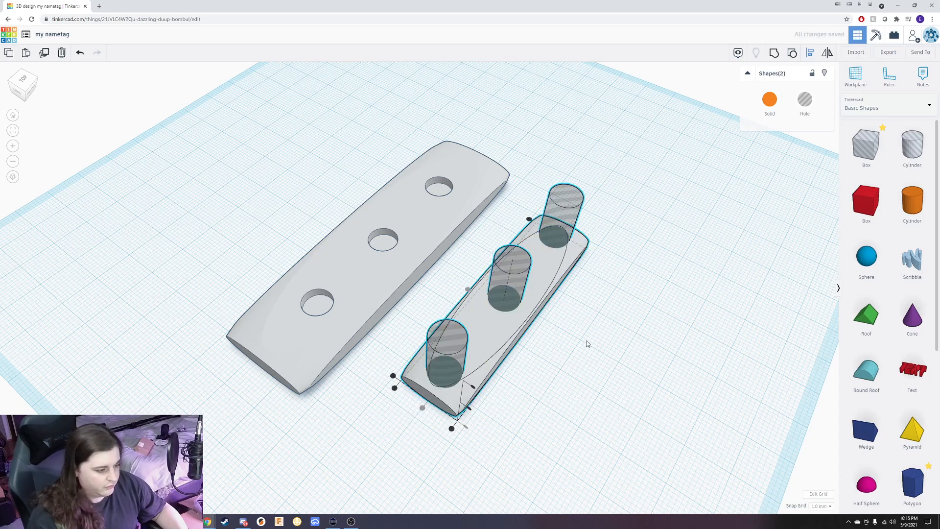
{"action": "left_click", "coordinate": [561, 358]}
- Resize the lower plate to 63 mm long and 20 mm wide
{"action": "left_click", "coordinate": [488, 348]}
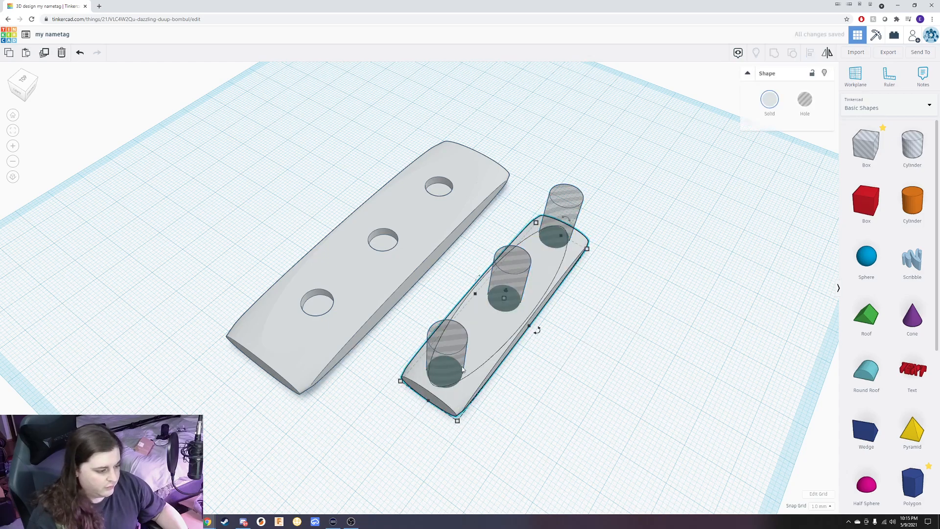
{"action": "mouse_move", "coordinate": [427, 402]}
{"action": "left_mouse_down"}
{"action": "mouse_move", "coordinate": [421, 411]}
{"action": "mouse_move", "coordinate": [427, 406]}
{"action": "left_mouse_up"}
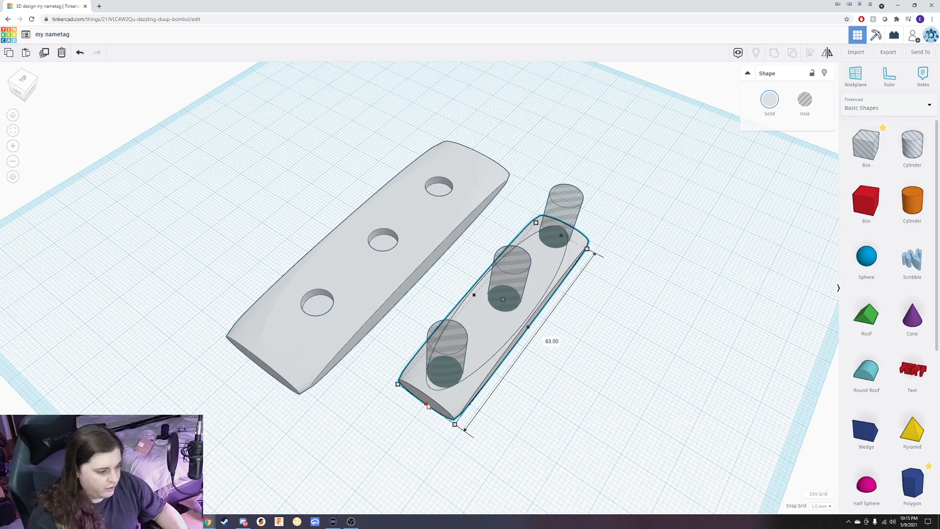
{"action": "scroll", "coordinate": [562, 343], "scroll_direction": "up", "scroll_amount": 3}
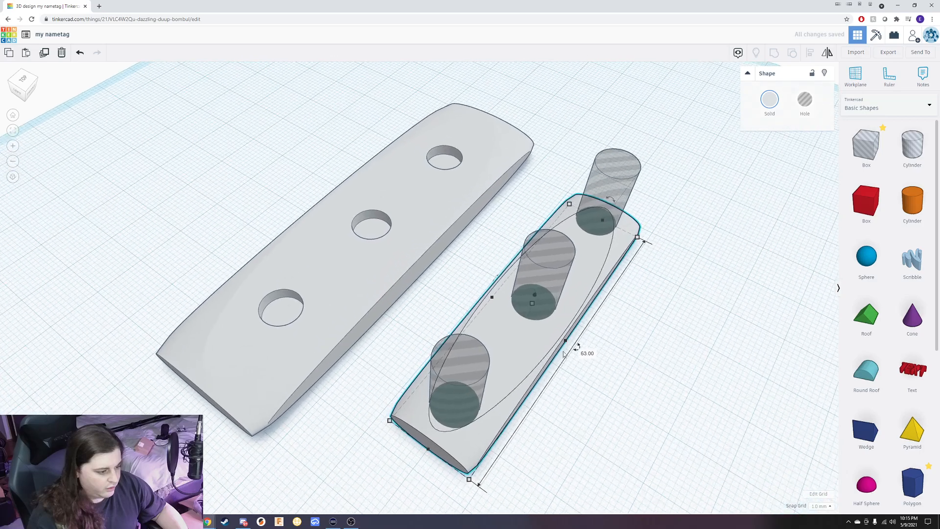
{"action": "left_click_drag", "start_coordinate": [566, 342], "coordinate": [571, 343]}
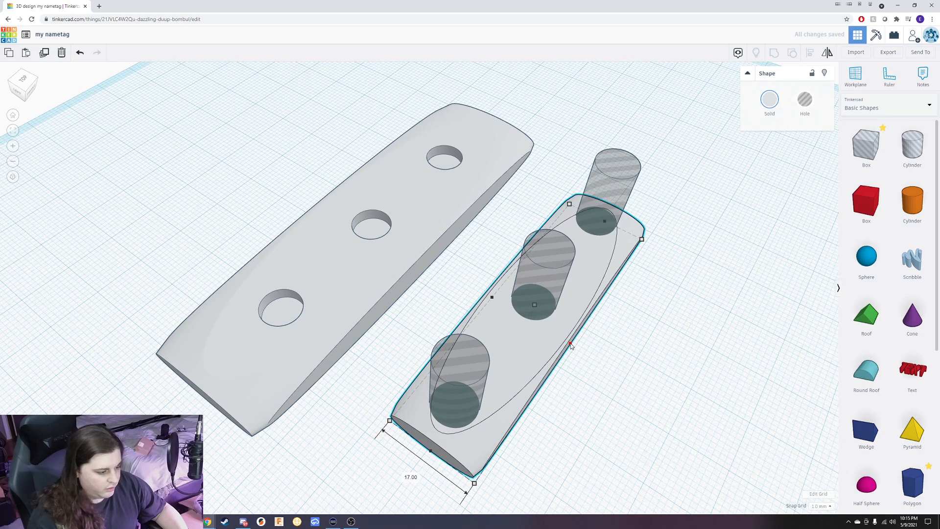
{"action": "left_click", "coordinate": [413, 478]}
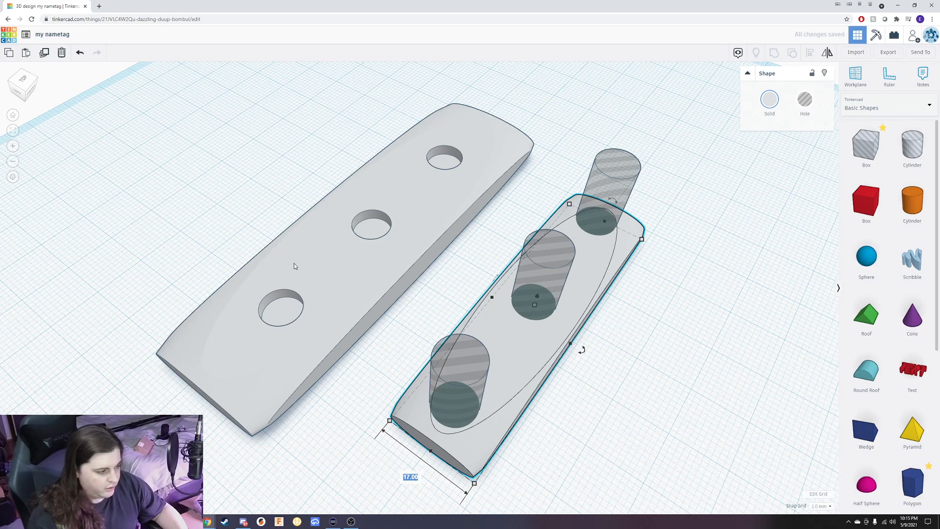
{"action": "left_click", "coordinate": [273, 386]}
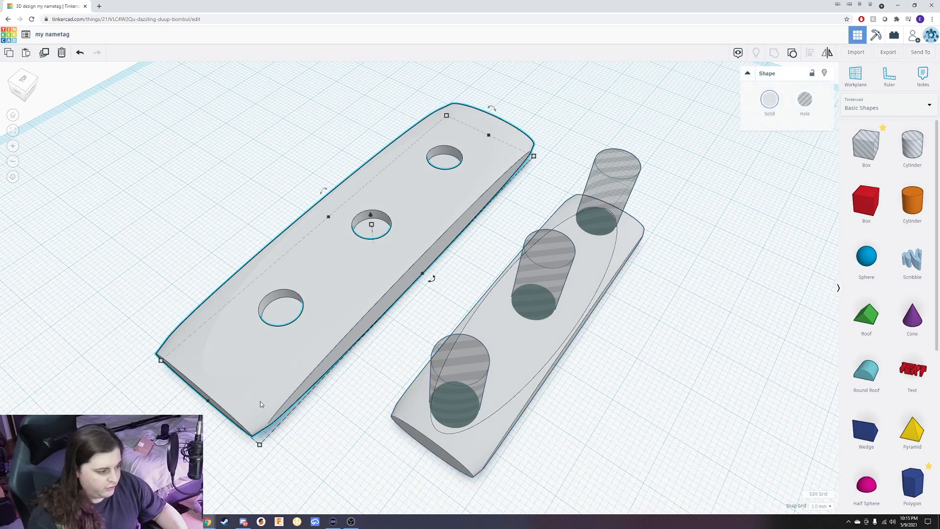
{"action": "left_click", "coordinate": [475, 440]}
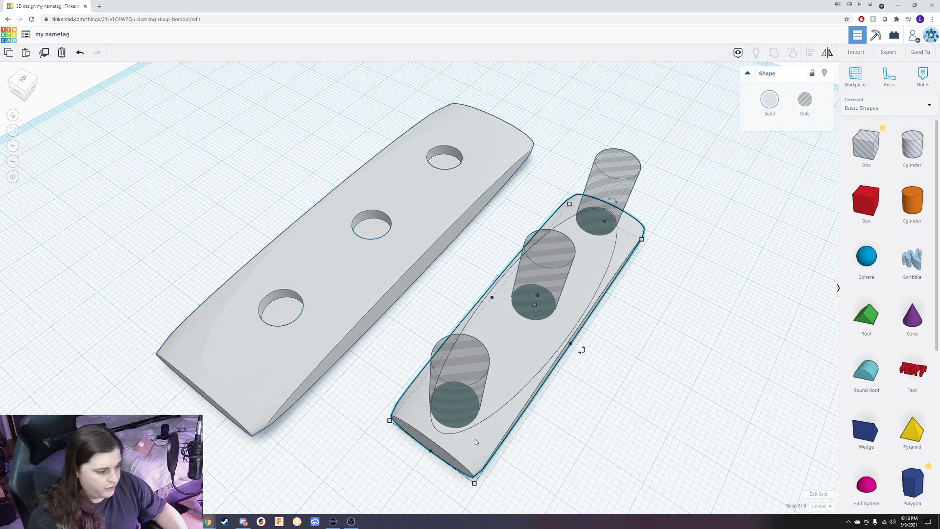
{"action": "left_click", "coordinate": [416, 479]}
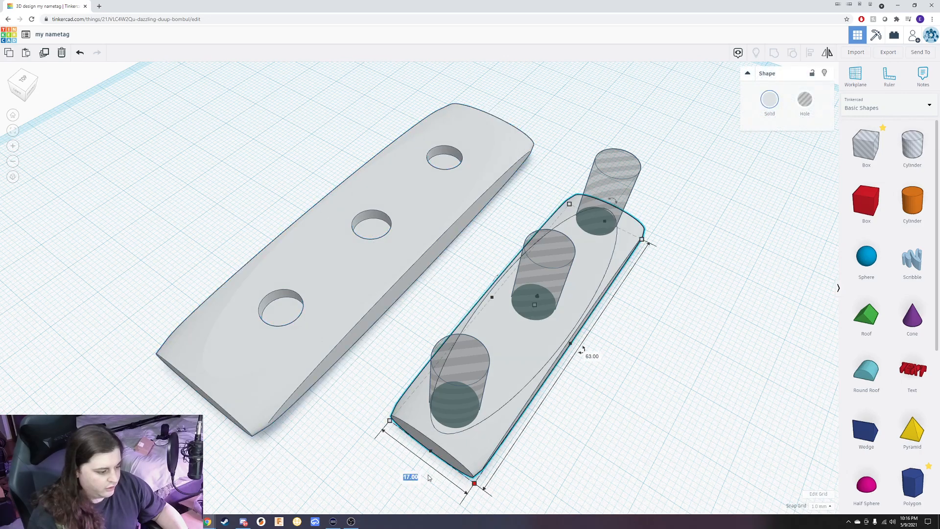
{"action": "type", "text": "20"}
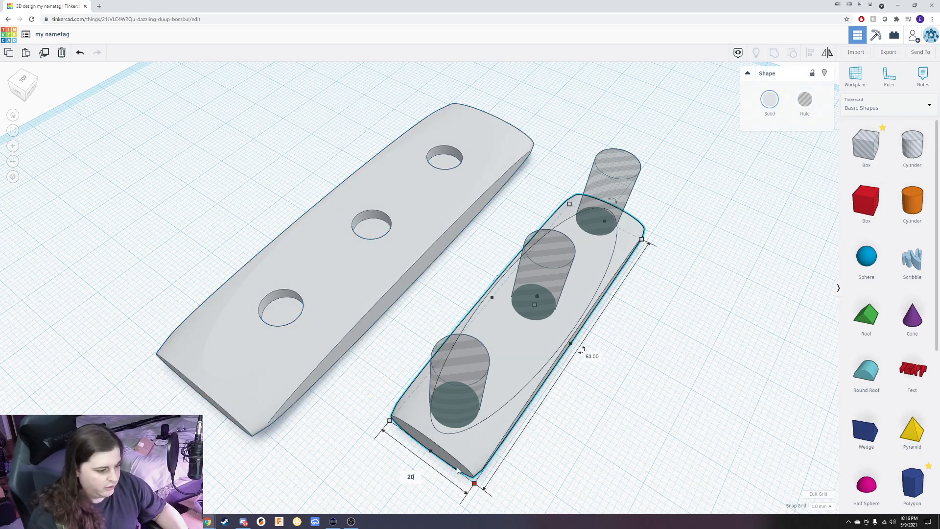
{"action": "key", "text": "Return"}
- Align the hole cylinders with the lower plate's front edge
{"action": "left_click_drag", "start_coordinate": [649, 407], "coordinate": [488, 287]}
{"action": "left_click", "coordinate": [810, 53]}
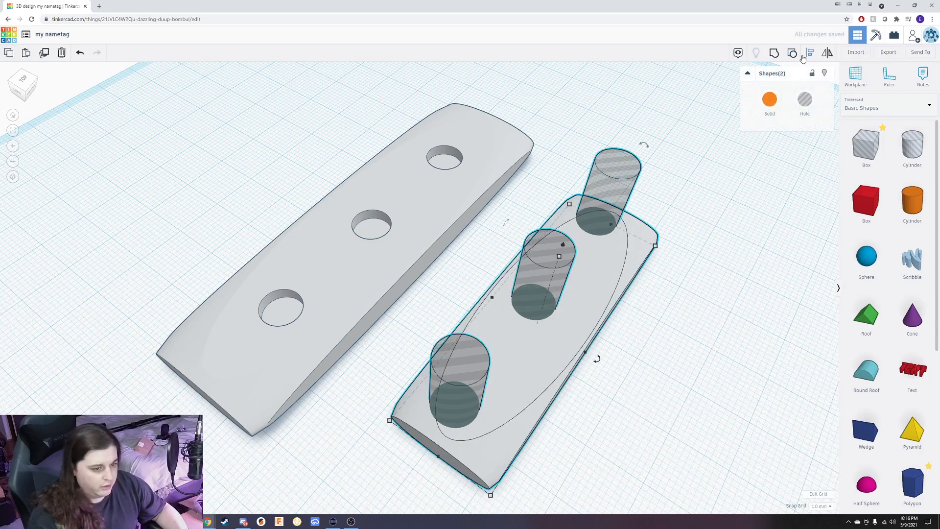
{"action": "left_click", "coordinate": [433, 464]}
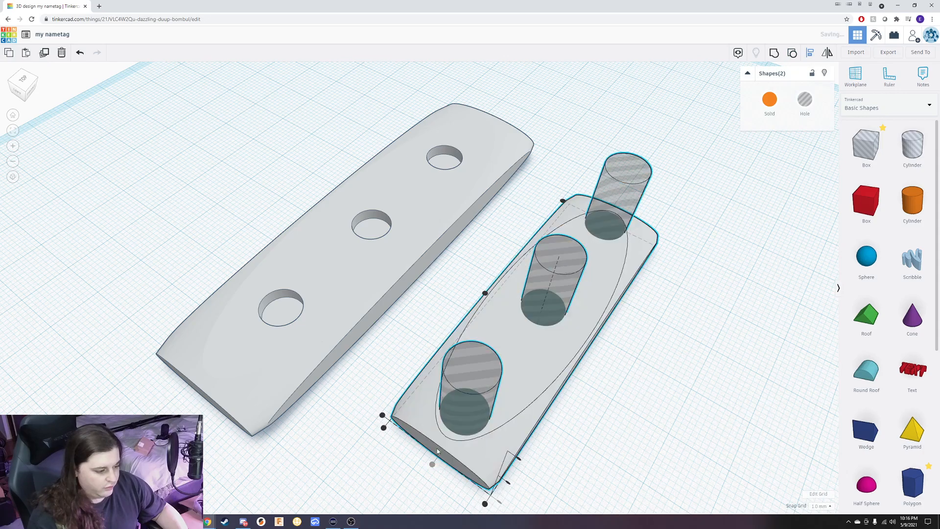
{"action": "right_click_drag", "start_coordinate": [714, 330], "coordinate": [665, 355]}
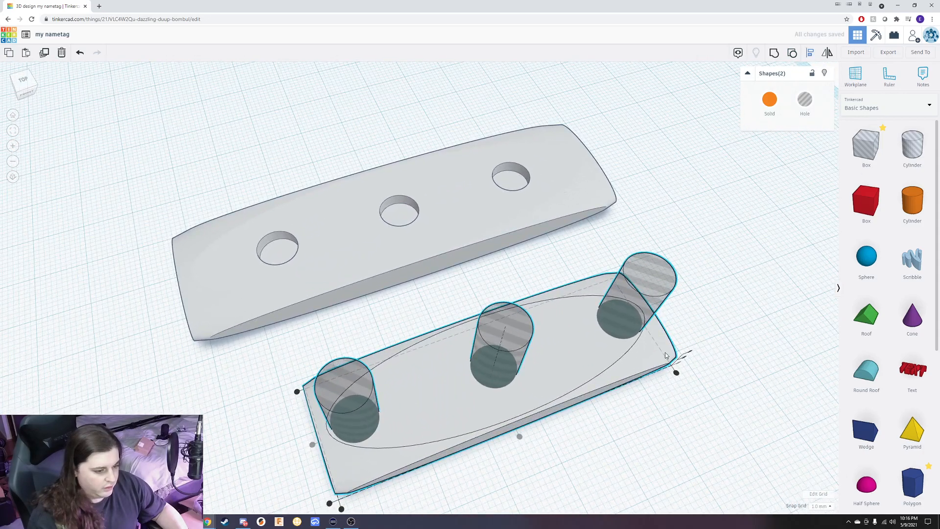
{"action": "right_click_drag", "start_coordinate": [747, 319], "coordinate": [596, 434]}
- Shorten the lower plate to 62 mm and re-centre the cylinders on it
{"action": "left_click", "coordinate": [597, 431]}
{"action": "mouse_move", "coordinate": [596, 425]}
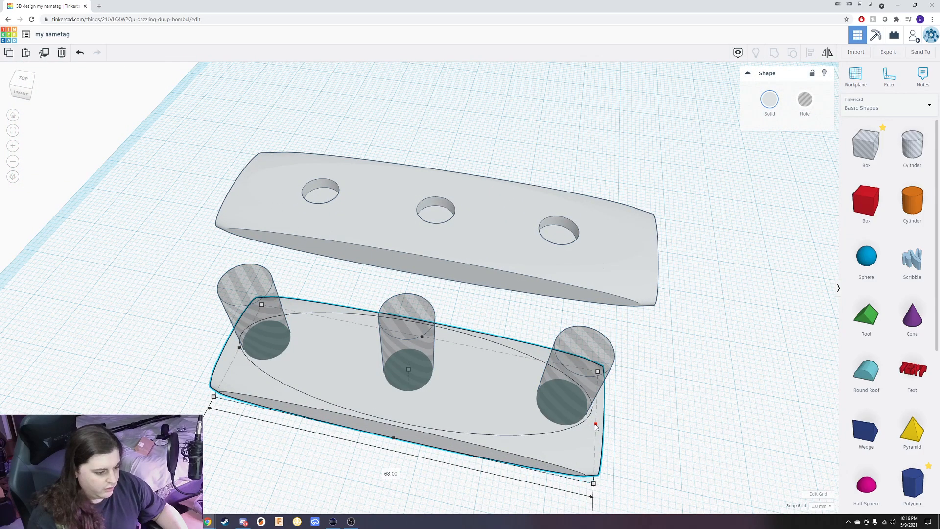
{"action": "left_click_drag", "start_coordinate": [593, 423], "coordinate": [590, 427]}
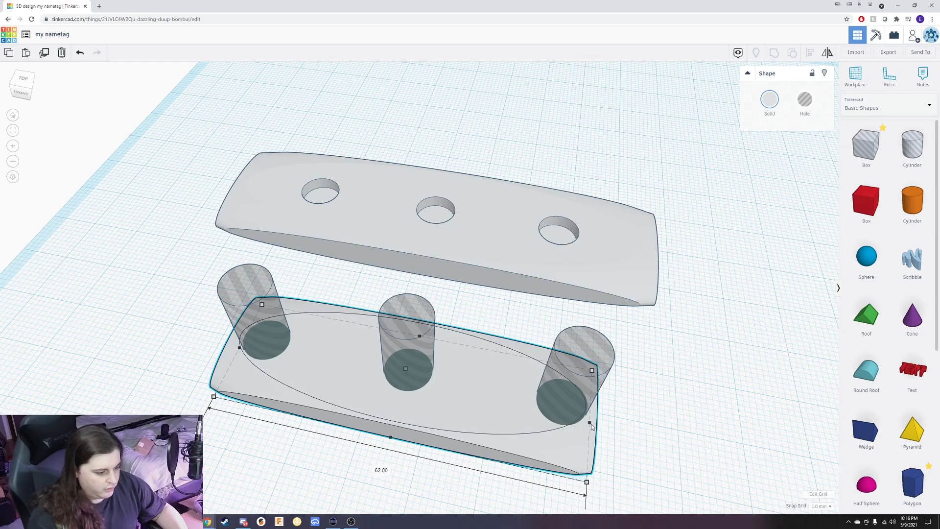
{"action": "left_click_drag", "start_coordinate": [471, 483], "coordinate": [387, 376]}
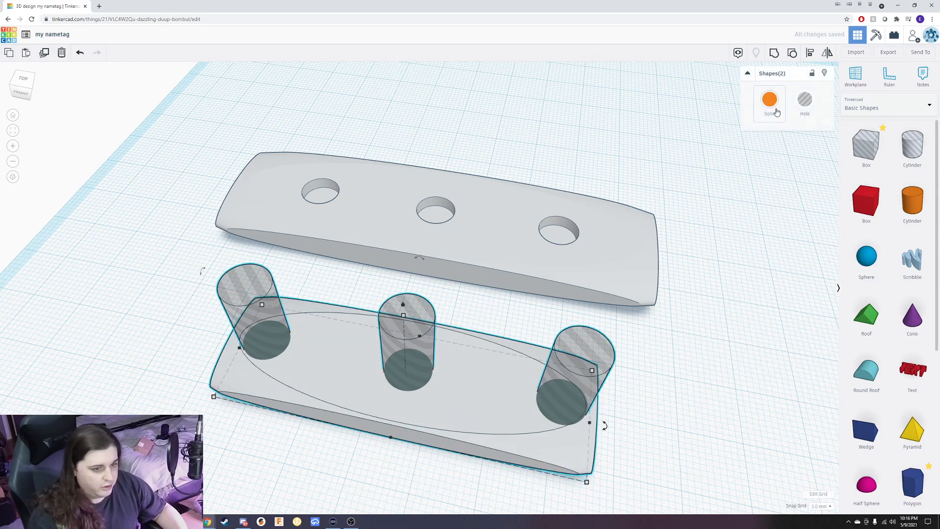
{"action": "left_click", "coordinate": [810, 52]}
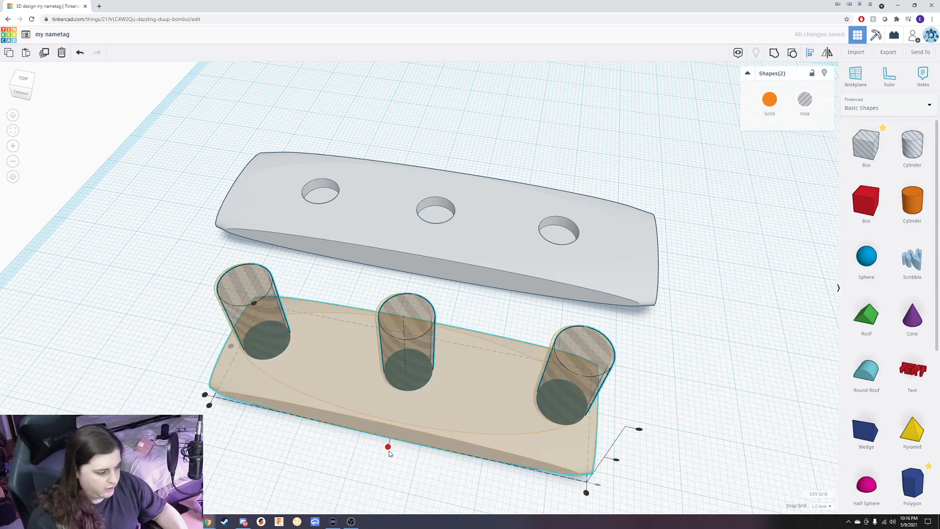
{"action": "left_click", "coordinate": [388, 447]}
{"action": "left_click", "coordinate": [690, 445]}
{"action": "right_click_drag", "start_coordinate": [671, 437], "coordinate": [718, 390]}
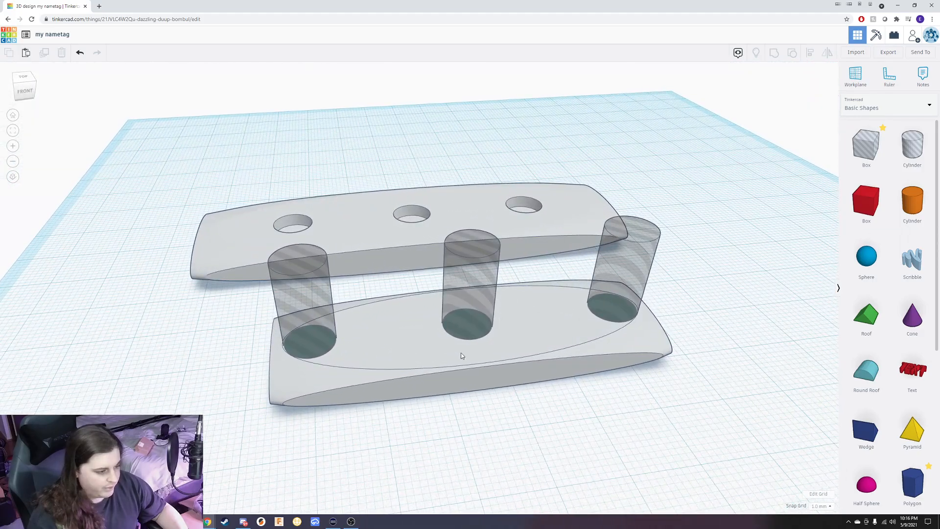
- Lower the base plate so the hole cylinders pass fully through it
{"action": "right_click_drag", "start_coordinate": [510, 427], "coordinate": [467, 352]}
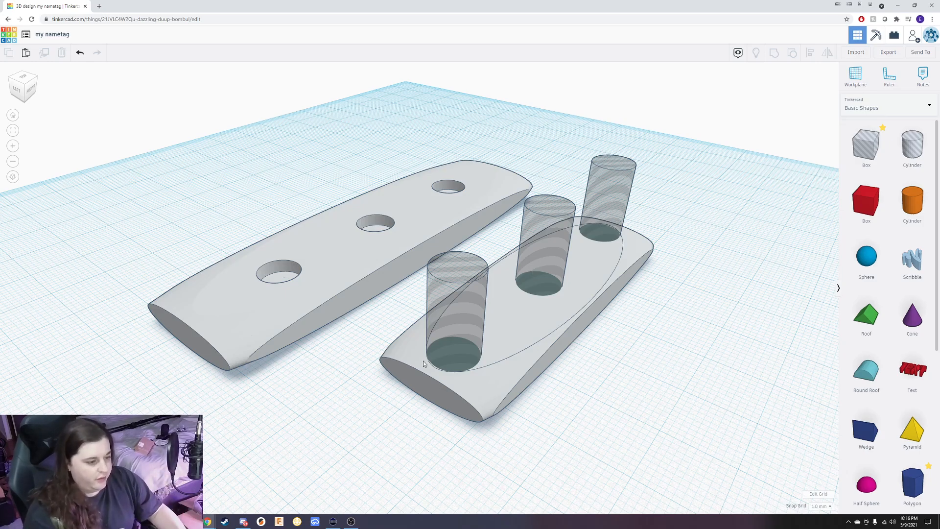
{"action": "right_click_drag", "start_coordinate": [566, 293], "coordinate": [511, 377]}
{"action": "right_click_drag", "start_coordinate": [525, 443], "coordinate": [507, 378]}
{"action": "mouse_move", "coordinate": [508, 345]}
{"action": "right_mouse_down"}
{"action": "mouse_move", "coordinate": [516, 434]}
{"action": "mouse_move", "coordinate": [521, 348]}
{"action": "right_mouse_up"}
{"action": "left_click", "coordinate": [521, 348]}
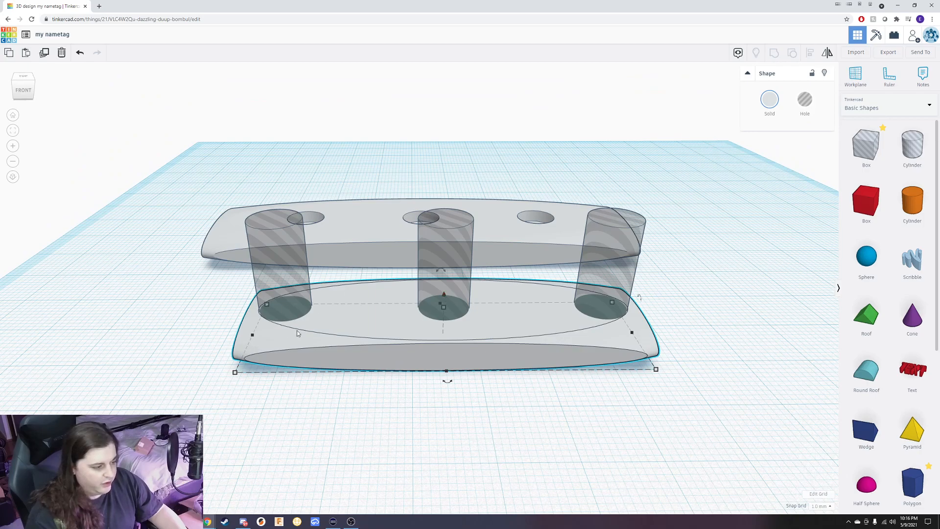
{"action": "left_click_drag", "start_coordinate": [445, 296], "coordinate": [440, 310]}
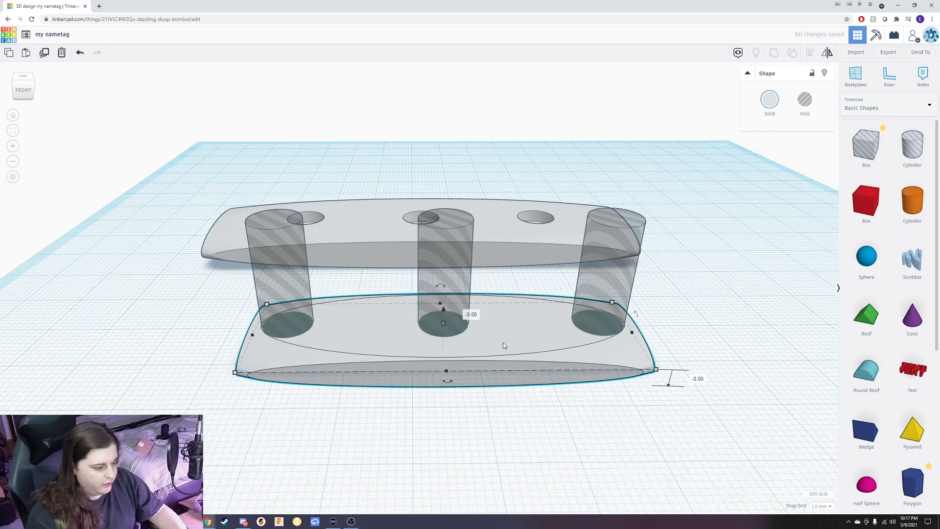
{"action": "left_click", "coordinate": [504, 444]}
- Group the base plate with the three hole cylinders
{"action": "right_click_drag", "start_coordinate": [503, 443], "coordinate": [594, 431]}
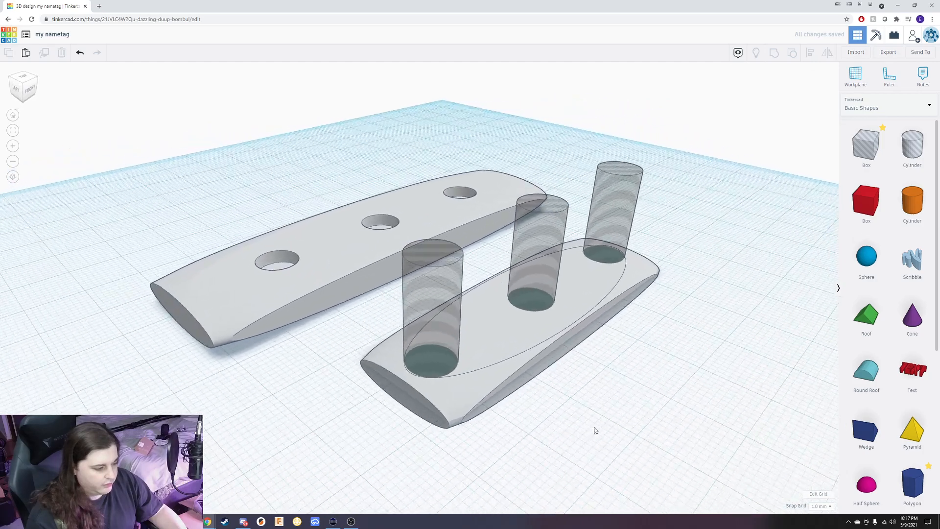
{"action": "left_click_drag", "start_coordinate": [611, 434], "coordinate": [529, 264]}
{"action": "left_click", "coordinate": [774, 55]}
- Move the holed base plate next to the nametag plate without overlapping
{"action": "right_click_drag", "start_coordinate": [640, 203], "coordinate": [525, 236]}
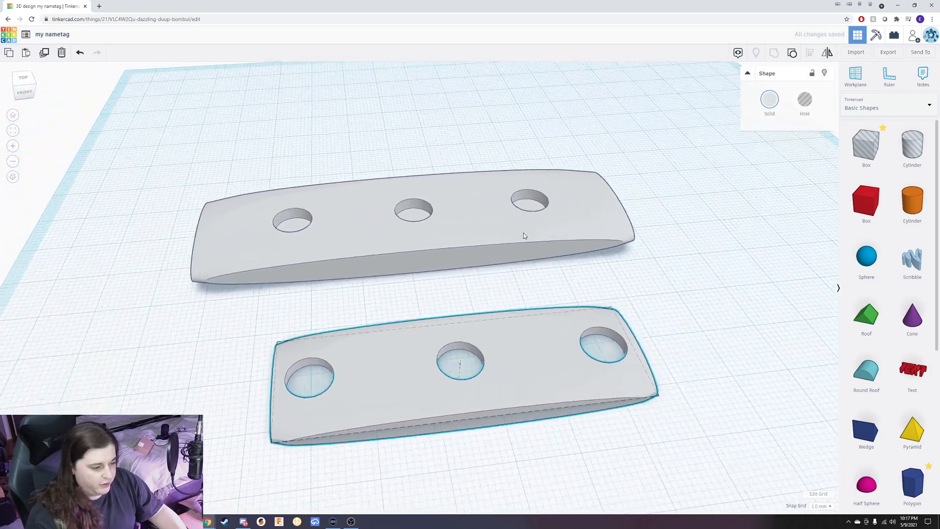
{"action": "left_click_drag", "start_coordinate": [498, 373], "coordinate": [452, 314]}
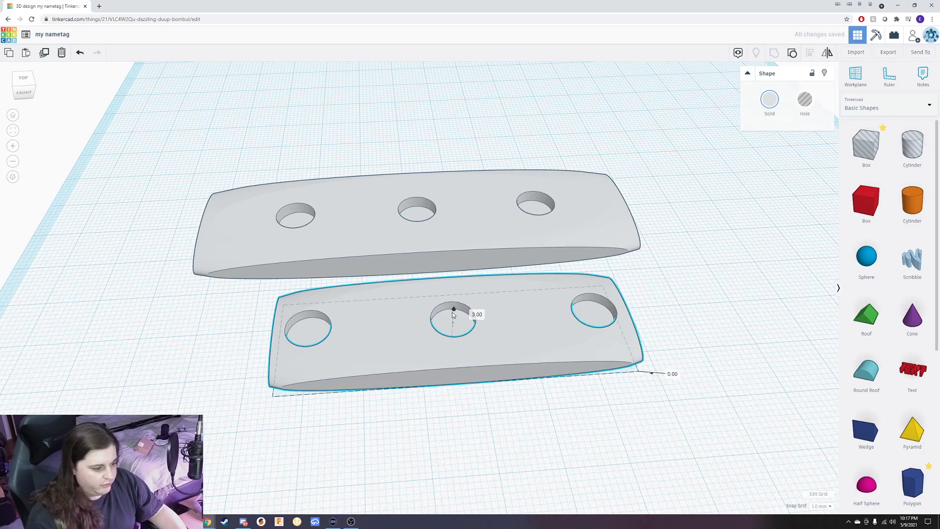
{"action": "left_click_drag", "start_coordinate": [510, 319], "coordinate": [462, 216]}
{"action": "scroll", "coordinate": [460, 214], "scroll_direction": "up", "scroll_amount": 5}
{"action": "scroll", "coordinate": [442, 186], "scroll_direction": "up", "scroll_amount": 1}
{"action": "middle_click_drag", "start_coordinate": [493, 180], "coordinate": [517, 413]}
{"action": "right_click_drag", "start_coordinate": [583, 197], "coordinate": [572, 236]}
{"action": "scroll", "coordinate": [577, 238], "scroll_direction": "down", "scroll_amount": 4}
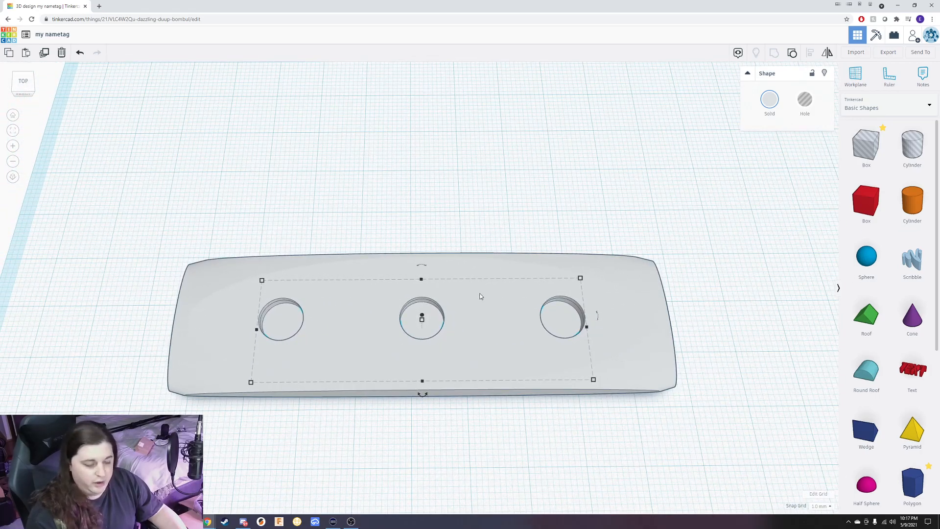
{"action": "left_click_drag", "start_coordinate": [478, 281], "coordinate": [484, 155]}
- Rotate the nametag plate 180° so its engraved text faces up
{"action": "right_click_drag", "start_coordinate": [464, 436], "coordinate": [336, 255]}
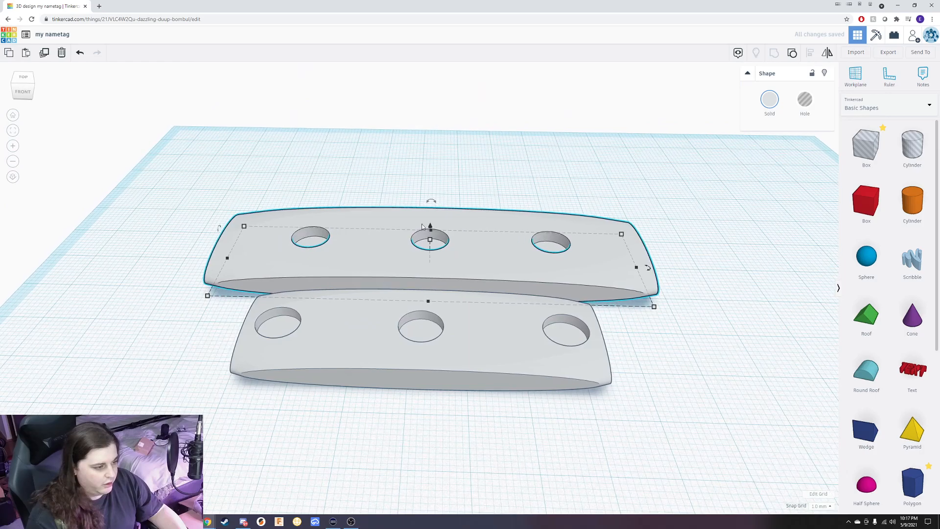
{"action": "left_click_drag", "start_coordinate": [431, 205], "coordinate": [481, 314]}
{"action": "left_click_drag", "start_coordinate": [479, 348], "coordinate": [429, 349]}
{"action": "right_click_drag", "start_coordinate": [407, 322], "coordinate": [545, 307]}
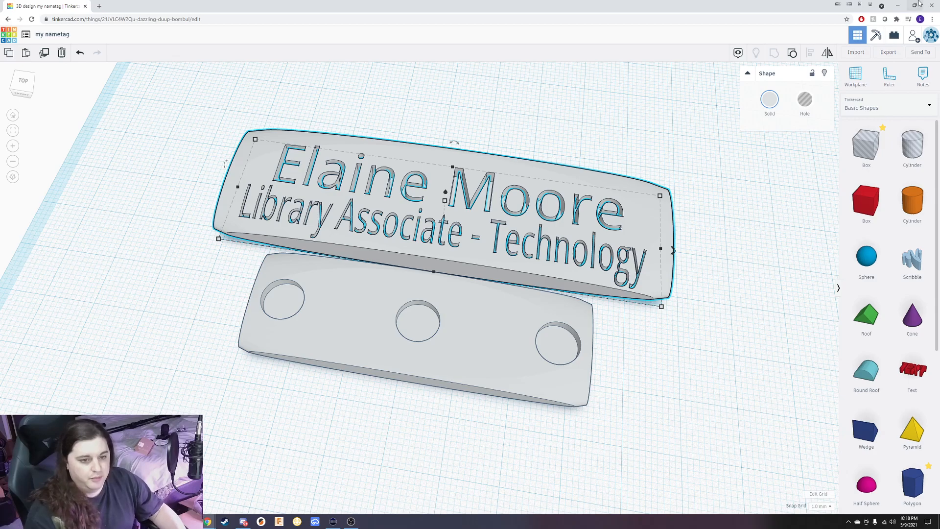
- Export only the selected nametag plate as an STL file and open the download
{"action": "left_click", "coordinate": [887, 55]}
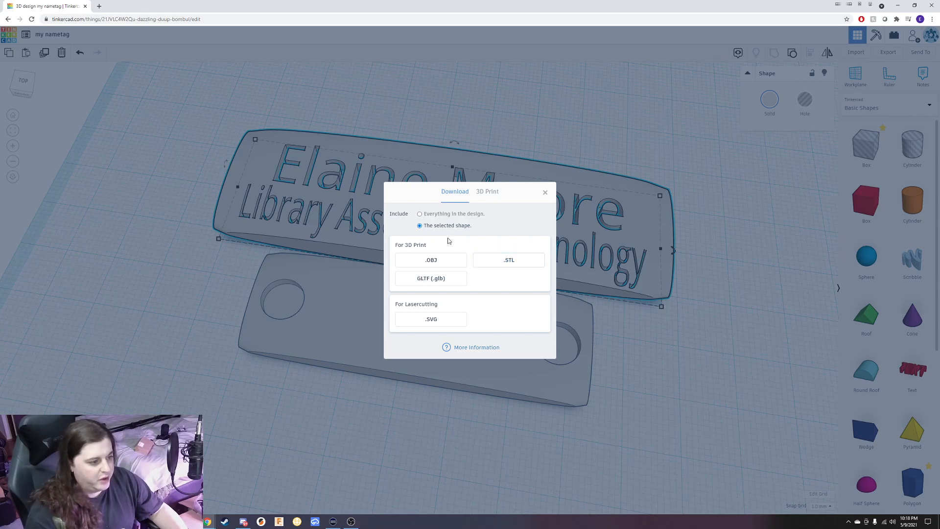
{"action": "left_click", "coordinate": [521, 113]}
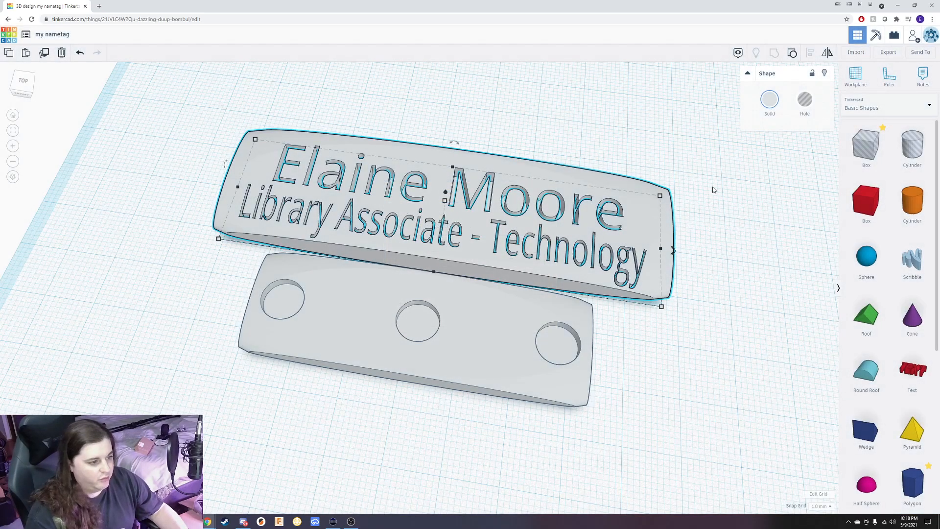
{"action": "left_click", "coordinate": [888, 52]}
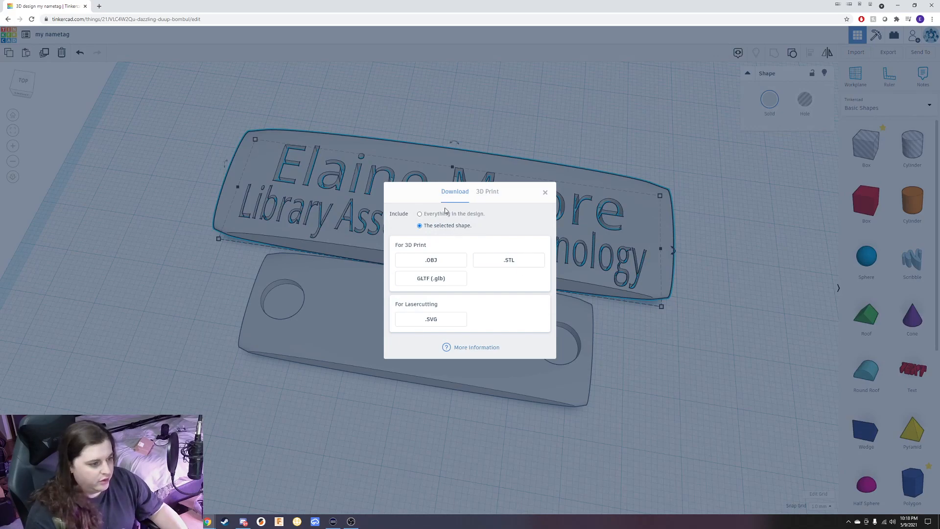
{"action": "left_click", "coordinate": [444, 216]}
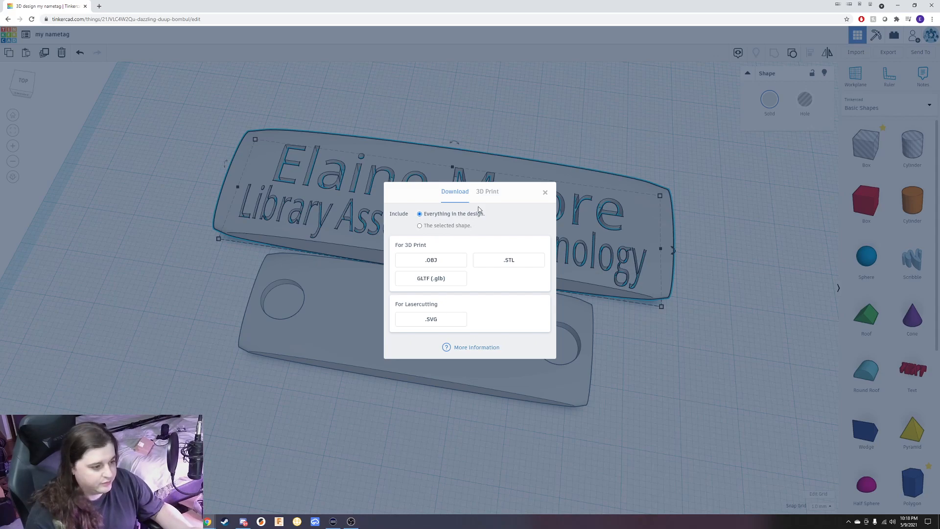
{"action": "left_click", "coordinate": [459, 227]}
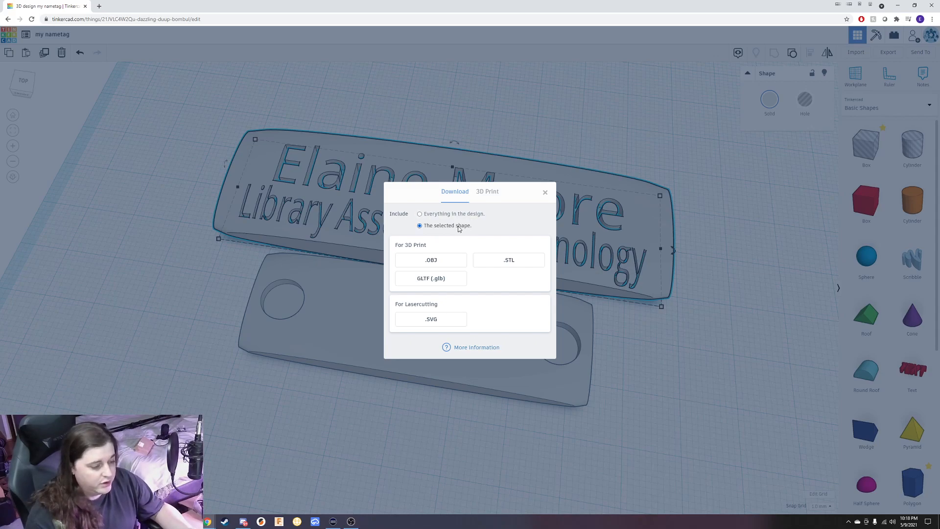
{"action": "left_click", "coordinate": [509, 262]}
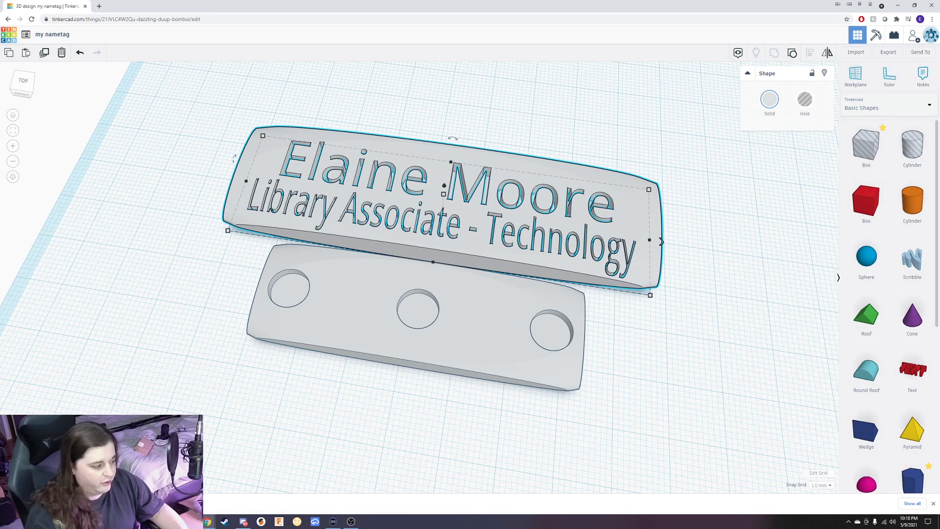
{"action": "left_click", "coordinate": [46, 504]}
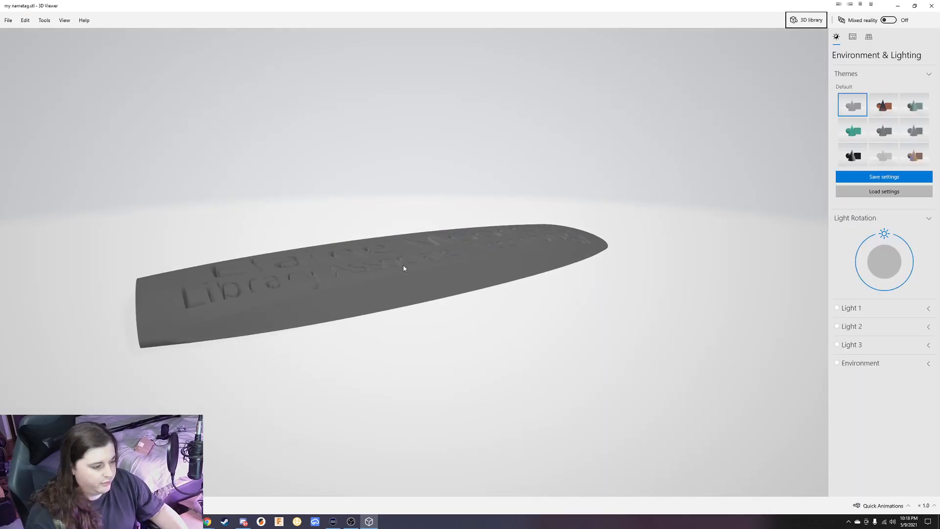
{"action": "left_click_drag", "start_coordinate": [404, 266], "coordinate": [468, 386]}
{"action": "left_click_drag", "start_coordinate": [484, 423], "coordinate": [475, 404]}
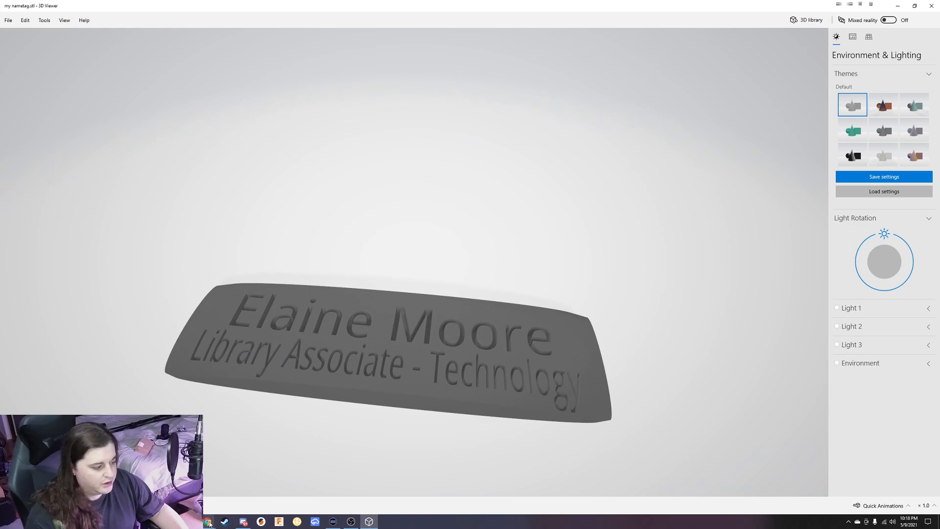
- Switch back to the 'my nametag' design, deselect, and orbit around both plates
{"action": "mouse_move", "coordinate": [207, 522]}
{"action": "left_click", "coordinate": [253, 493]}
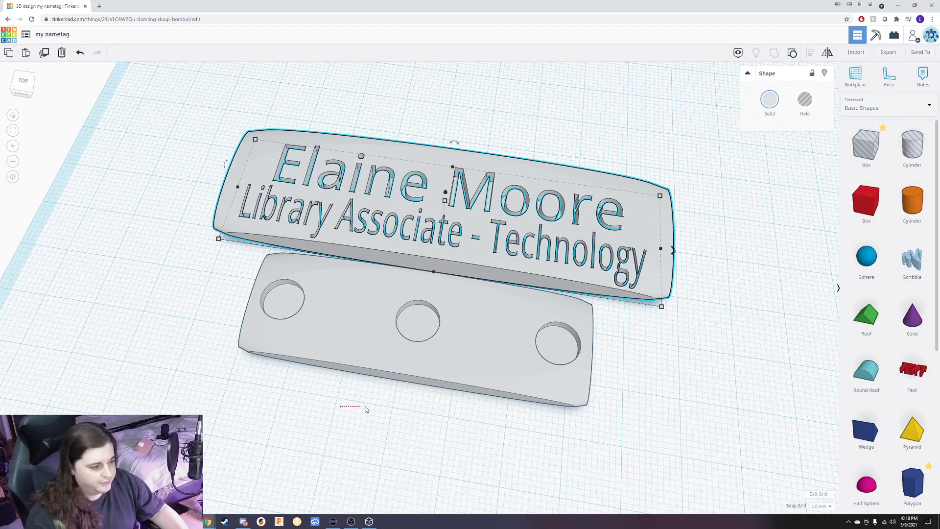
{"action": "left_click_drag", "start_coordinate": [362, 409], "coordinate": [386, 407]}
{"action": "right_click_drag", "start_coordinate": [360, 409], "coordinate": [649, 334]}
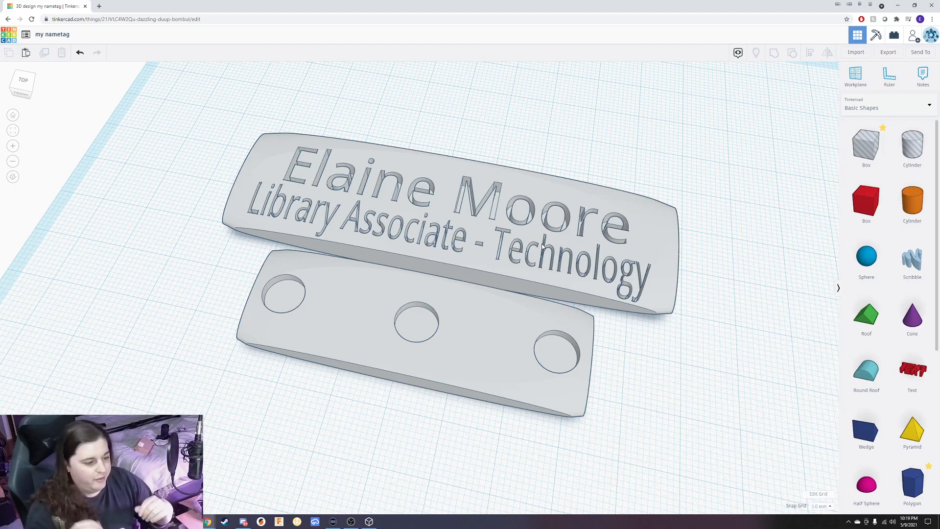
{"action": "right_click_drag", "start_coordinate": [583, 390], "coordinate": [574, 281]}
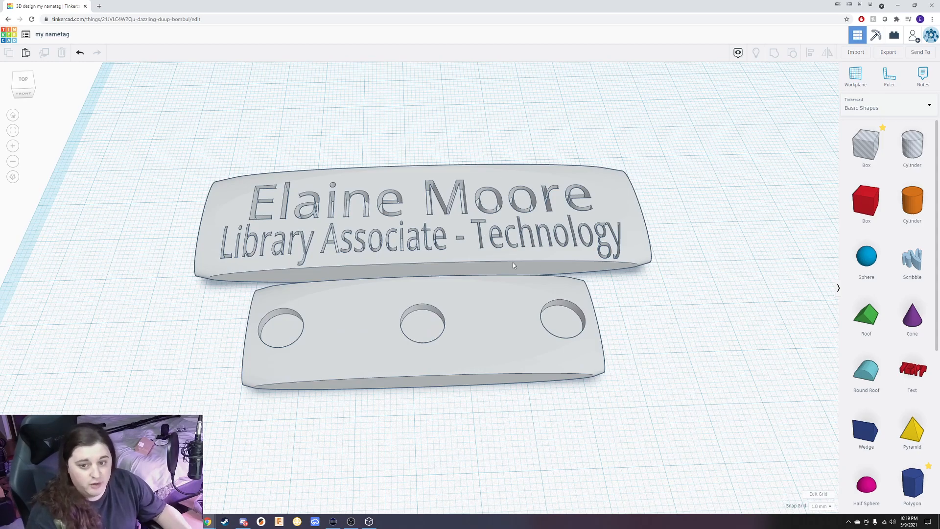
{"action": "right_click_drag", "start_coordinate": [240, 212], "coordinate": [276, 286]}
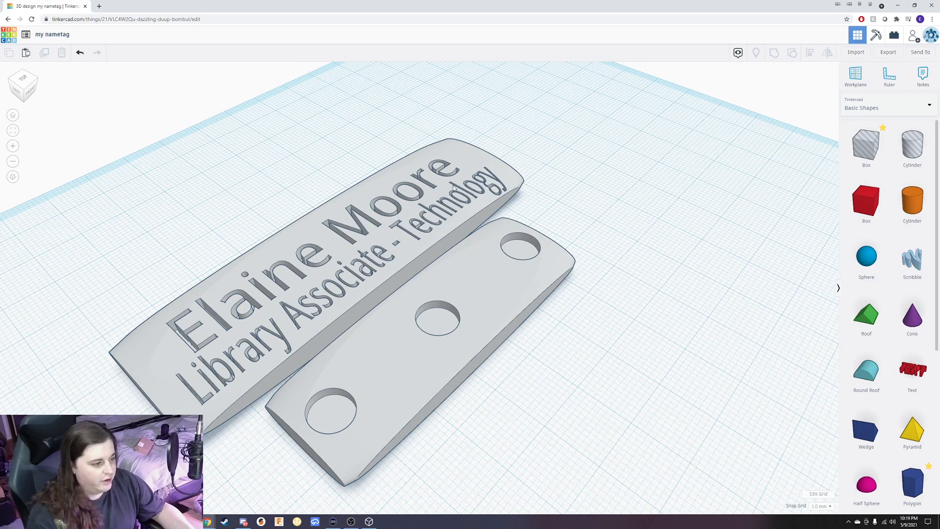
{"action": "right_click_drag", "start_coordinate": [460, 190], "coordinate": [428, 140]}
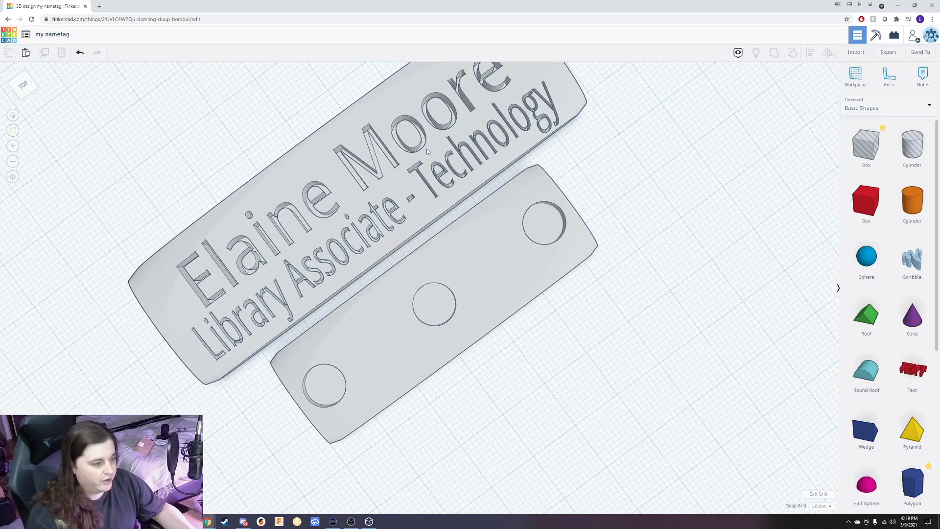
{"action": "right_click_drag", "start_coordinate": [356, 291], "coordinate": [481, 222]}
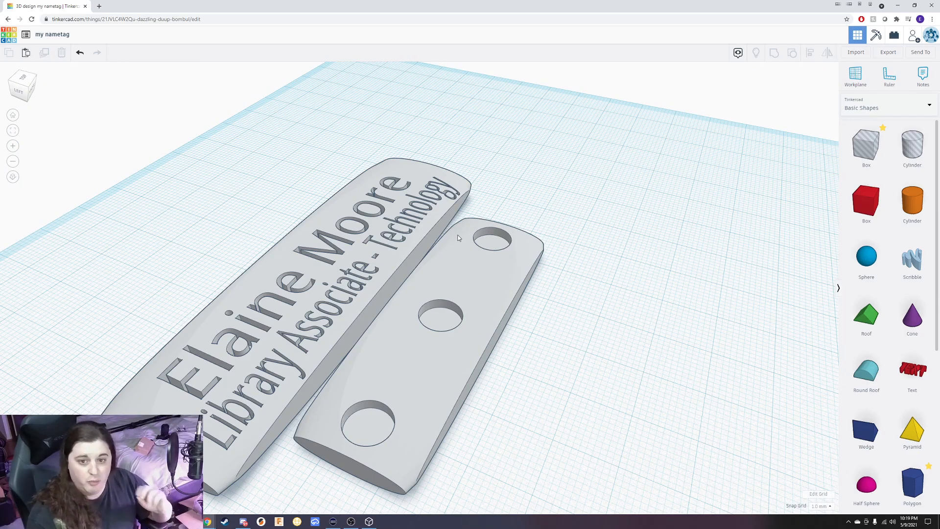
{"action": "right_click_drag", "start_coordinate": [598, 218], "coordinate": [409, 298]}
{"action": "scroll", "coordinate": [468, 201], "scroll_direction": "down", "scroll_amount": 2}
{"action": "scroll", "coordinate": [469, 202], "scroll_direction": "down", "scroll_amount": 2}
{"action": "right_click_drag", "start_coordinate": [525, 246], "coordinate": [499, 239]}
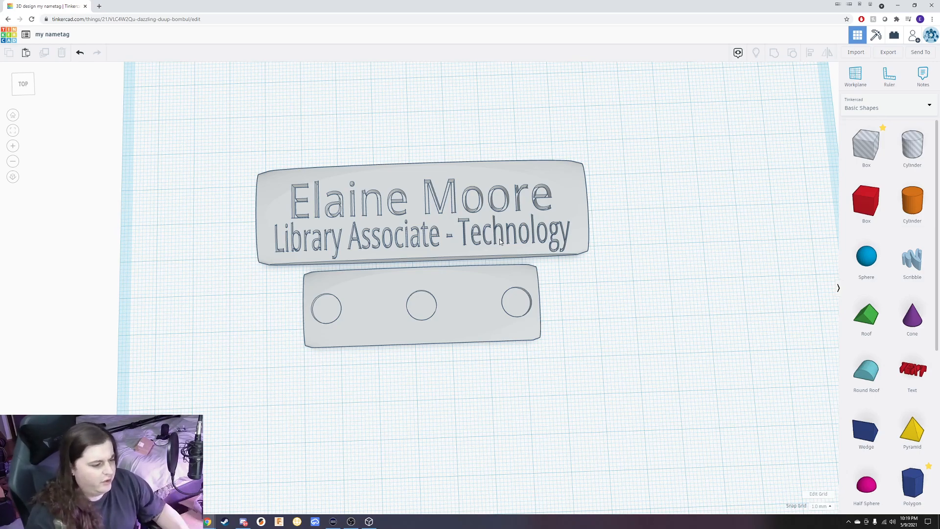
{"action": "right_click_drag", "start_coordinate": [578, 335], "coordinate": [529, 278]}
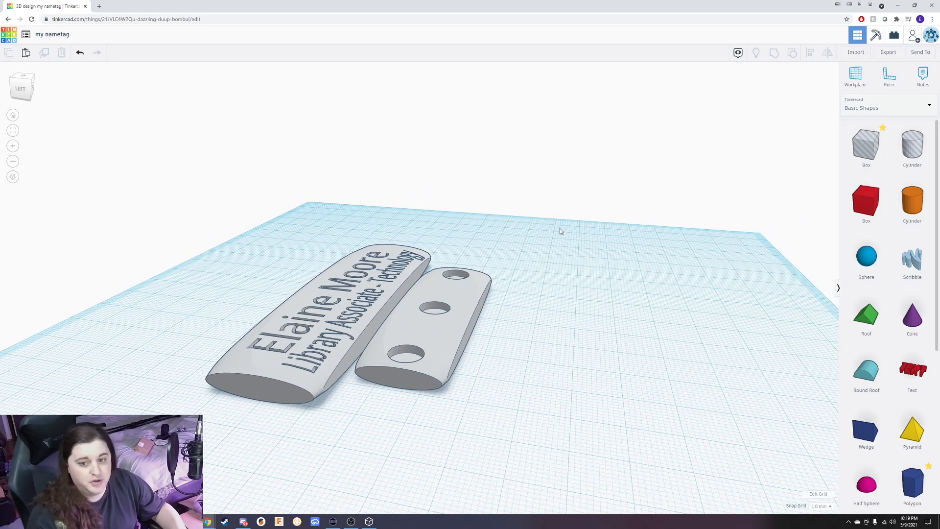
{"action": "right_click_drag", "start_coordinate": [548, 207], "coordinate": [456, 294]}
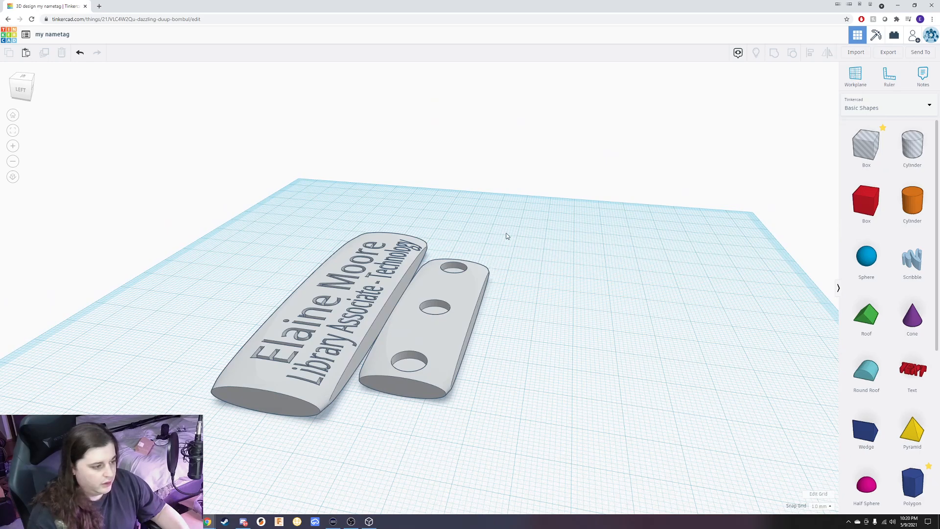
{"action": "right_click_drag", "start_coordinate": [516, 218], "coordinate": [571, 277]}
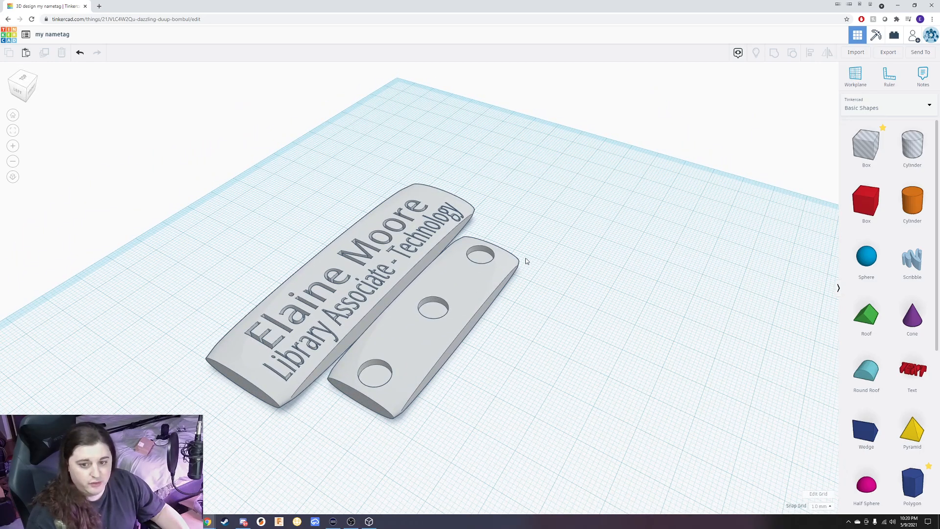